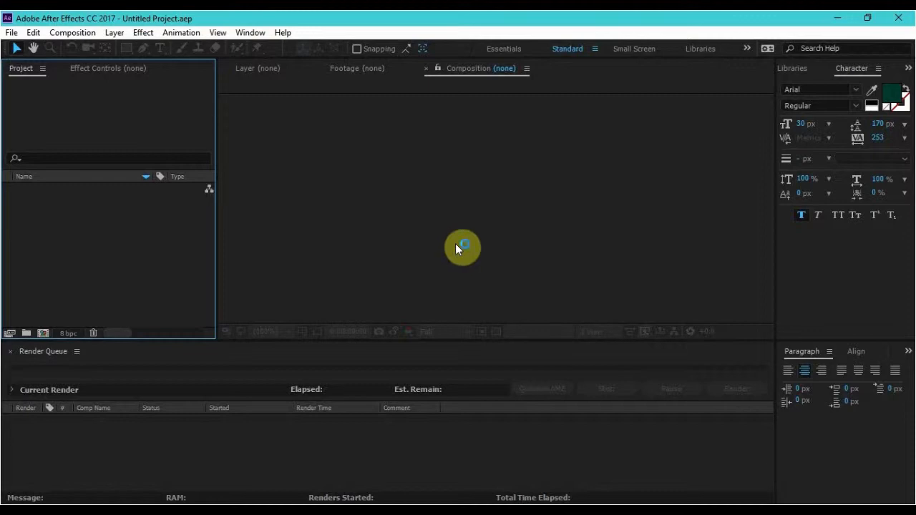
- Create a new composition named RENDER, keeping the 1920 x 817 px size and 29.97 fps settings
click(259, 267)
click(188, 273)
right_click(131, 265)
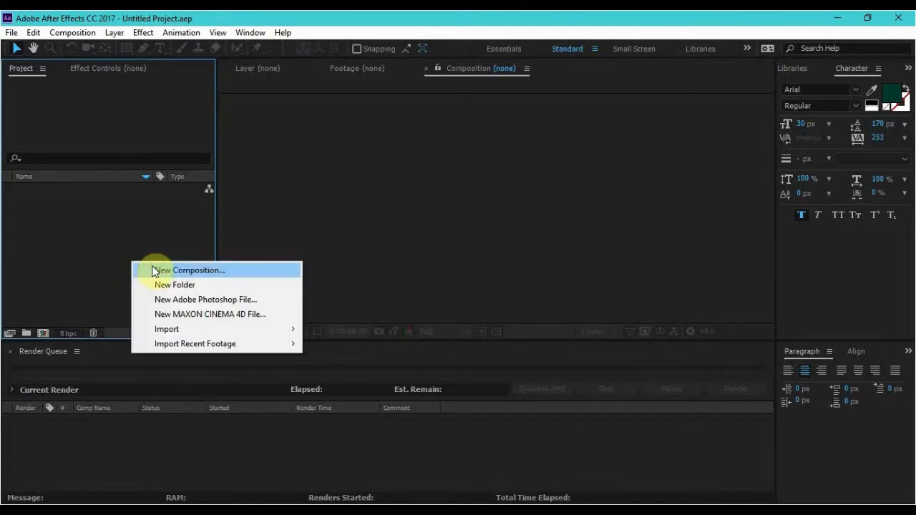
click(157, 269)
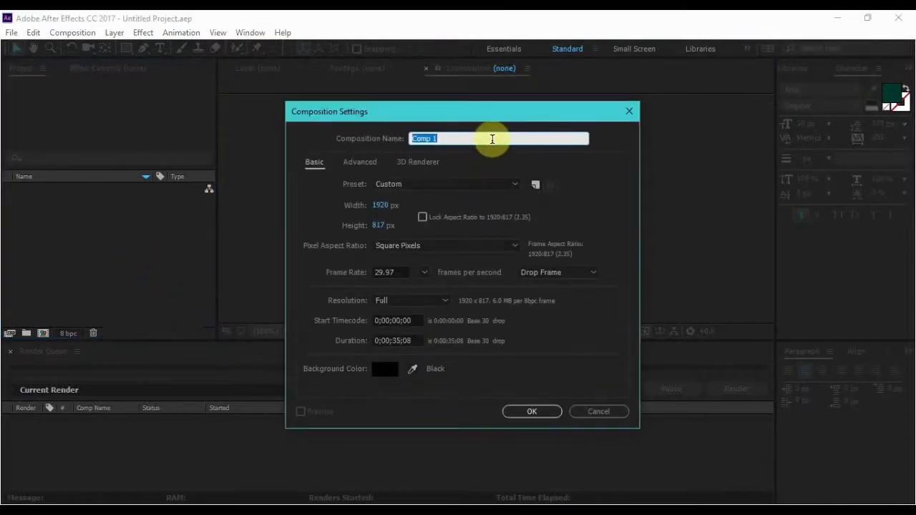
text(RENDER)
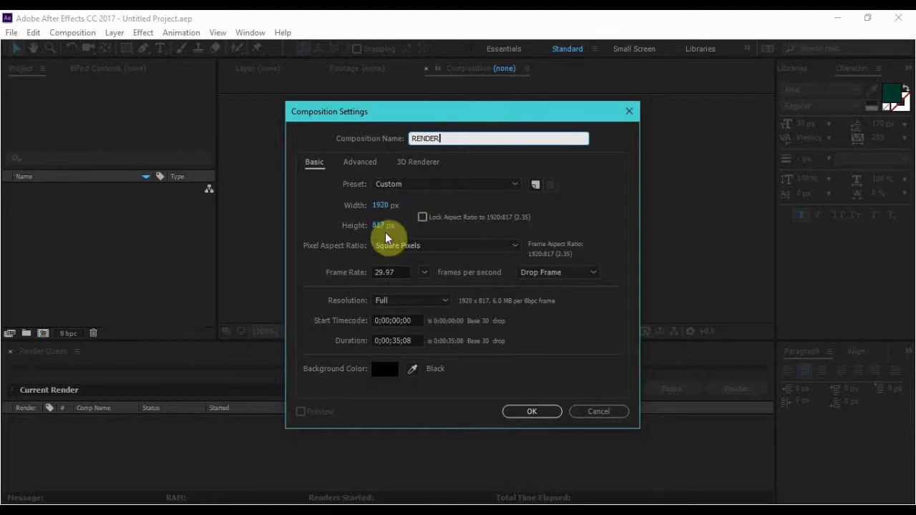
click(539, 414)
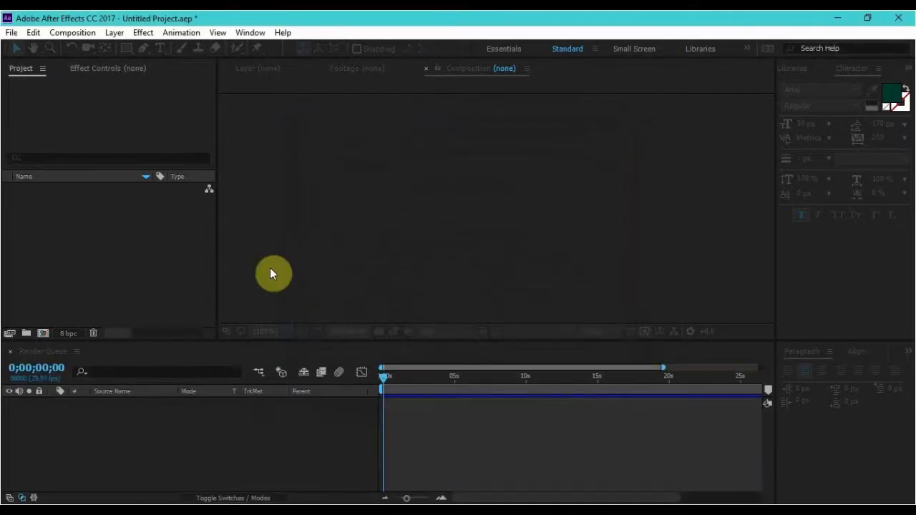
click(112, 272)
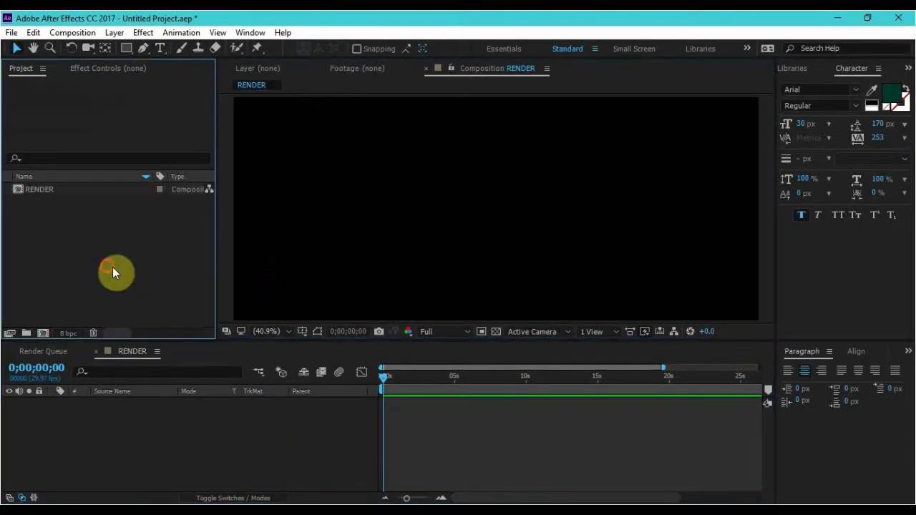
- Add a new shape layer to the RENDER composition and give its contents a rectangle path
right_click(211, 414)
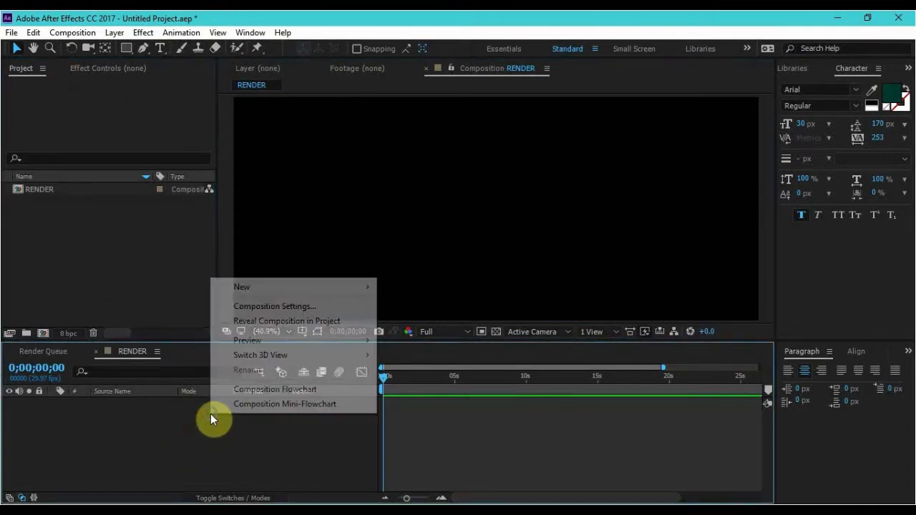
mouse_move(333, 288)
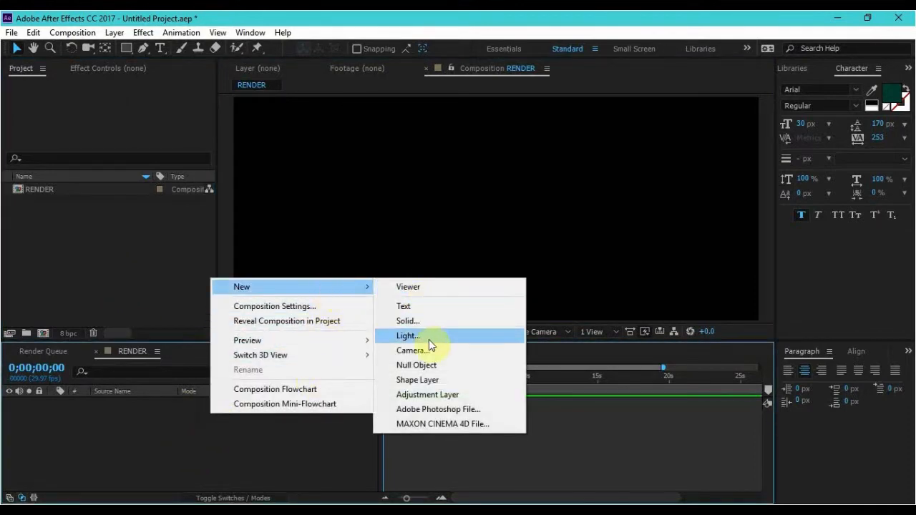
click(430, 378)
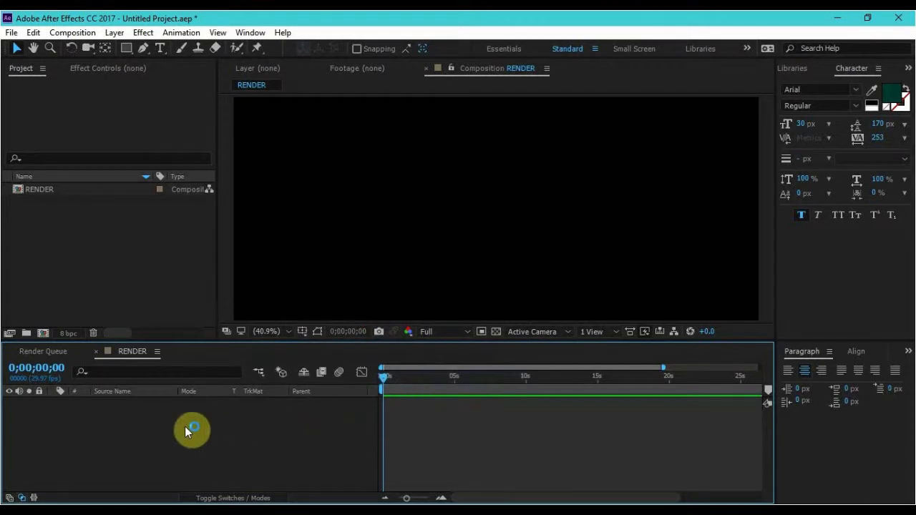
click(53, 404)
click(281, 414)
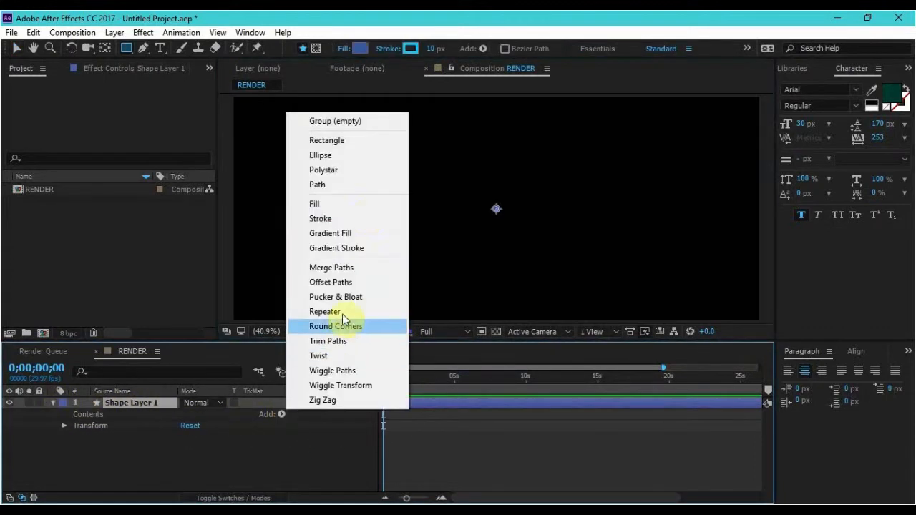
click(372, 141)
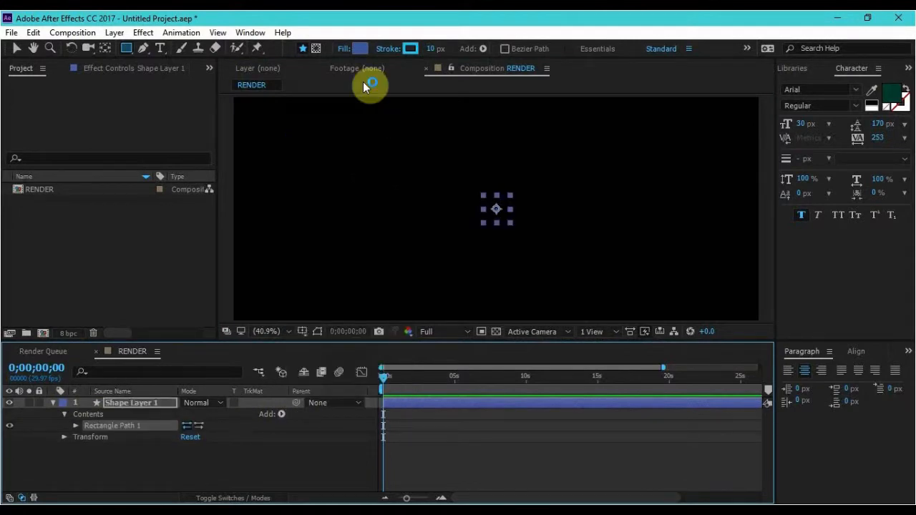
- Add a fill to the rectangle shape and set its colour to a slightly darker red
click(282, 417)
click(372, 204)
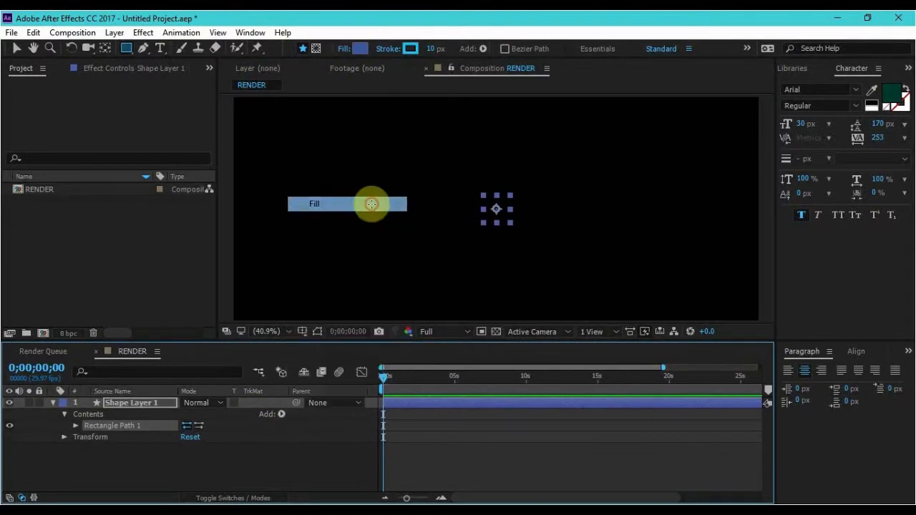
click(364, 47)
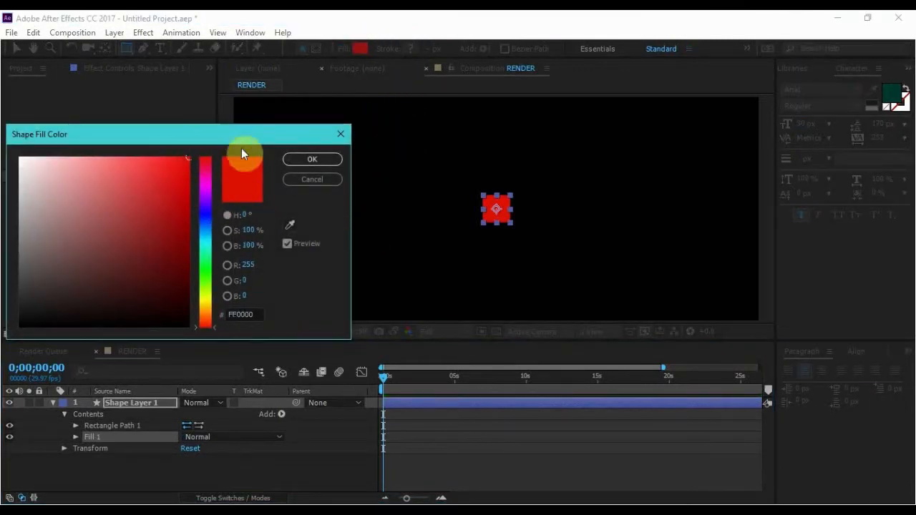
drag(191, 158, 189, 185)
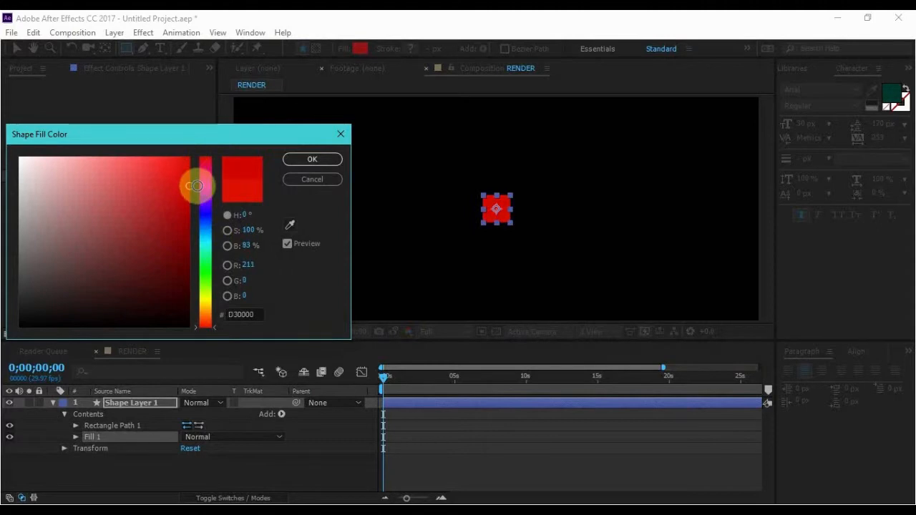
click(324, 156)
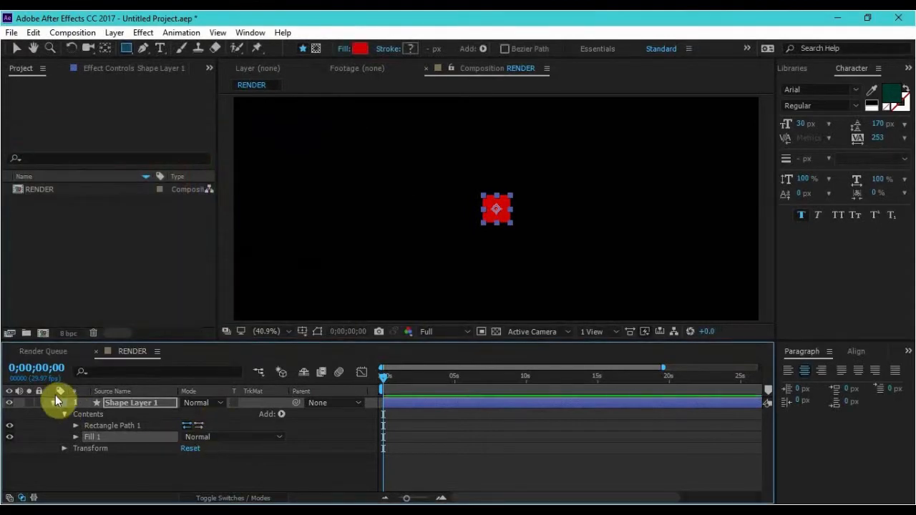
- Collapse the shape layer's properties and rename the layer BORDER
click(52, 404)
click(152, 404)
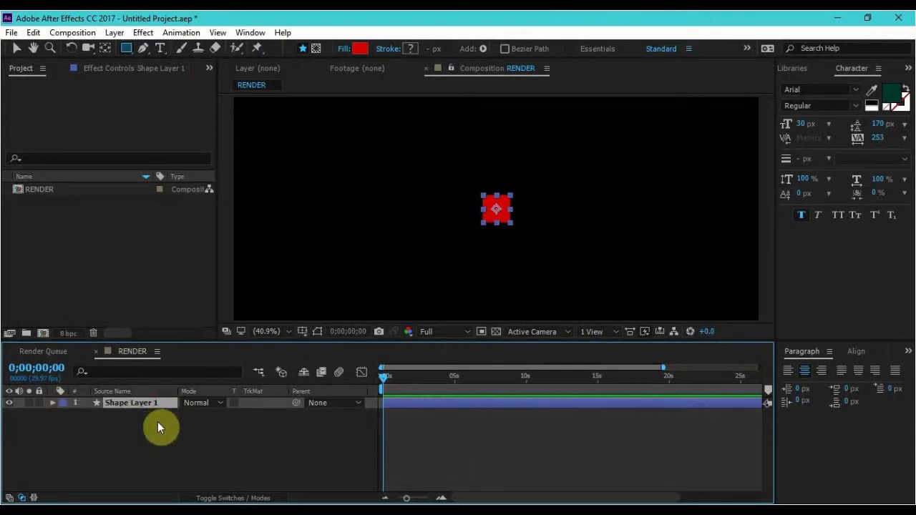
key(Return)
text(BORDER)
key(Return)
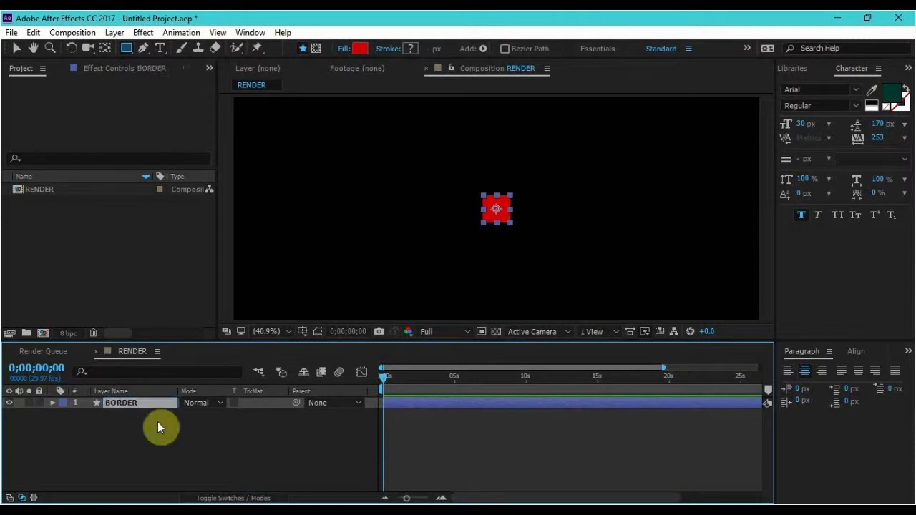
click(160, 416)
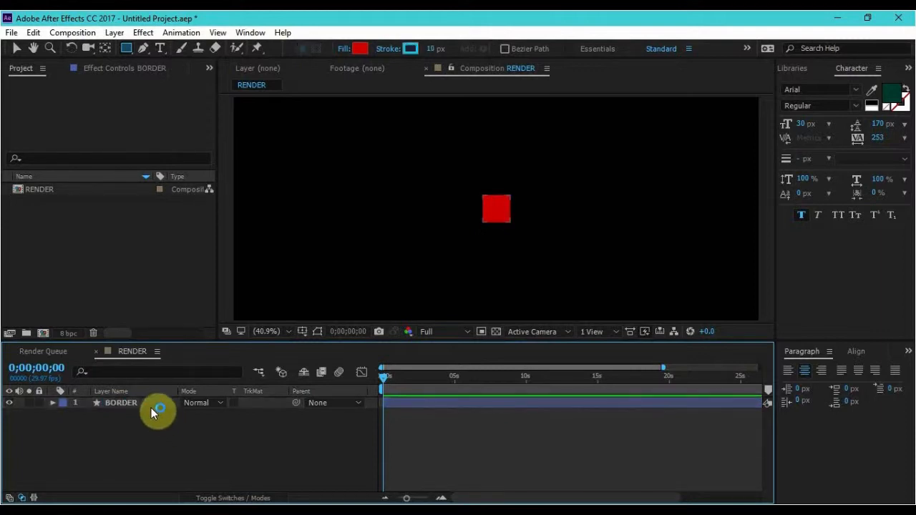
- Duplicate the BORDER layer
click(150, 405)
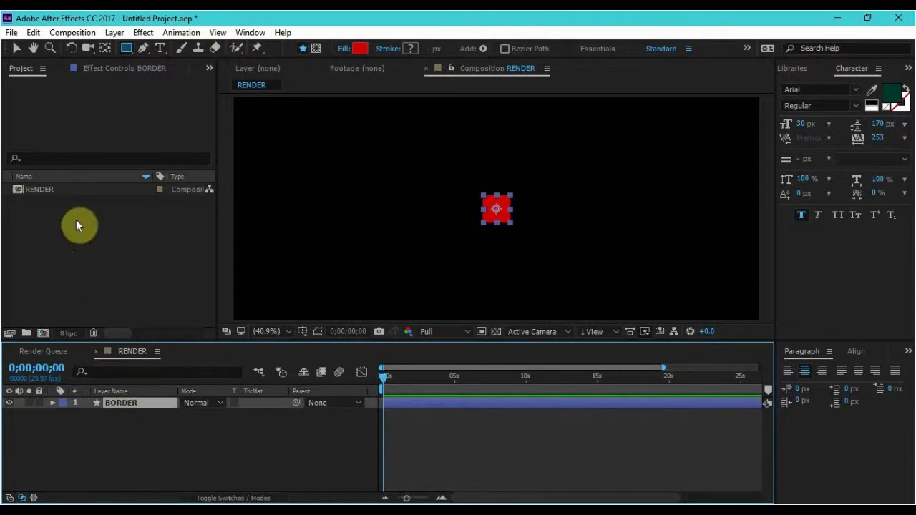
click(34, 33)
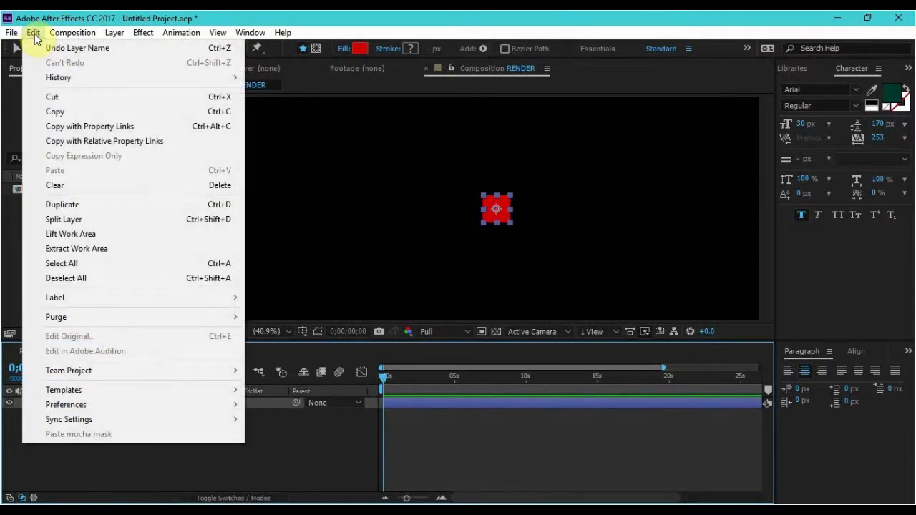
click(69, 205)
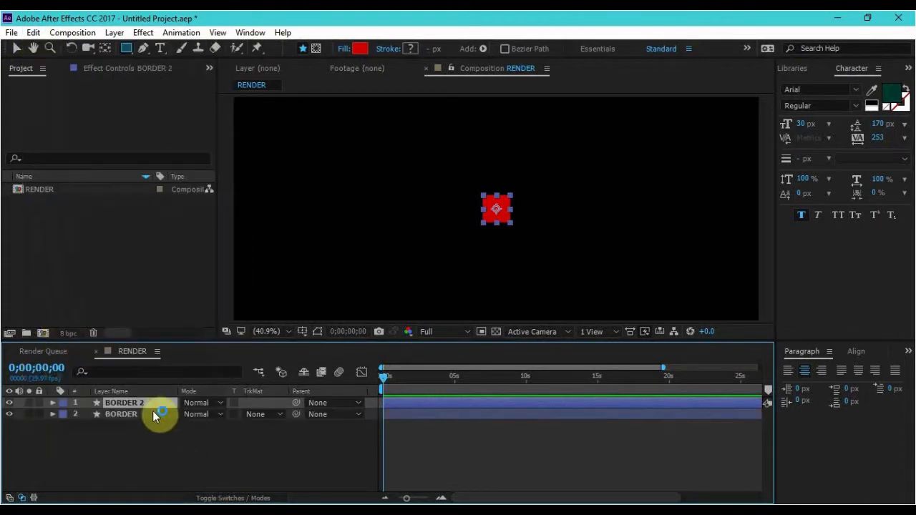
- Rename the duplicated layer INNER
key(Return)
text(INNER)
key(Return)
- Rename the upper duplicate layer LOO BG
key(Return)
text(LOO)
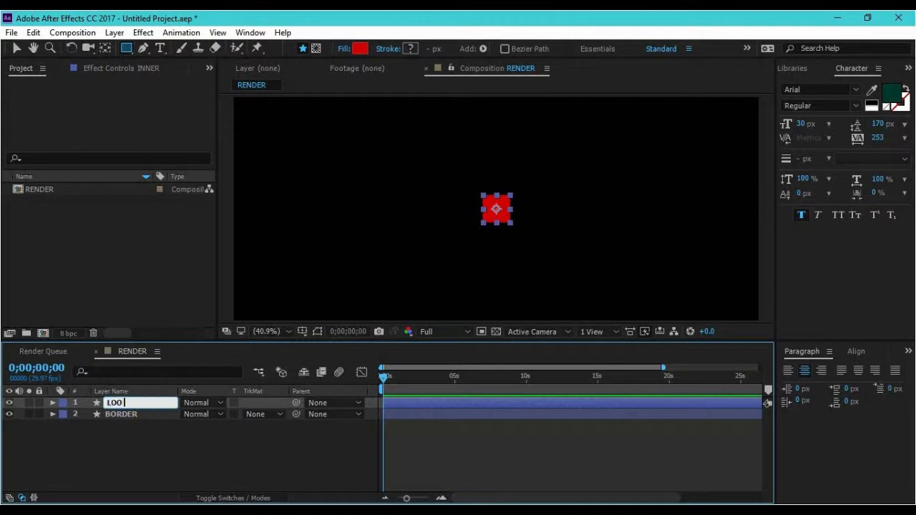
text( BG)
key(Return)
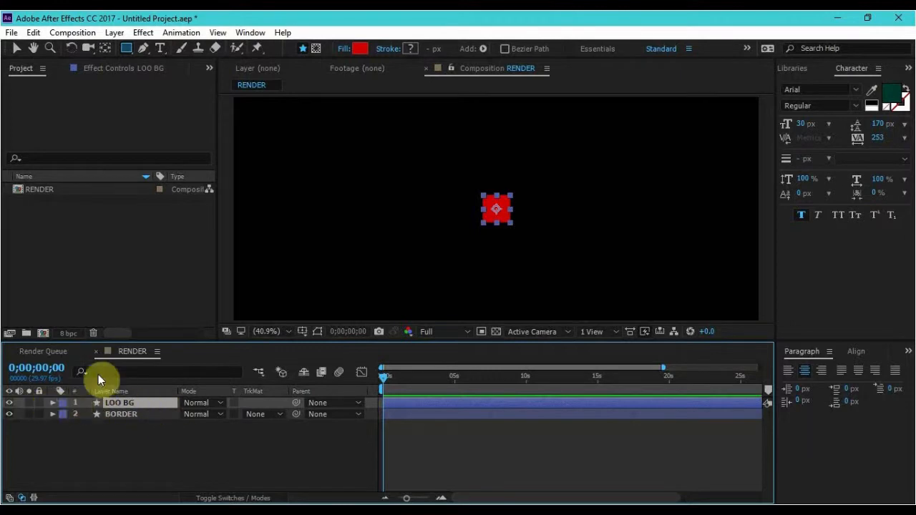
- Change the fill colour of the LOO BG shape to white
click(360, 49)
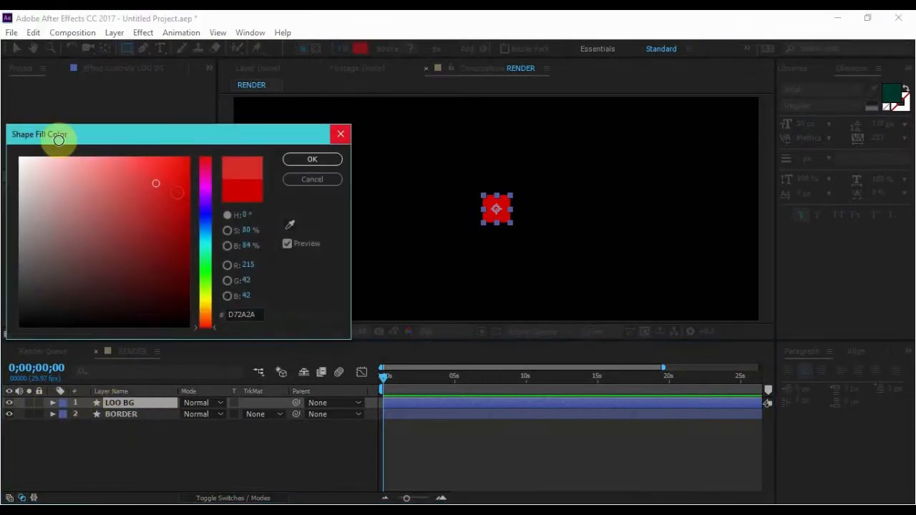
drag(21, 160, 14, 85)
click(296, 160)
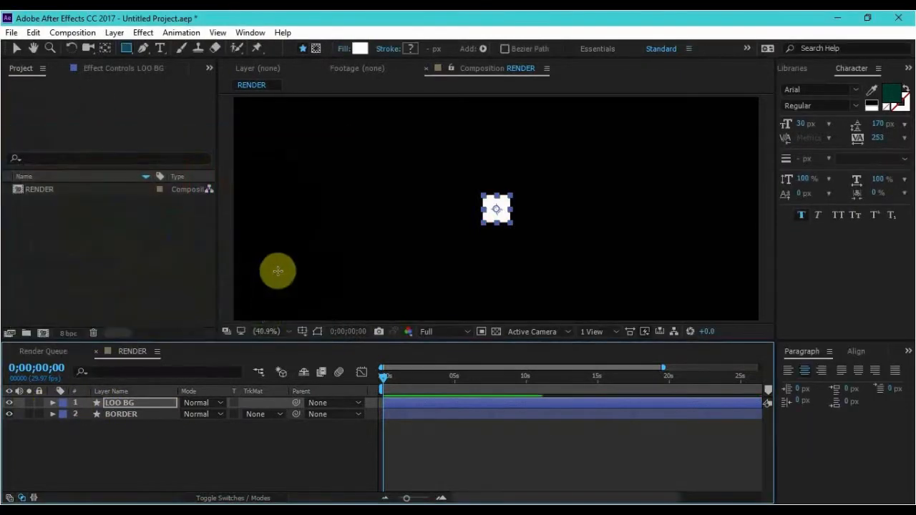
- Reveal the LOO BG layer's Scale property and set it to 90%
click(137, 406)
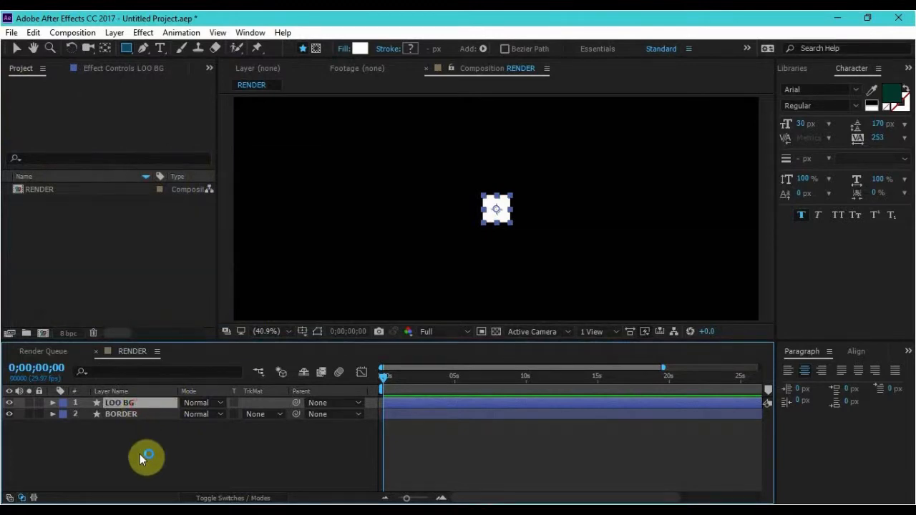
key(s)
click(204, 414)
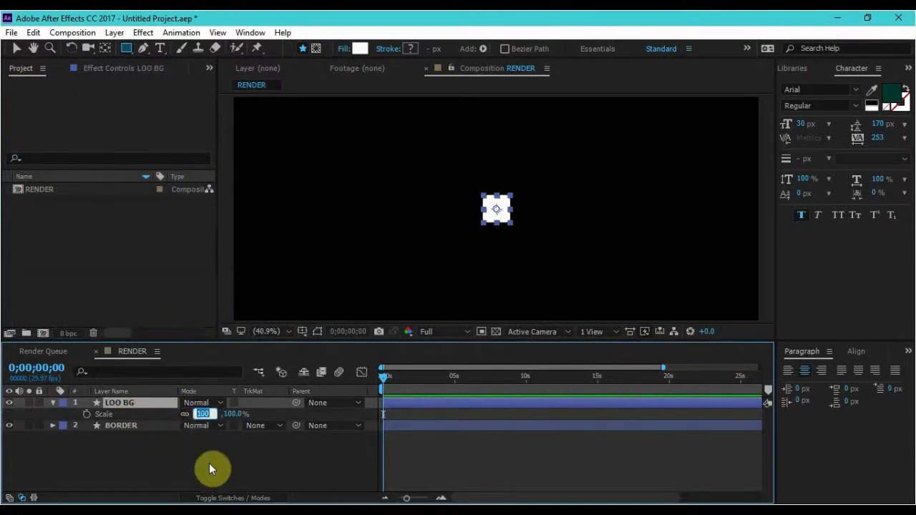
text(90)
key(Return)
click(223, 464)
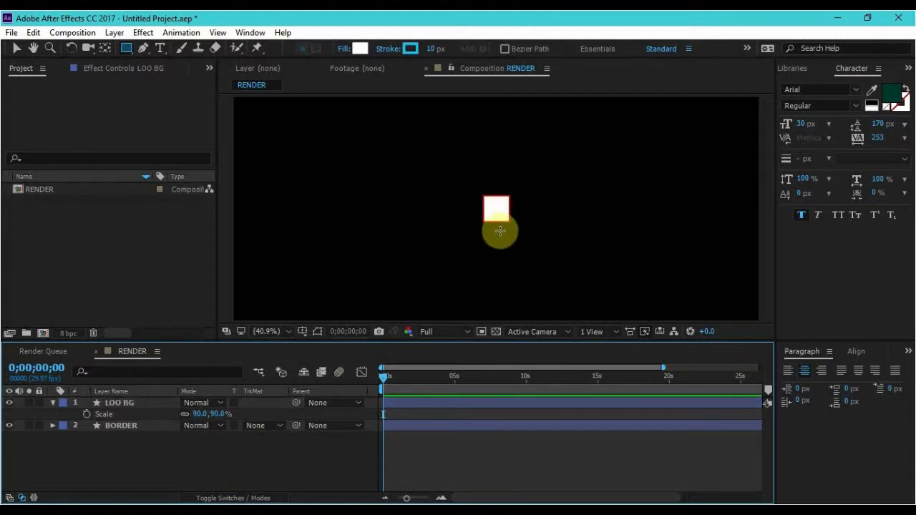
- Set the LOO BG layer's scale to 85% and collapse its properties
click(199, 417)
text(85)
key(Return)
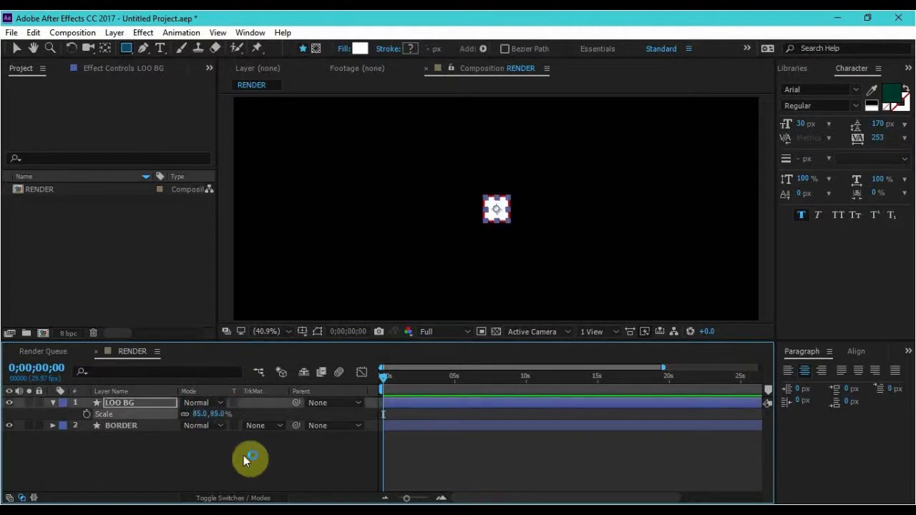
click(279, 477)
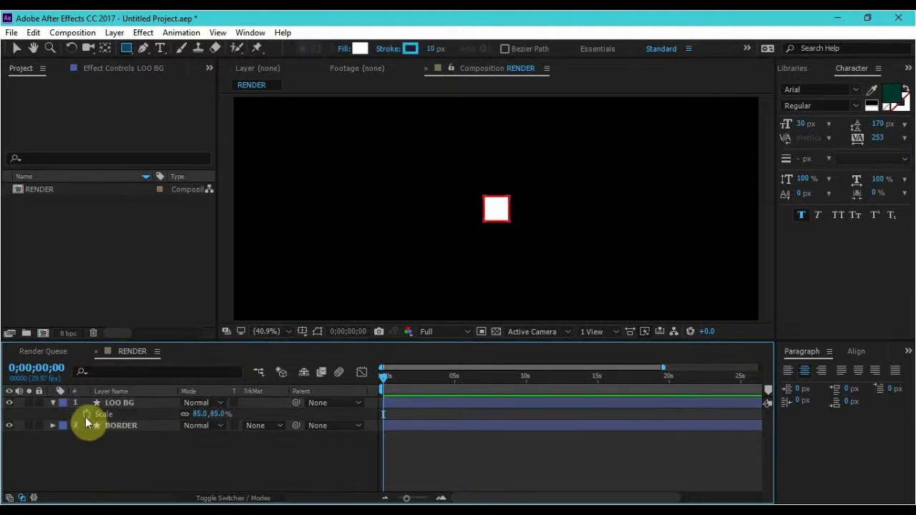
click(53, 401)
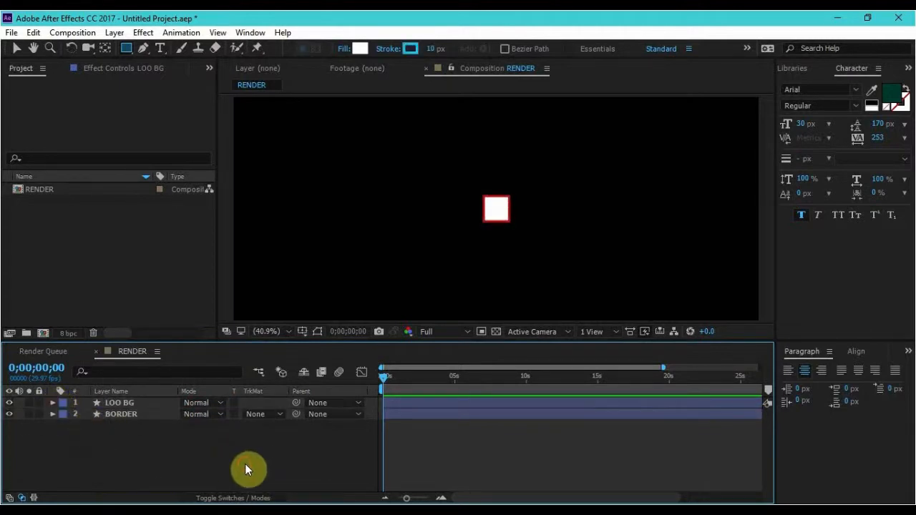
- Import yt_icon_rgb.png from the digital_and_tv folder inside The_Learning_Hub's youtube_full_color_icon folder
click(123, 250)
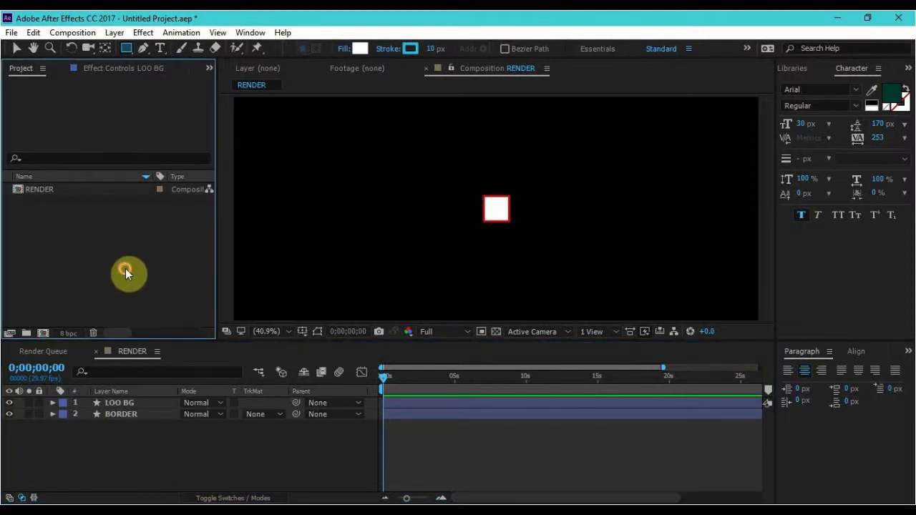
double_click(168, 269)
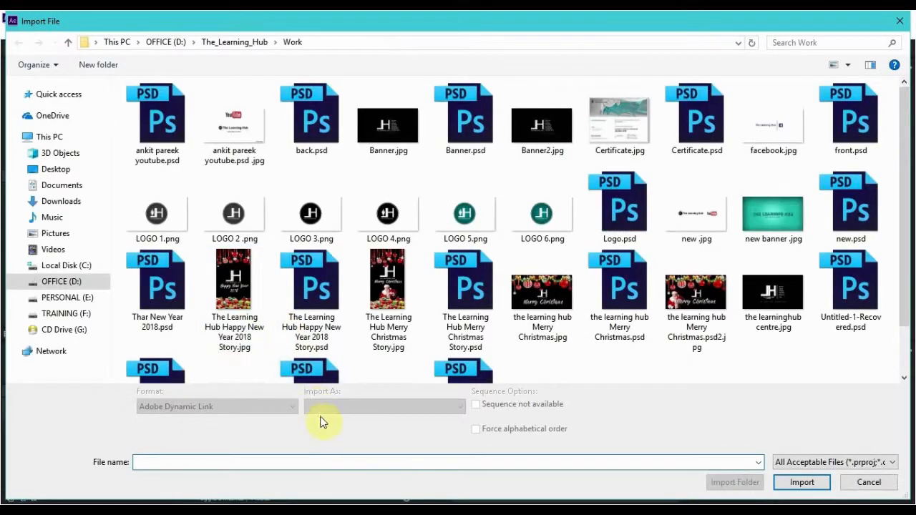
click(235, 42)
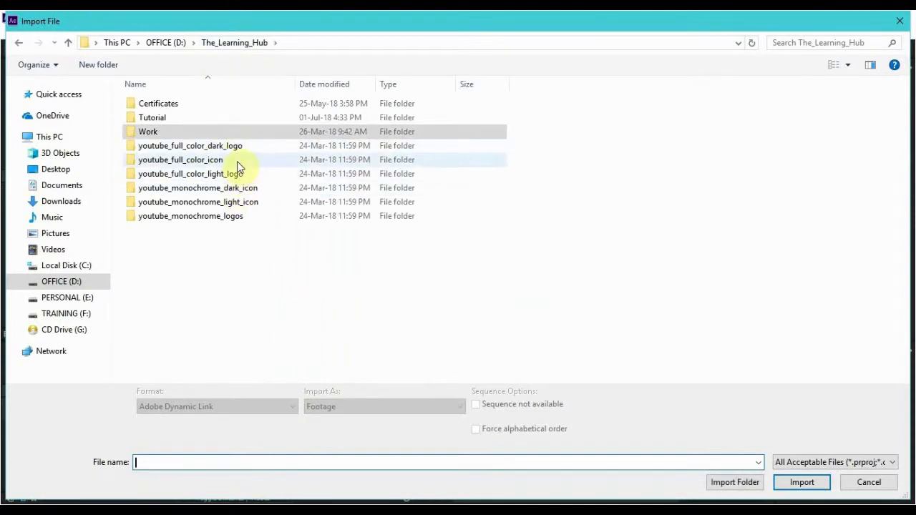
double_click(237, 161)
double_click(210, 118)
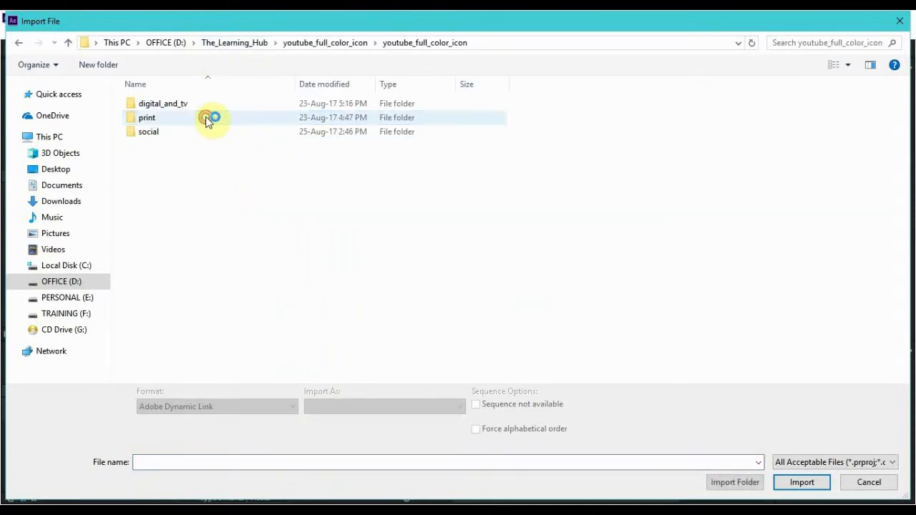
double_click(191, 105)
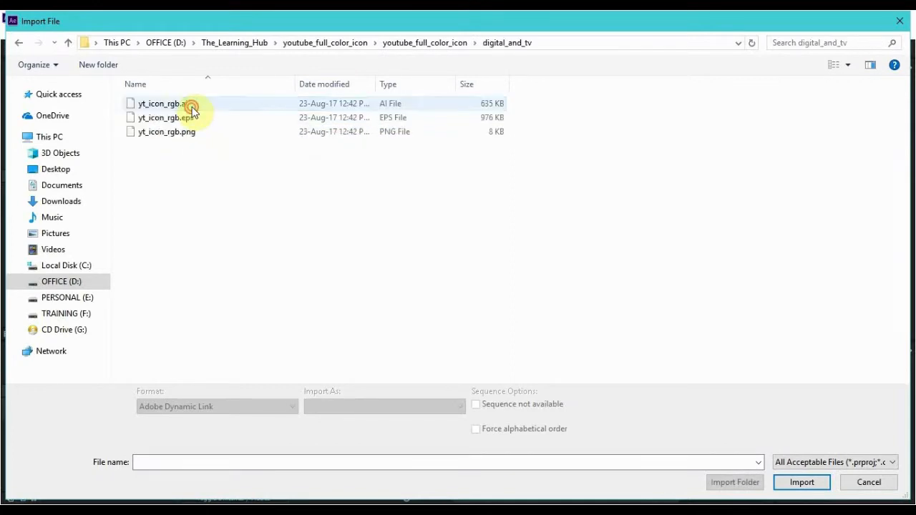
click(195, 135)
double_click(193, 134)
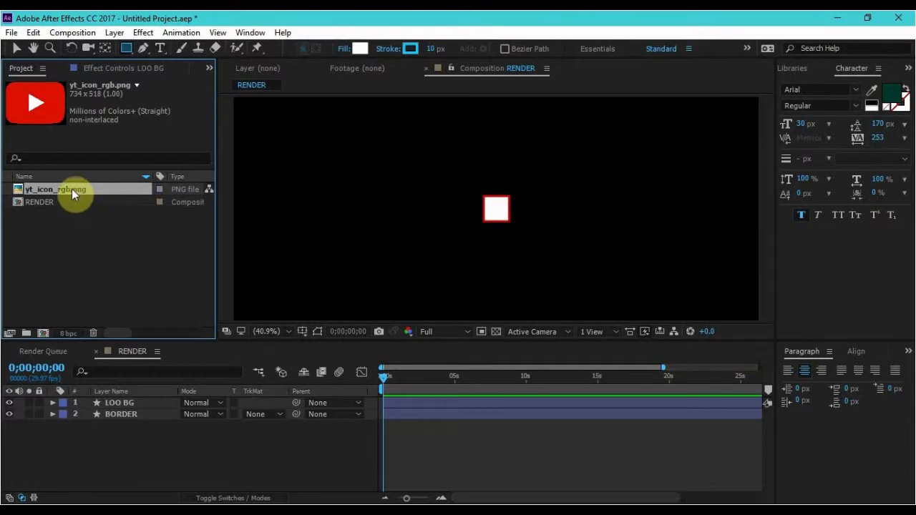
- Place yt_icon_rgb.png above the LOO BG layer in the RENDER timeline and set its scale to 10%
drag(69, 189, 145, 405)
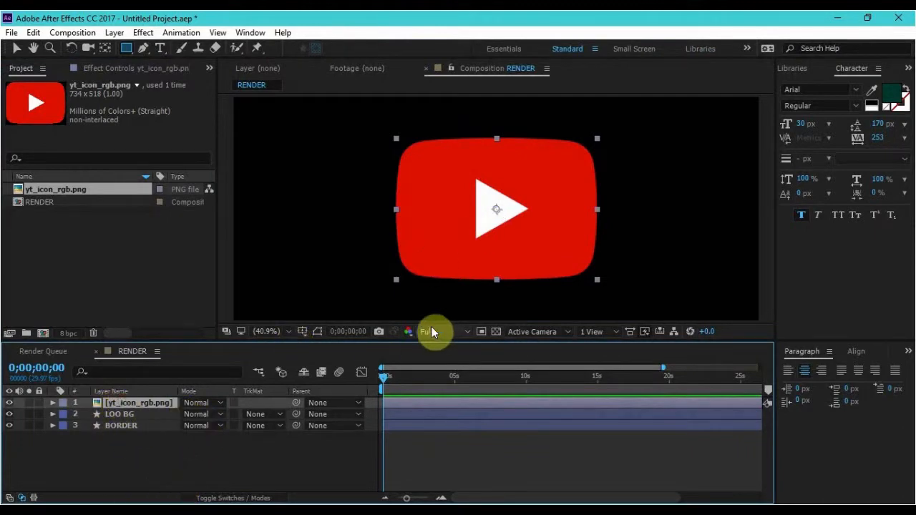
click(451, 266)
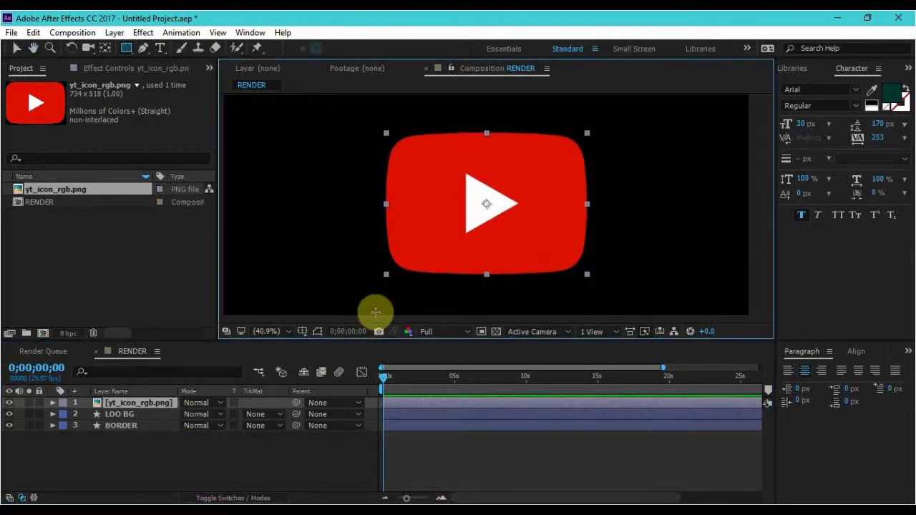
key(s)
click(223, 414)
text(10)
key(Return)
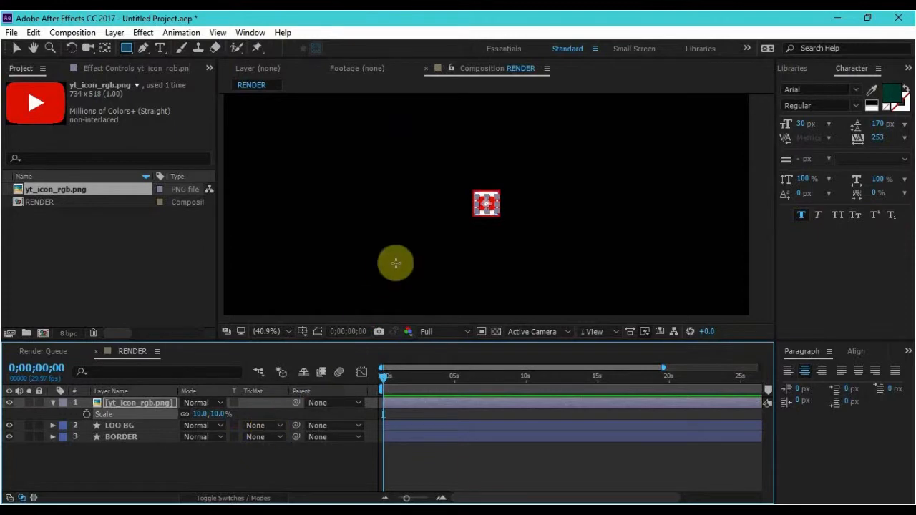
- Set the yt_icon_rgb.png layer's scale to 9%, switch to the Selection tool, and collapse the layer's properties
scroll(508, 200, up, 4)
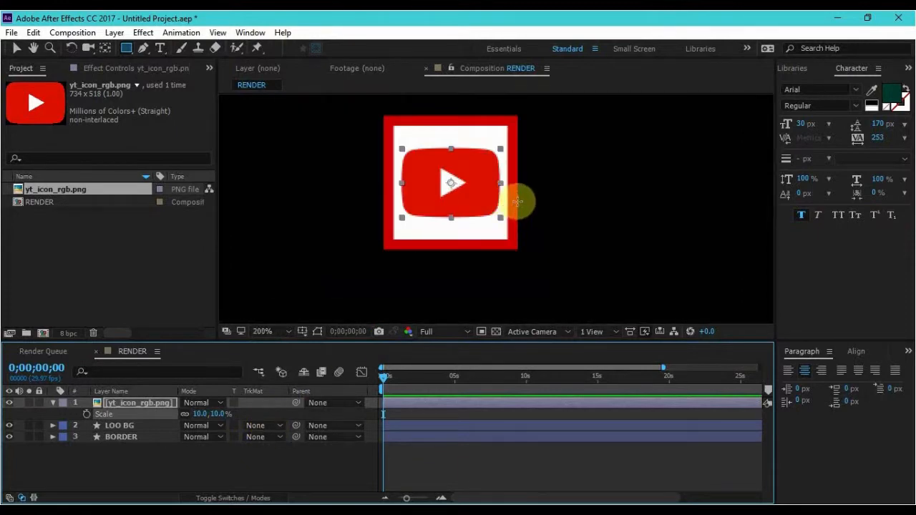
click(222, 415)
text(9)
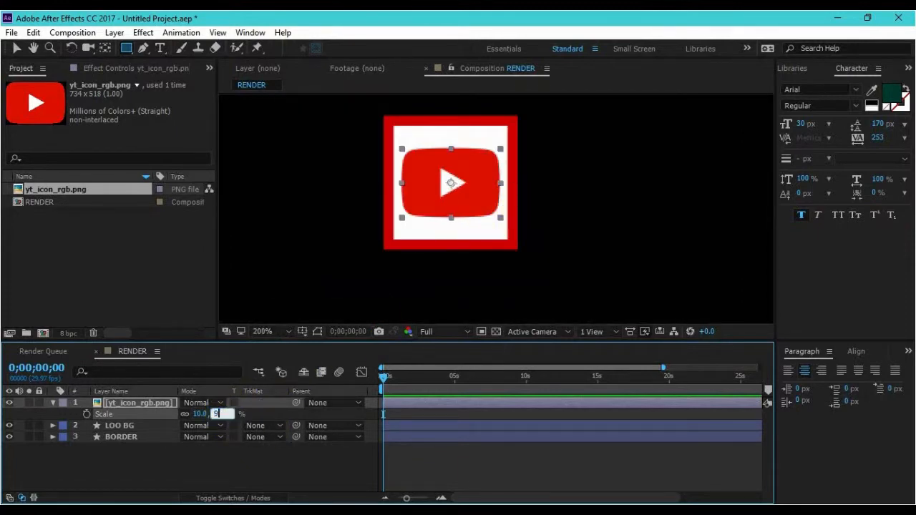
key(Return)
click(17, 48)
click(529, 285)
scroll(528, 202, down, 6)
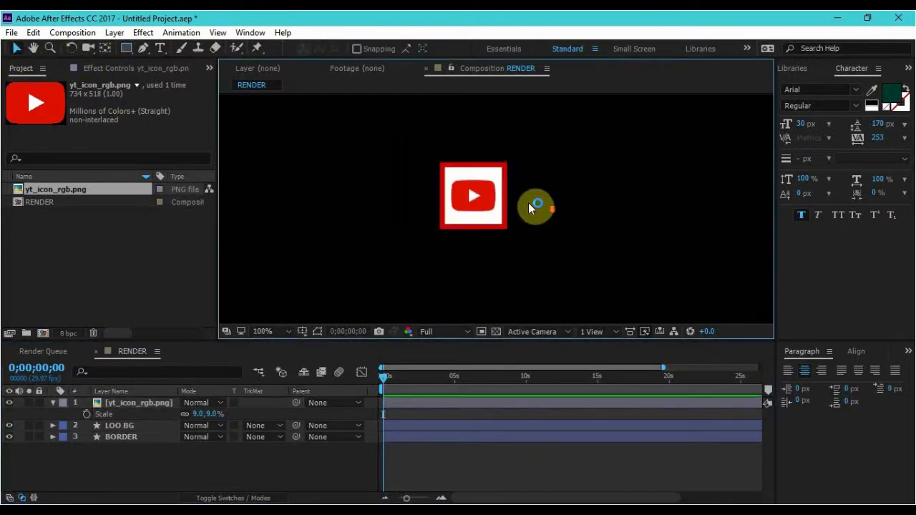
scroll(524, 193, up, 1)
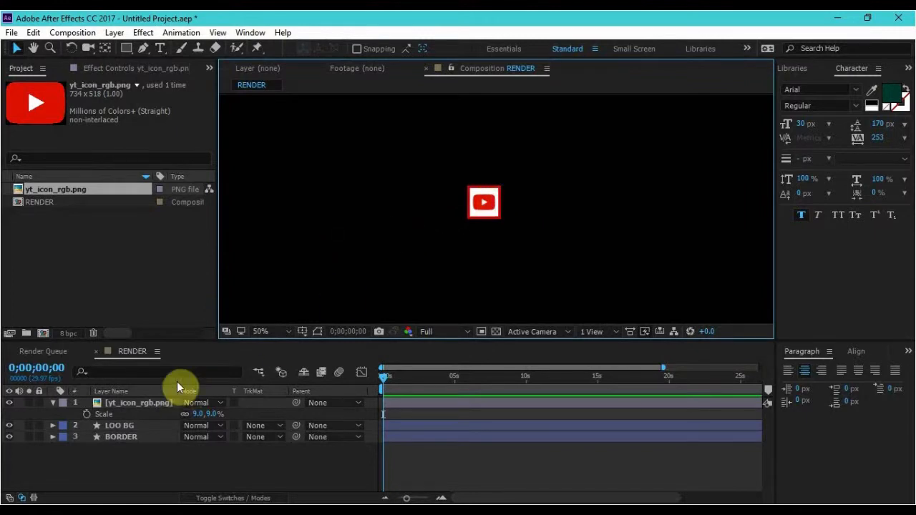
click(53, 403)
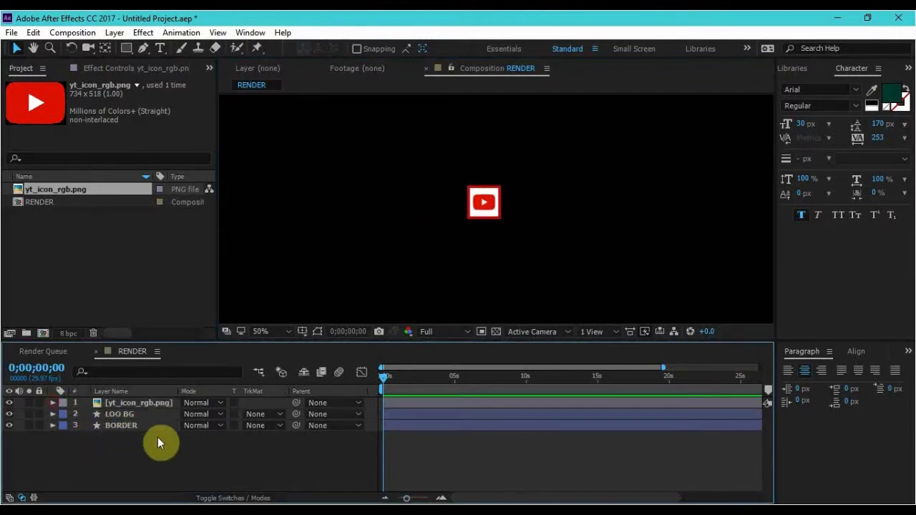
- Reveal the Scale property of the LOO BG and BORDER layers and start Scale keyframes on both at 0;00;00;00
click(147, 417)
shift+click(134, 425)
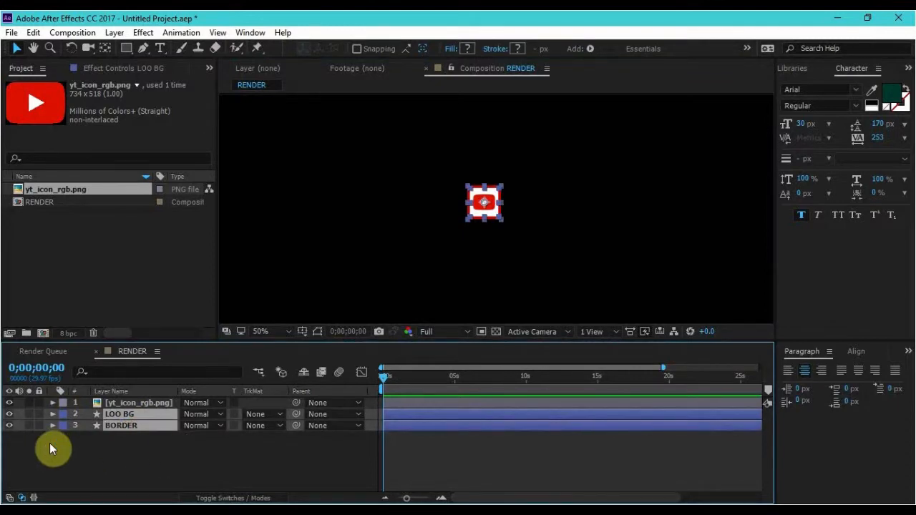
key(s)
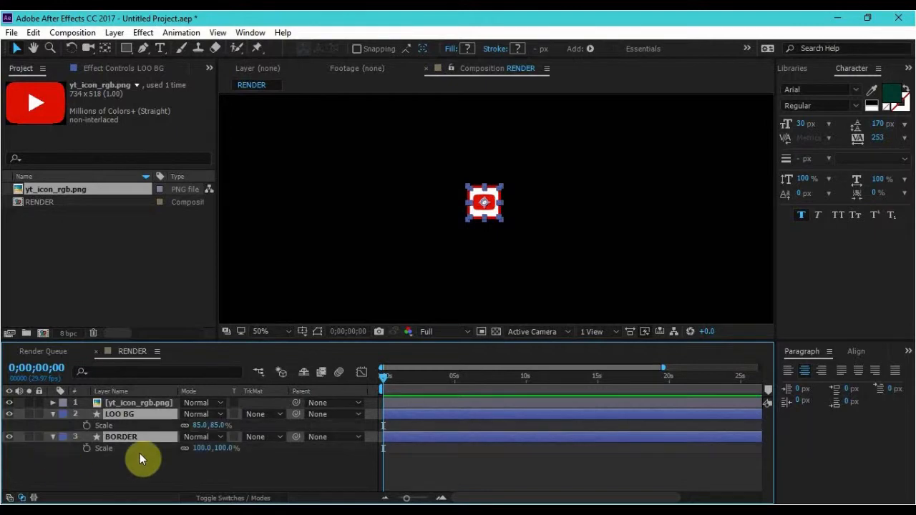
click(87, 425)
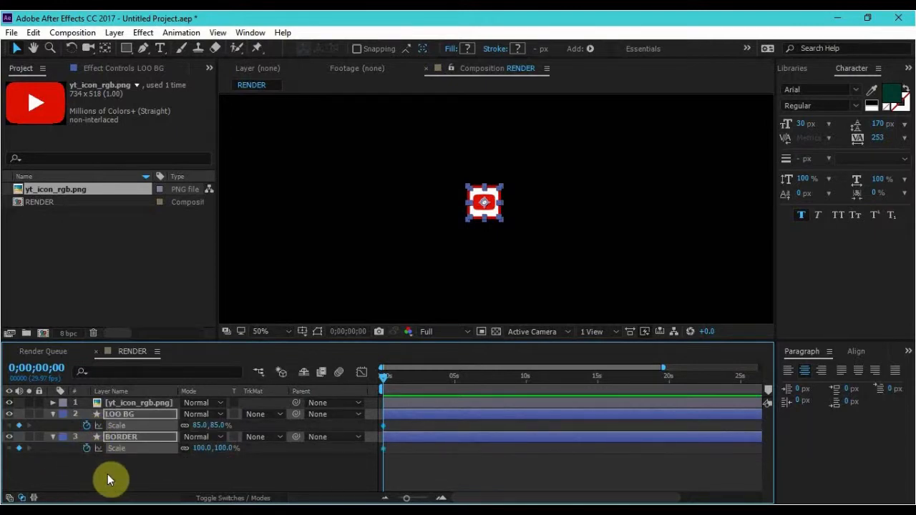
- Add Scale keyframes with the current values to the LOO BG and BORDER layers at 0;00;00;20
key(space)
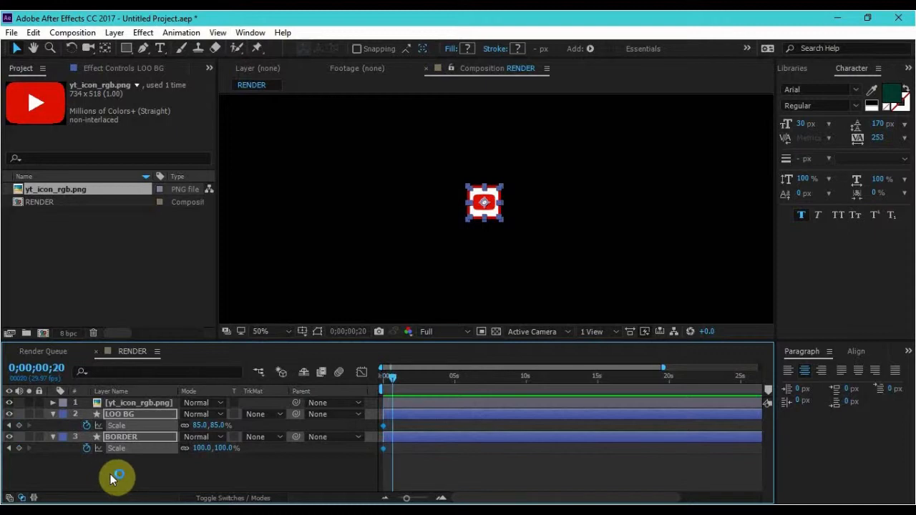
drag(668, 367, 425, 365)
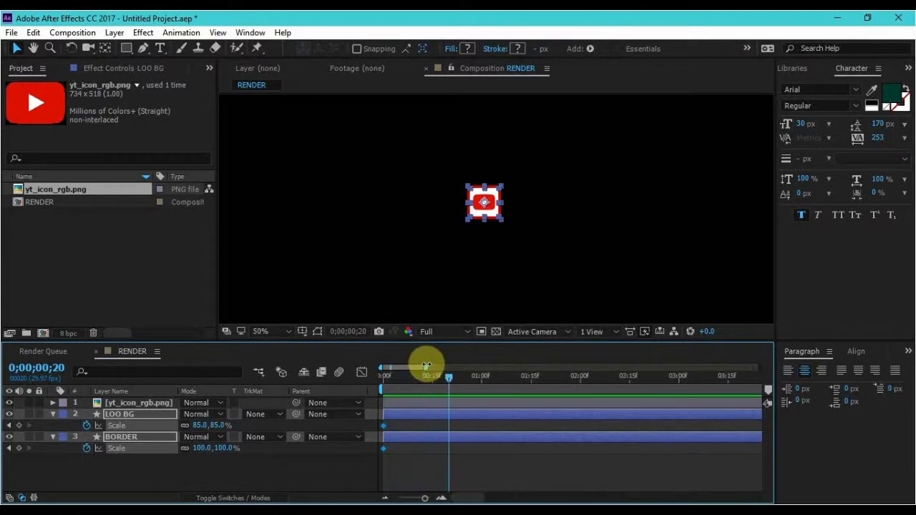
click(18, 424)
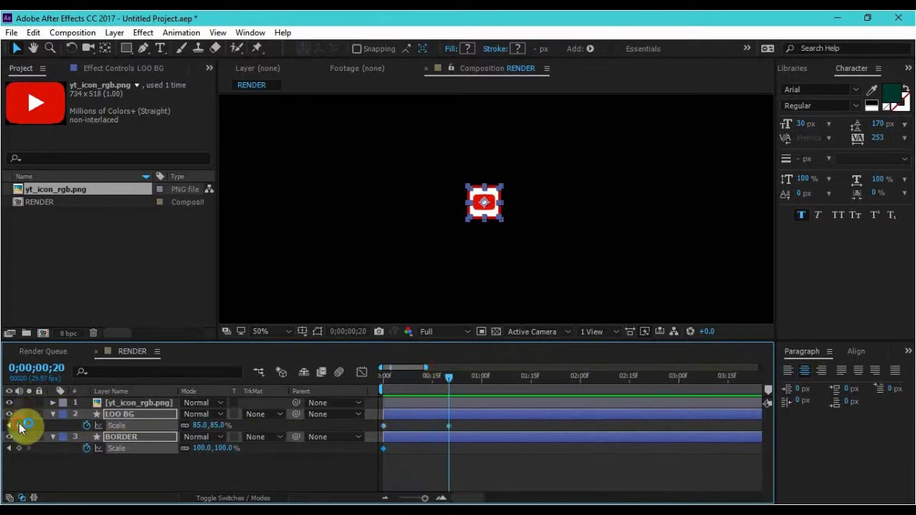
click(156, 473)
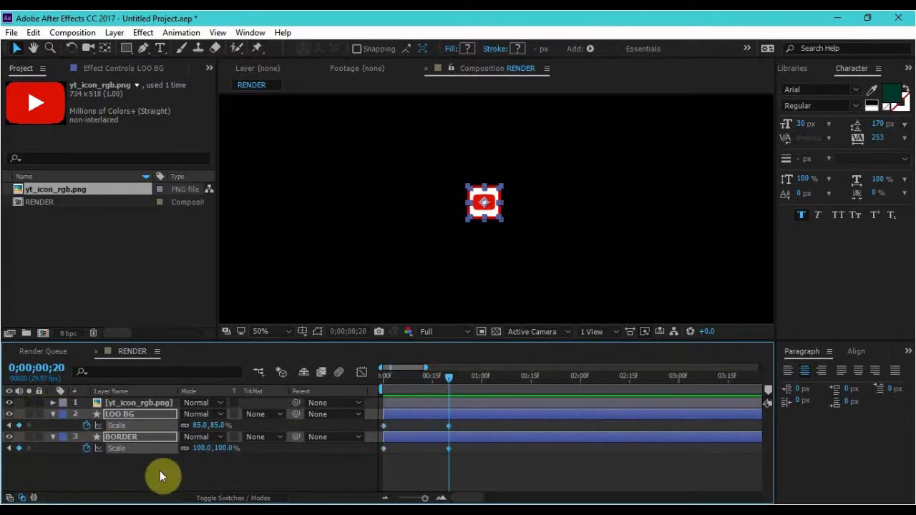
- Return to 0;00;00;00 and set the scale of both the LOO BG and BORDER layers to 0%
key(shift+Page_Up)
key(shift+Page_Up)
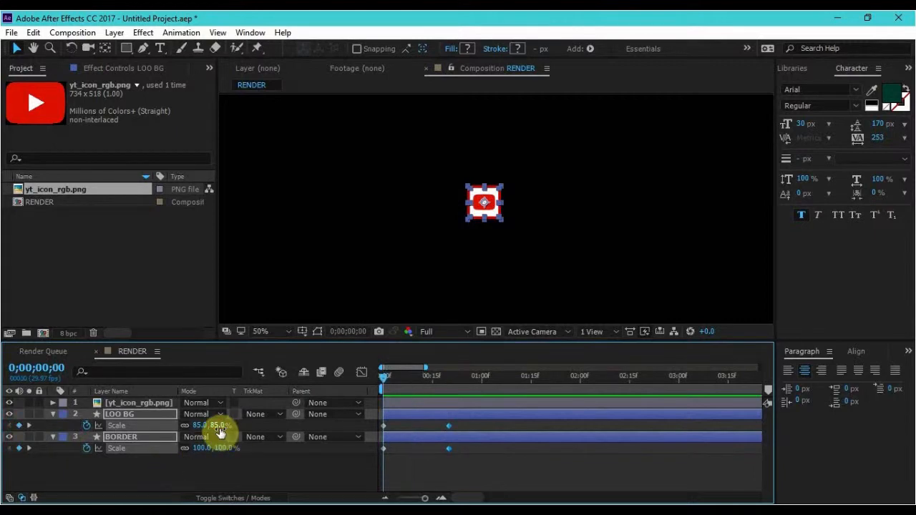
click(218, 427)
text(0)
key(Return)
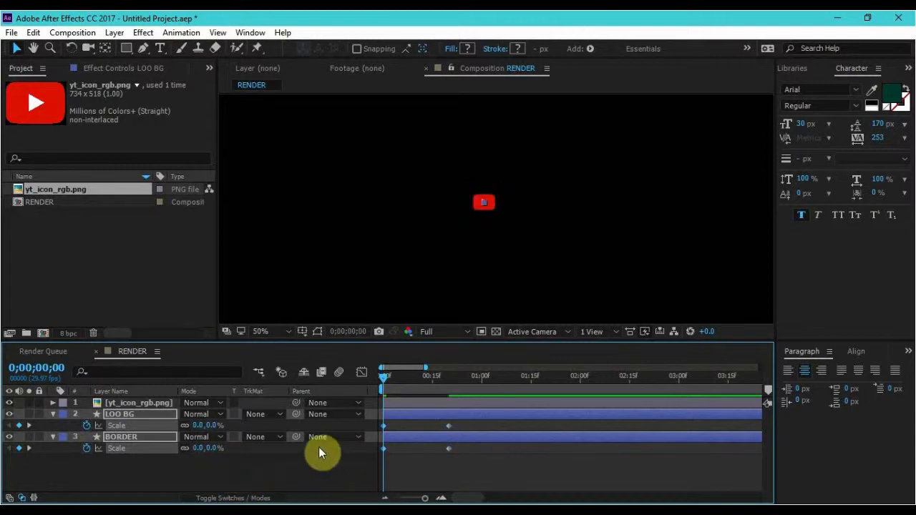
- Hide the yt_icon_rgb.png layer and scrub between 0;00;00;20 and the start to check the squares' scale animation
click(336, 455)
drag(384, 378, 449, 373)
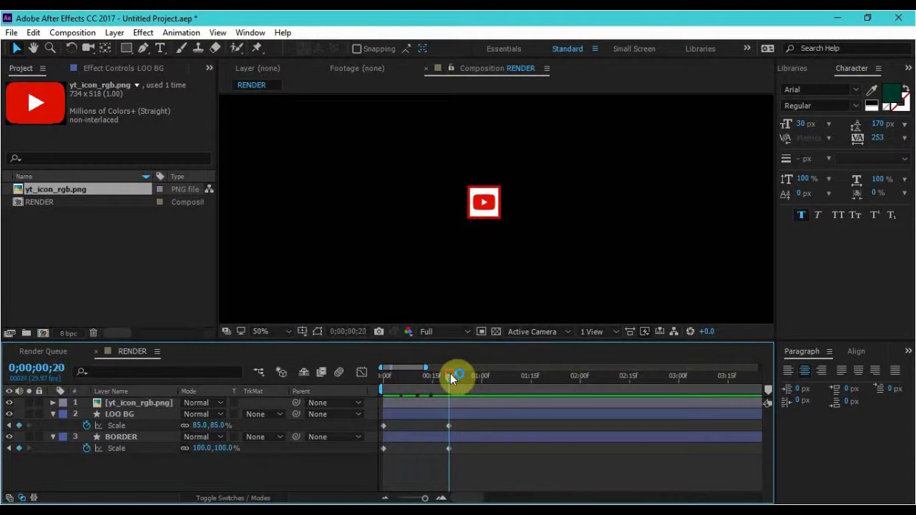
click(488, 204)
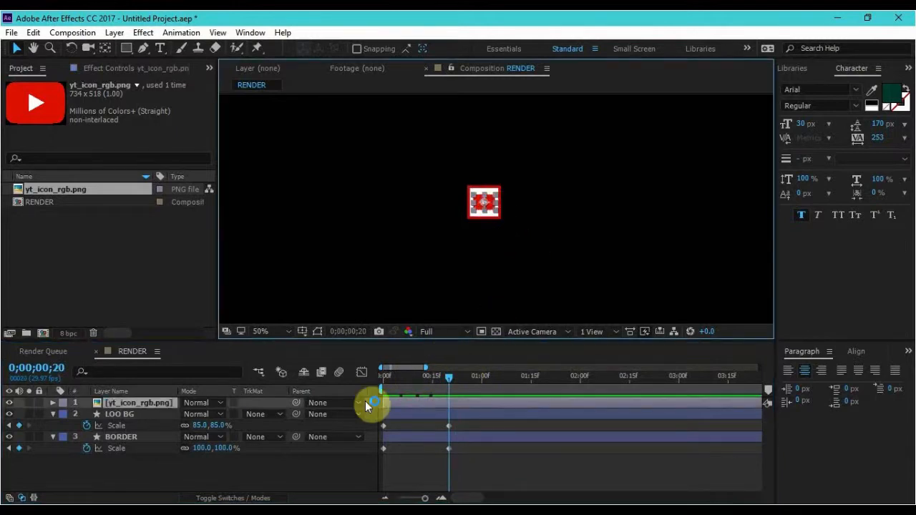
click(9, 402)
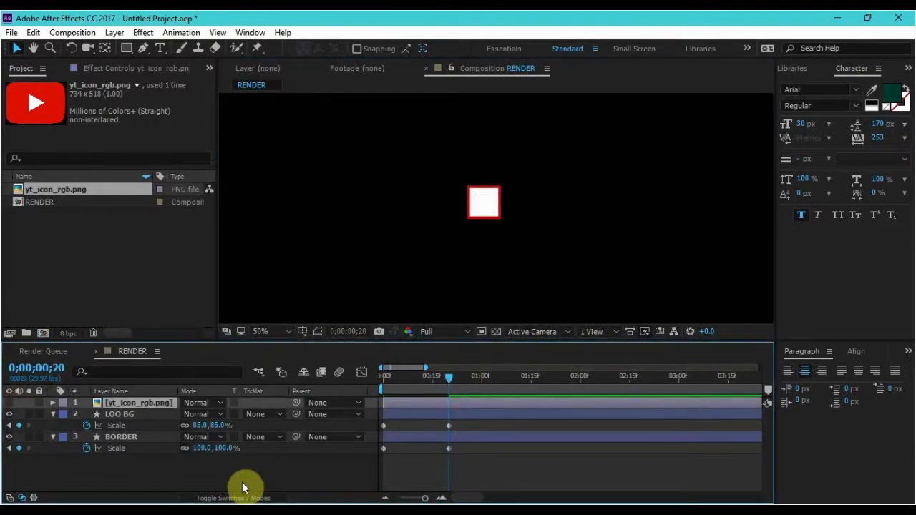
click(418, 424)
drag(449, 377, 379, 373)
mouse_move(370, 375)
mouse_down()
mouse_move(454, 376)
mouse_move(367, 376)
mouse_up()
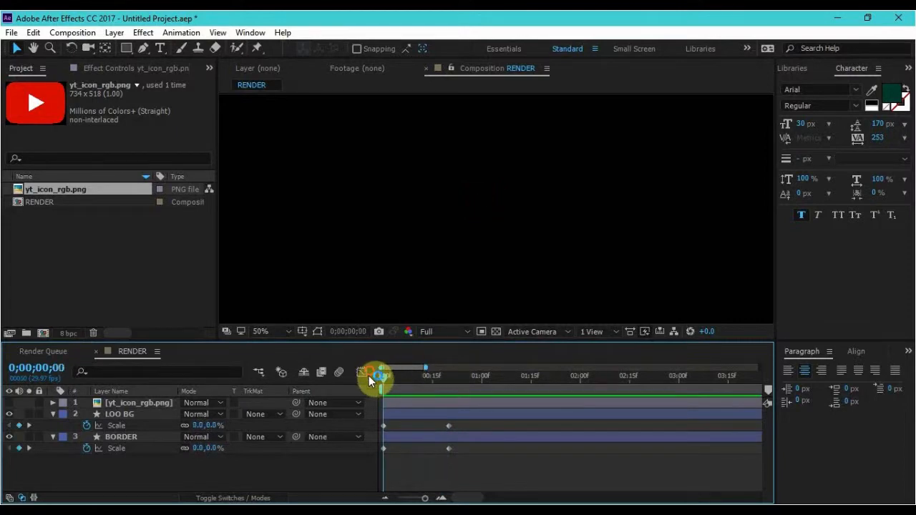
- Reveal the Rotation property of the LOO BG and BORDER layers and start Rotation keyframes on both at 0;00;00;00
click(120, 415)
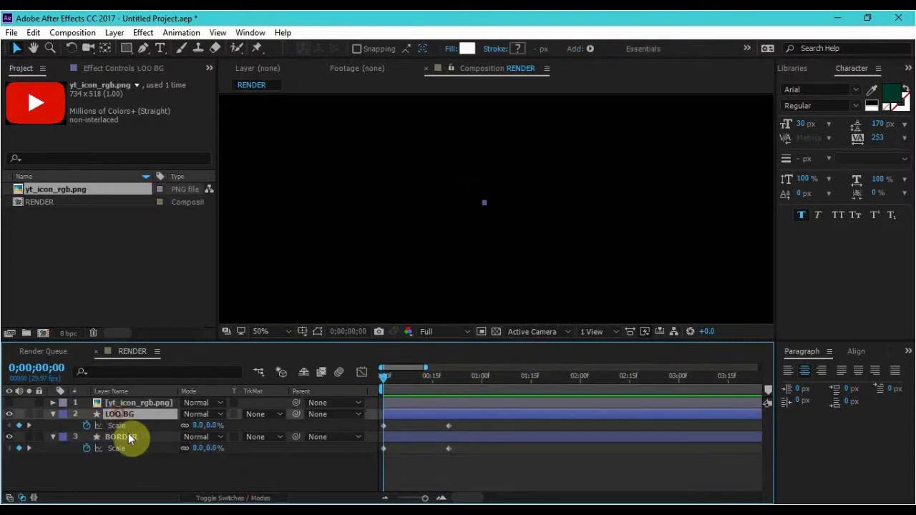
shift+click(128, 438)
key(r)
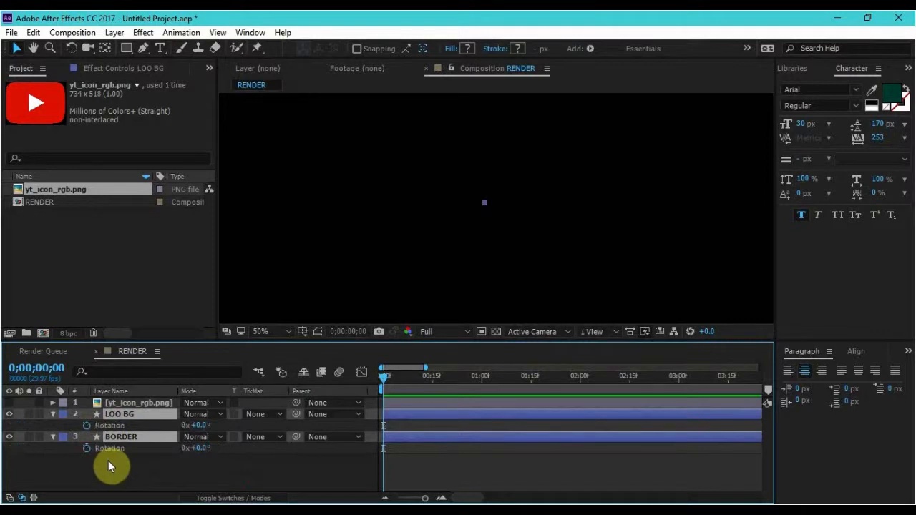
click(89, 424)
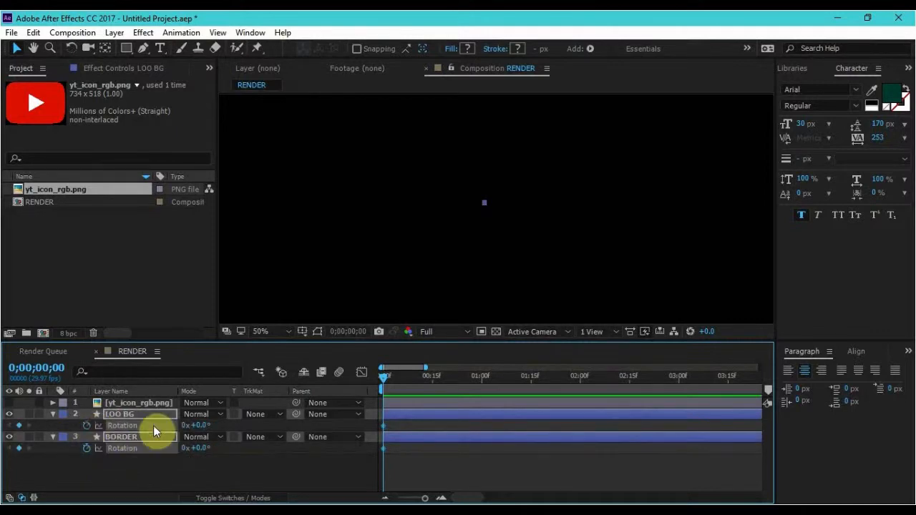
- Add Rotation keyframes of 0° to the LOO BG and BORDER layers at 0;00;00;20
key(space)
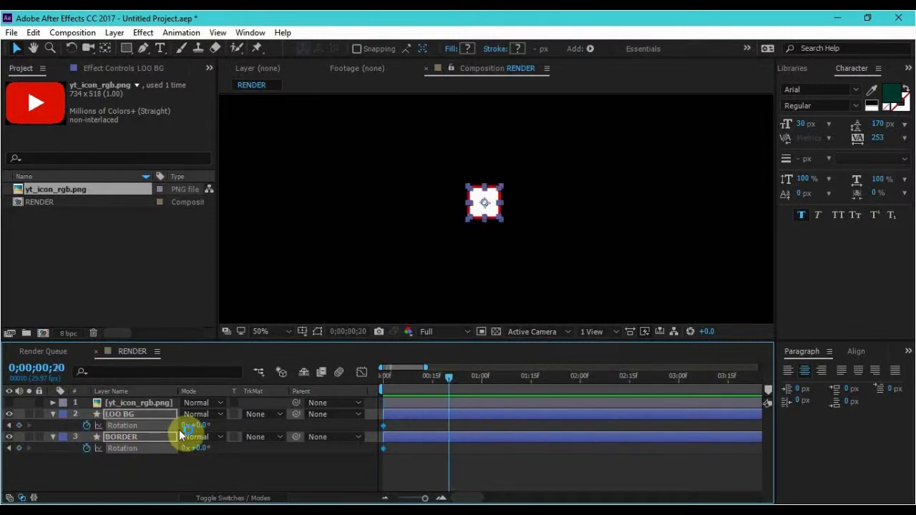
click(19, 425)
click(18, 448)
- Set the rotation of the LOO BG and BORDER layers to 90° at 0;00;00;00 and scrub through the animation
key(Home)
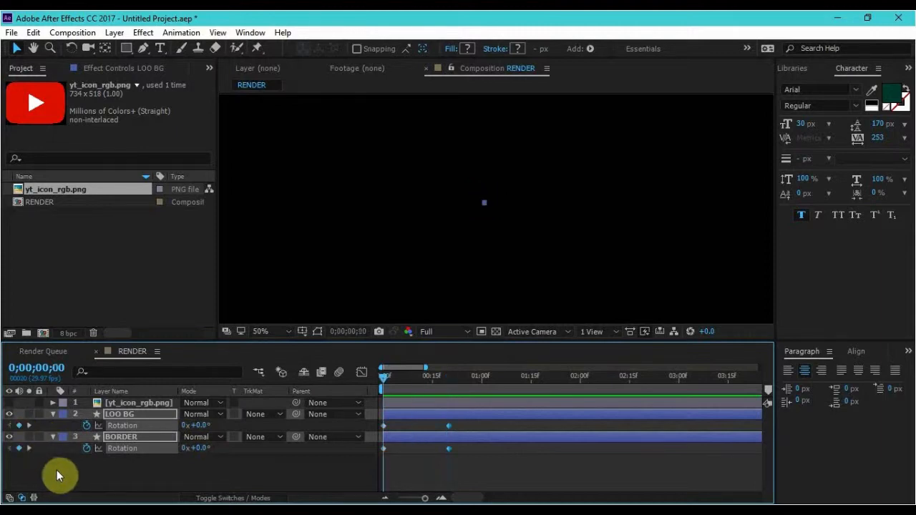
click(199, 424)
text(90)
key(Return)
drag(388, 376, 442, 381)
click(317, 484)
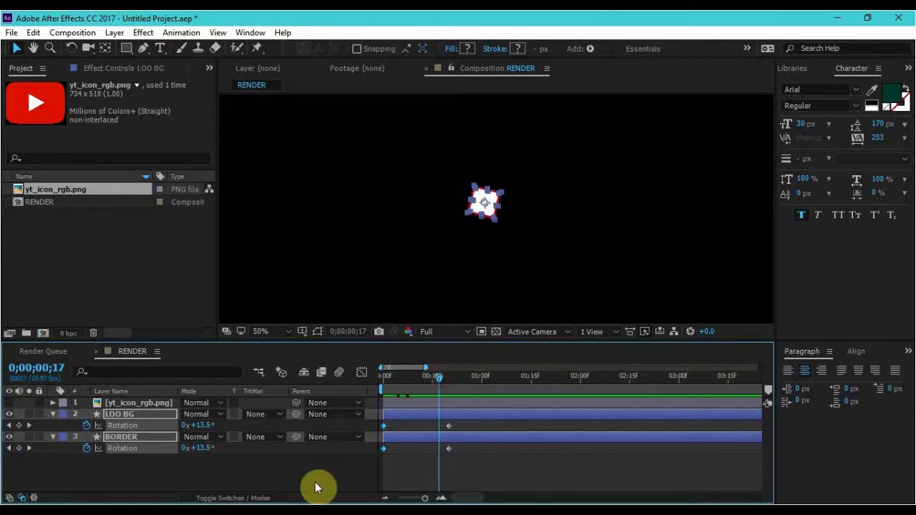
- Show the Scale property alongside Rotation for both the LOO BG and BORDER layers
click(122, 414)
shift+click(134, 437)
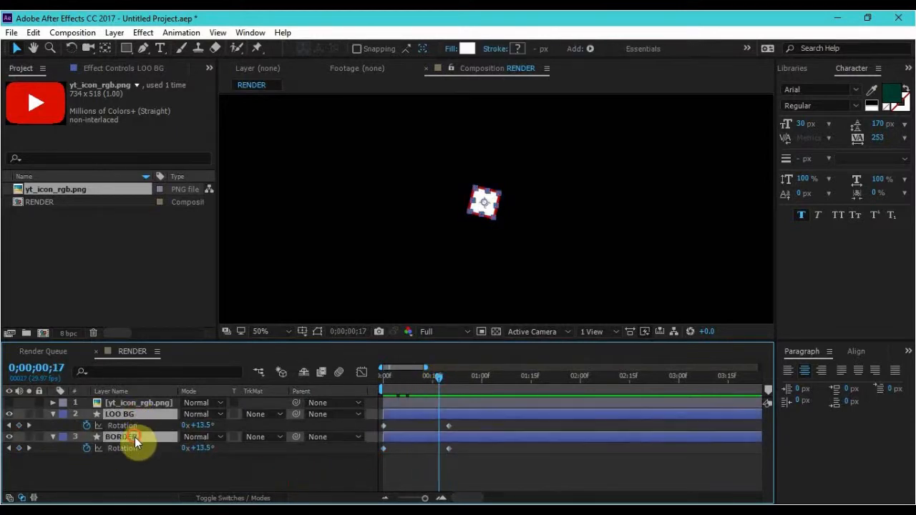
key(shift+s)
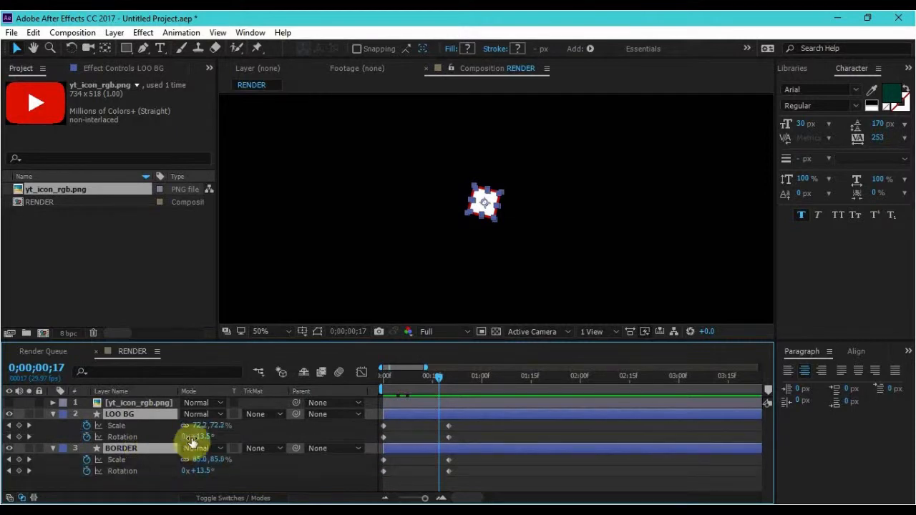
- Apply Easy Ease to all Scale and Rotation keyframes of the LOO BG and BORDER layers
click(471, 424)
drag(473, 422, 382, 482)
right_click(450, 462)
mouse_move(524, 450)
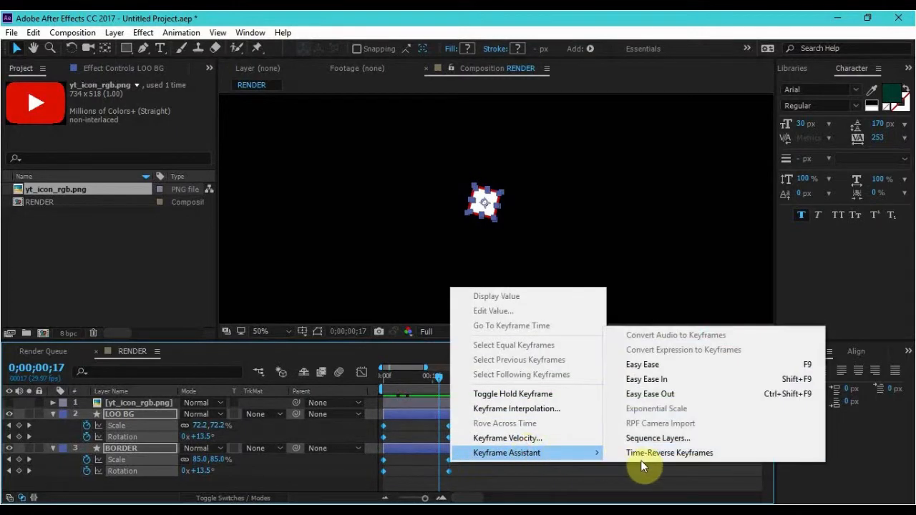
click(665, 366)
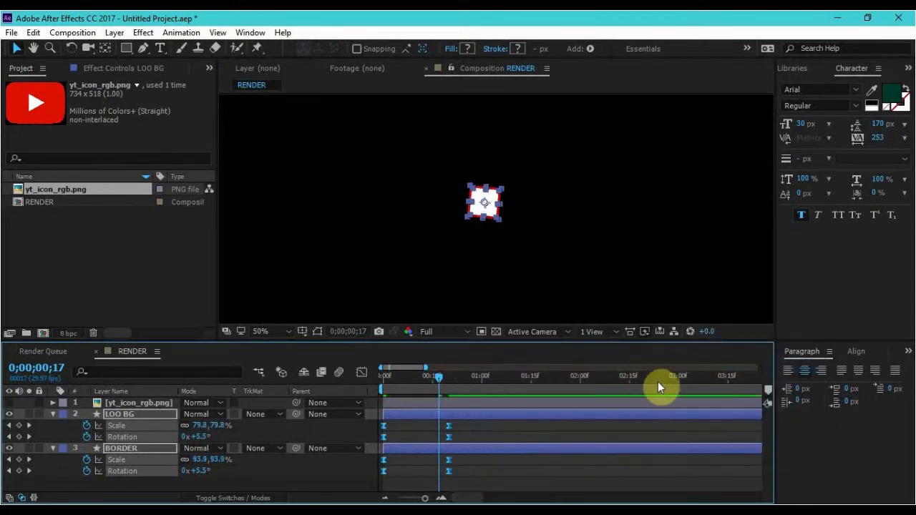
- Enable motion blur for the RENDER composition and for all three of its layers
click(339, 373)
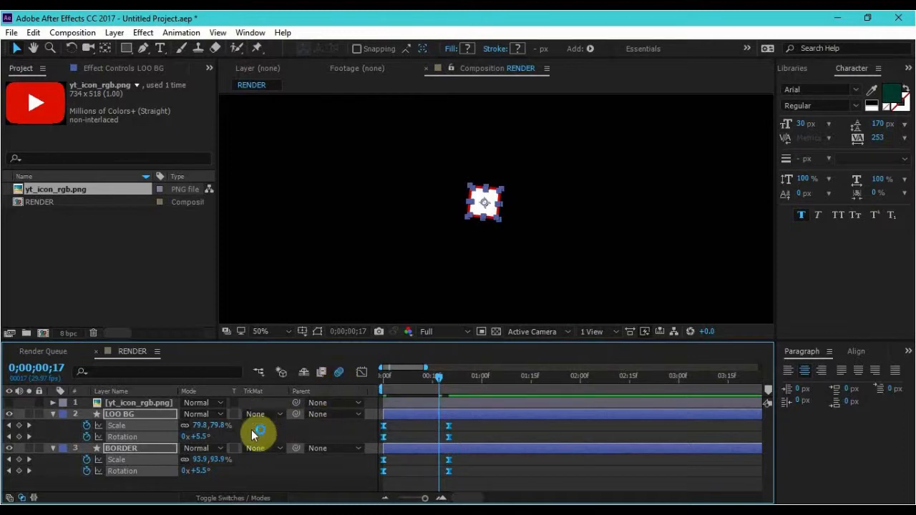
click(227, 498)
drag(239, 402, 237, 456)
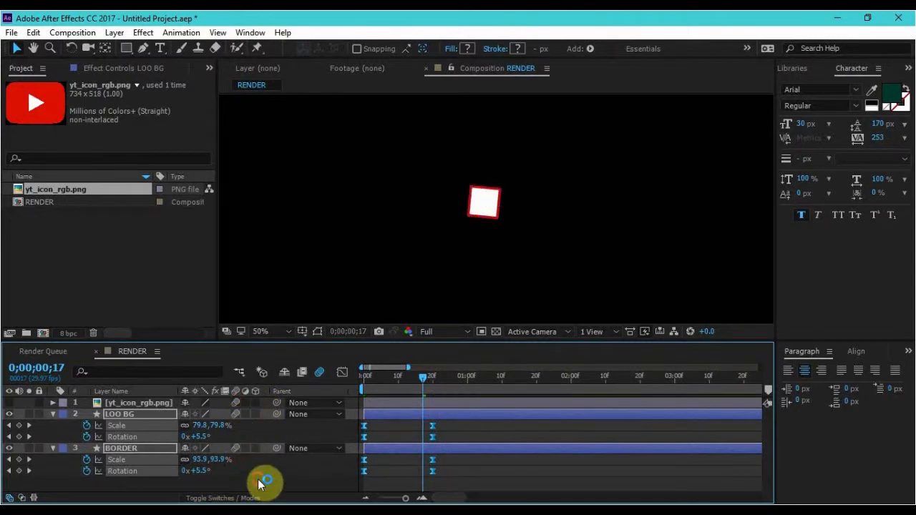
click(259, 485)
- Reshape the speed curves of LOO BG's Scale and Rotation to start slowly and peak at about frame 16
drag(448, 420, 351, 444)
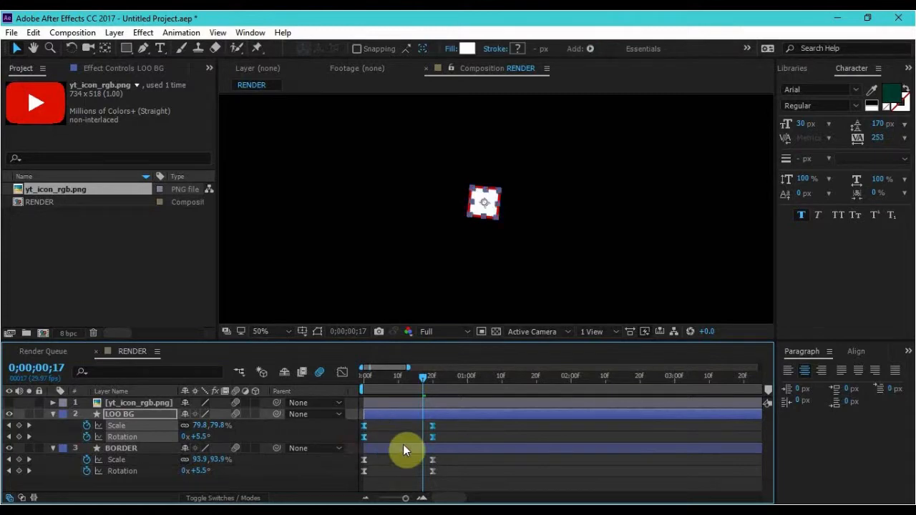
click(341, 372)
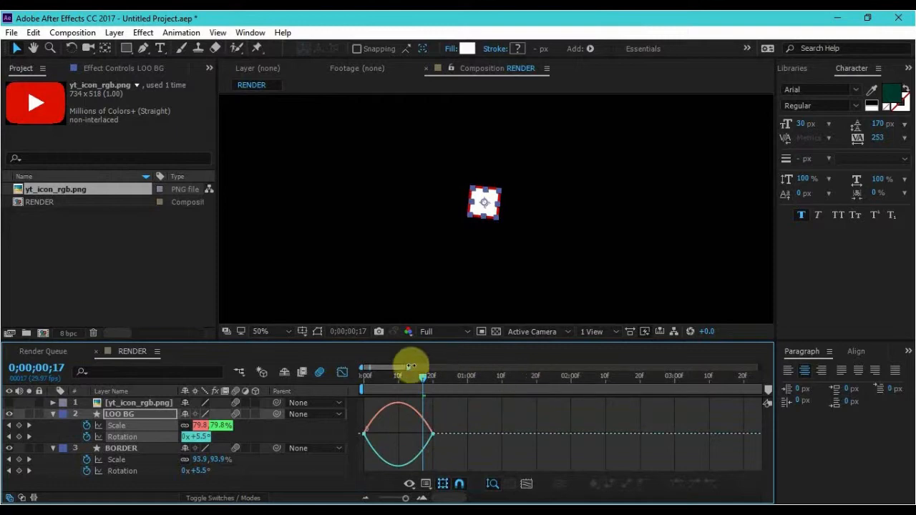
drag(408, 367, 376, 372)
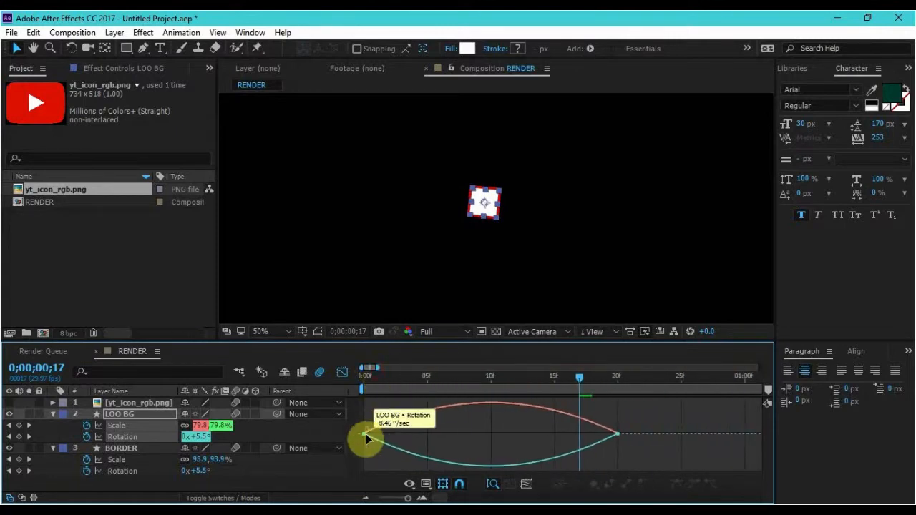
click(388, 422)
drag(388, 420, 463, 433)
click(567, 461)
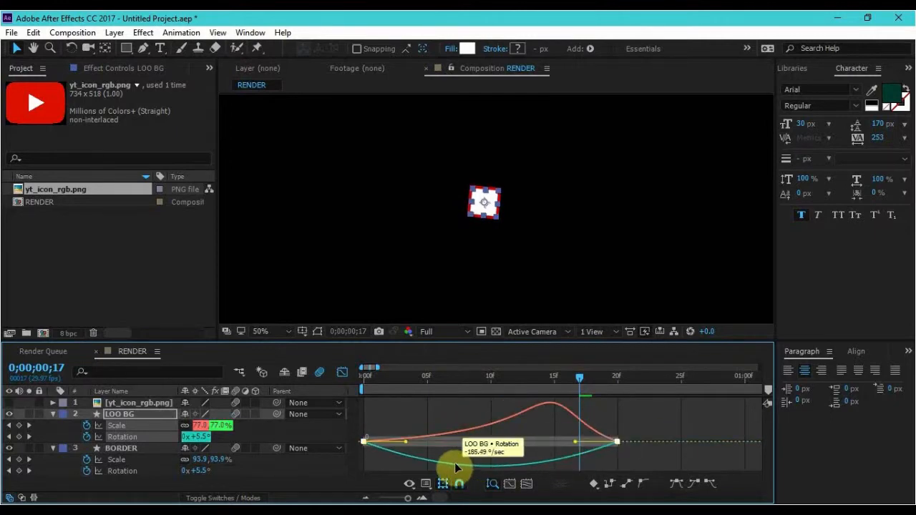
drag(405, 439, 487, 440)
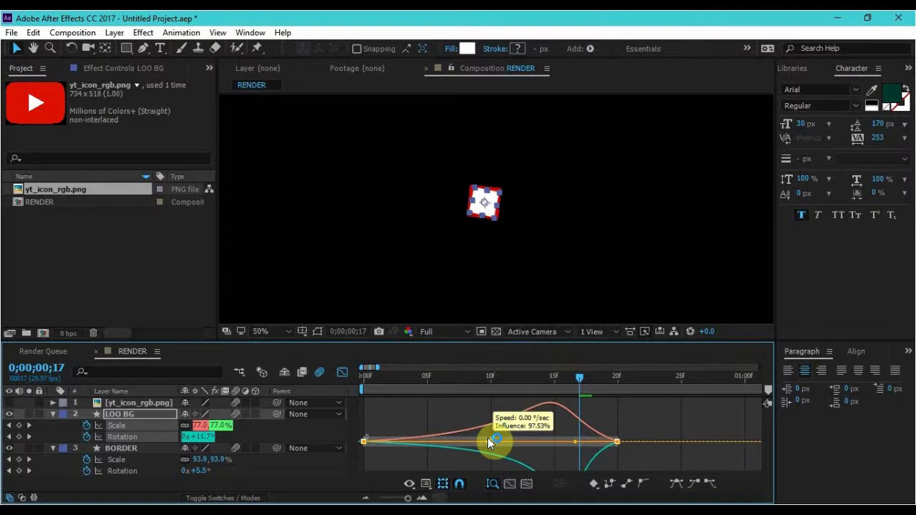
click(627, 447)
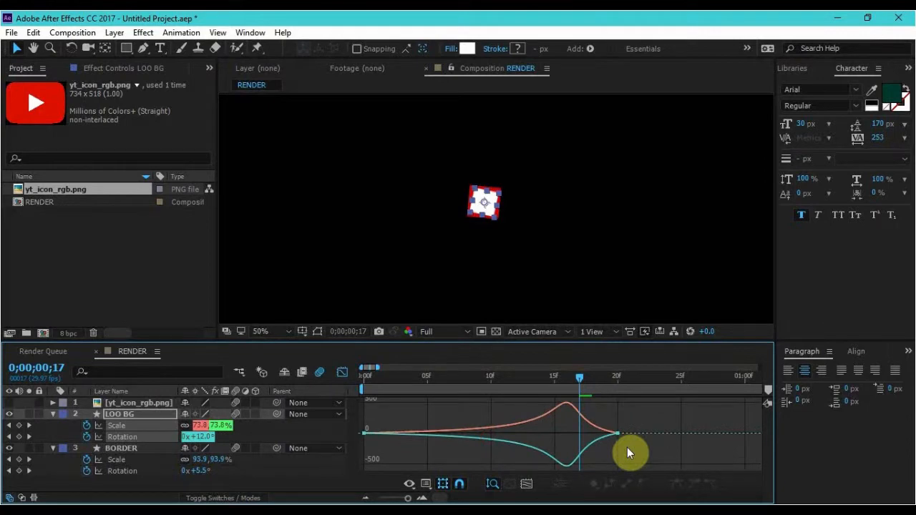
click(342, 373)
- Shape the BORDER layer's Scale and Rotation speed curves to match, with a slow start and a peak at about frame 16
drag(638, 460, 384, 478)
key(shift+F3)
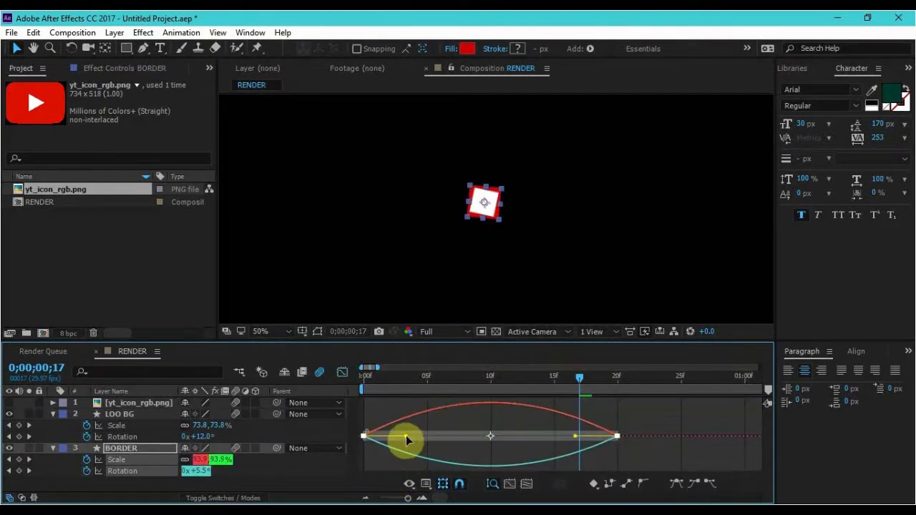
drag(406, 435, 437, 439)
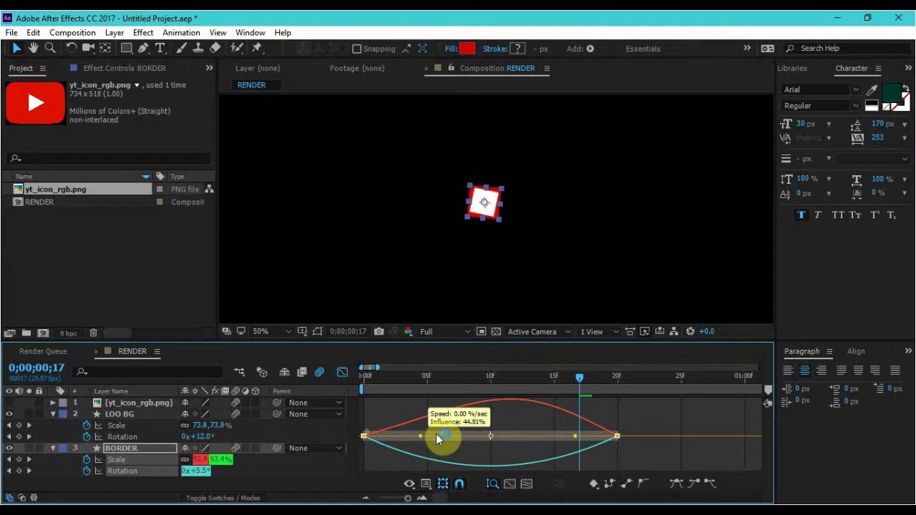
drag(438, 439, 405, 455)
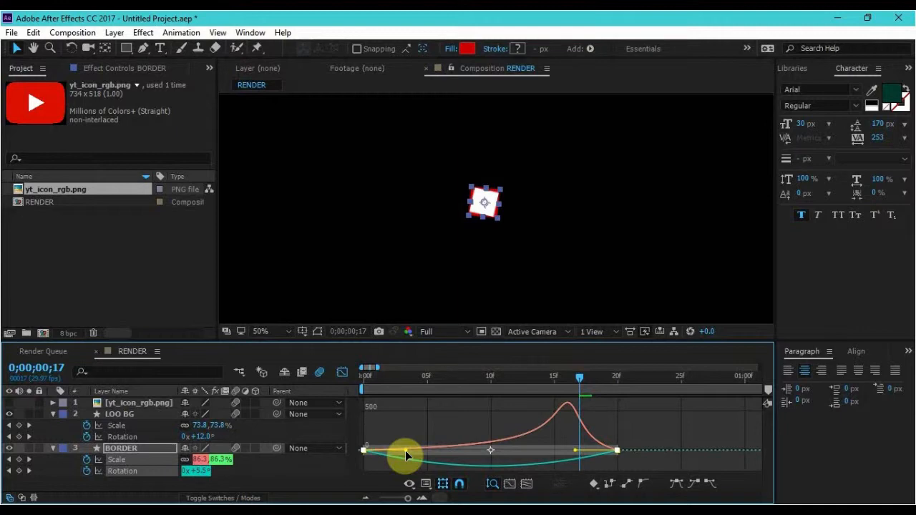
drag(406, 455, 501, 434)
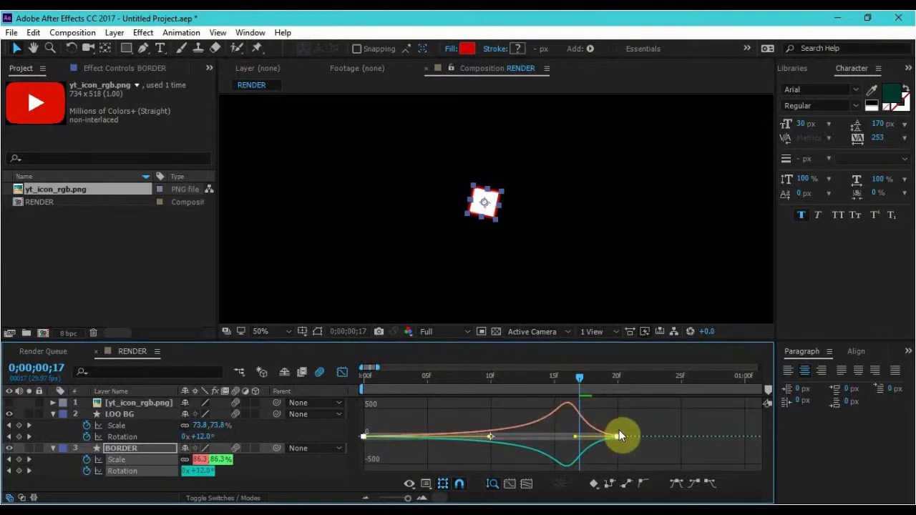
click(350, 373)
- Return to 0;00;00;00 and preview the eased animation of the two squares
click(376, 376)
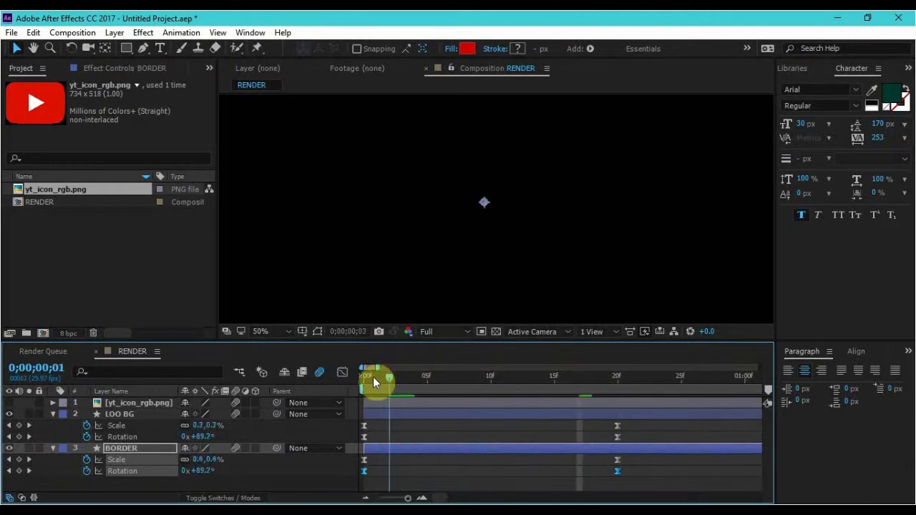
drag(370, 376, 329, 379)
click(300, 482)
key(space)
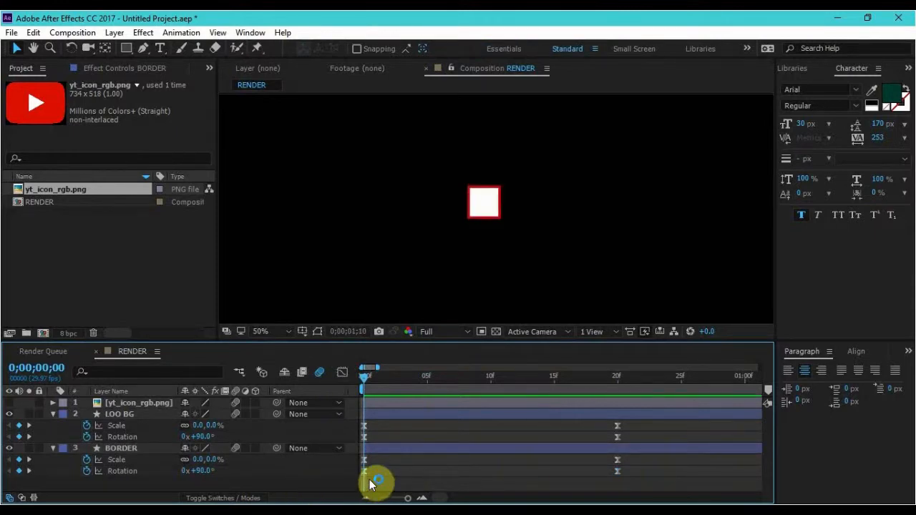
- Move the current time to 0;00;00;20 and collapse the properties of the LOO BG and BORDER layers
drag(370, 375, 616, 379)
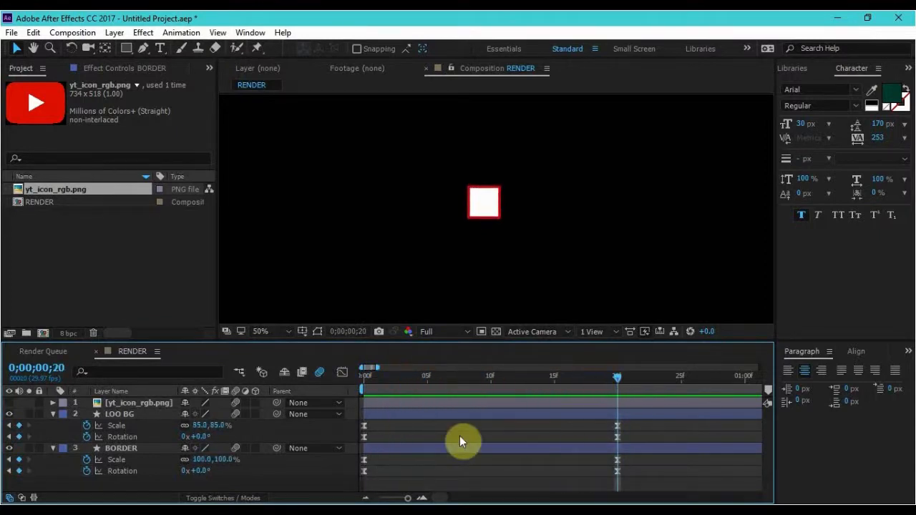
click(52, 414)
click(53, 424)
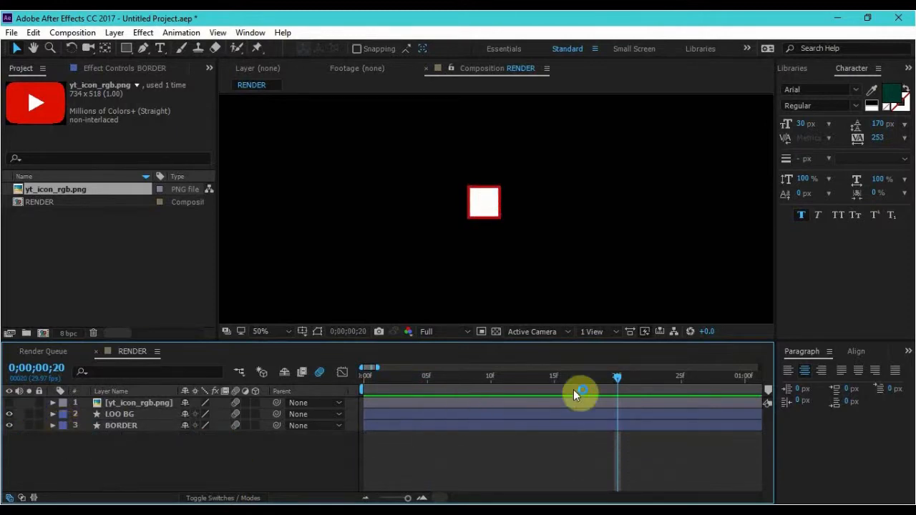
mouse_move(618, 388)
mouse_down()
mouse_move(618, 379)
mouse_move(635, 377)
mouse_move(616, 377)
mouse_up()
- Duplicate the LOO BG layer and place the copy above the yt_icon_rgb.png layer
click(135, 415)
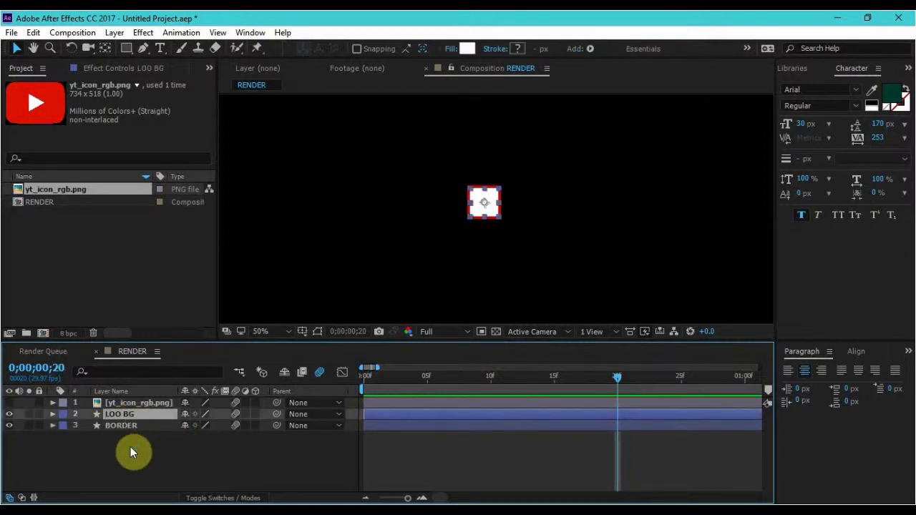
key(ctrl+d)
click(129, 419)
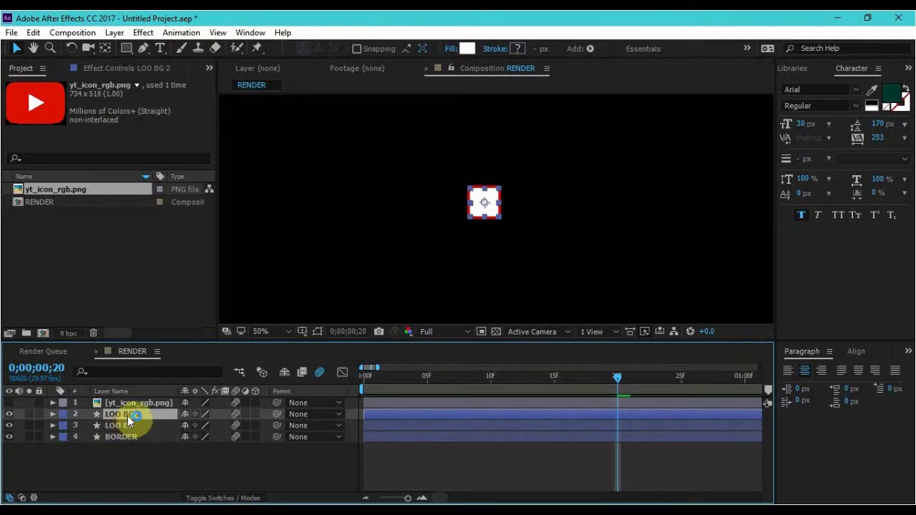
drag(129, 419, 126, 407)
- Rename the yt_icon_rgb.png layer as LOGO
click(132, 415)
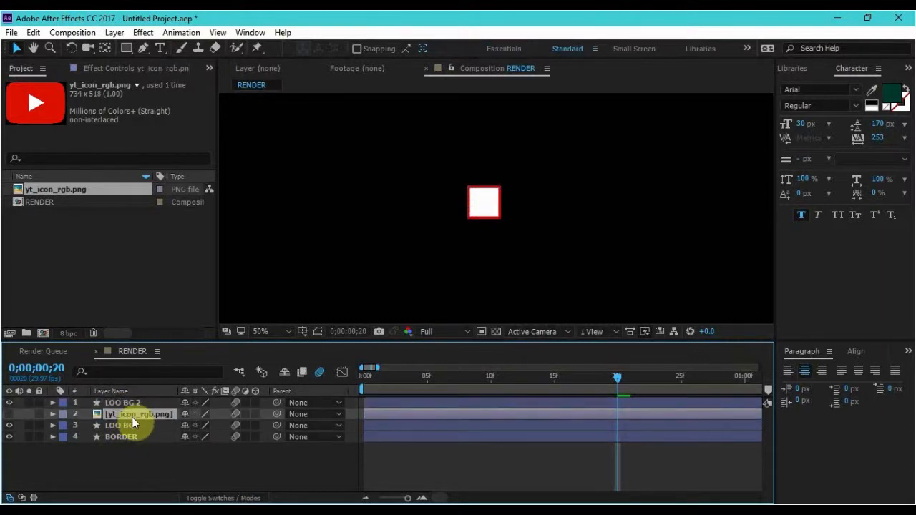
key(Return)
text(YOUTU)
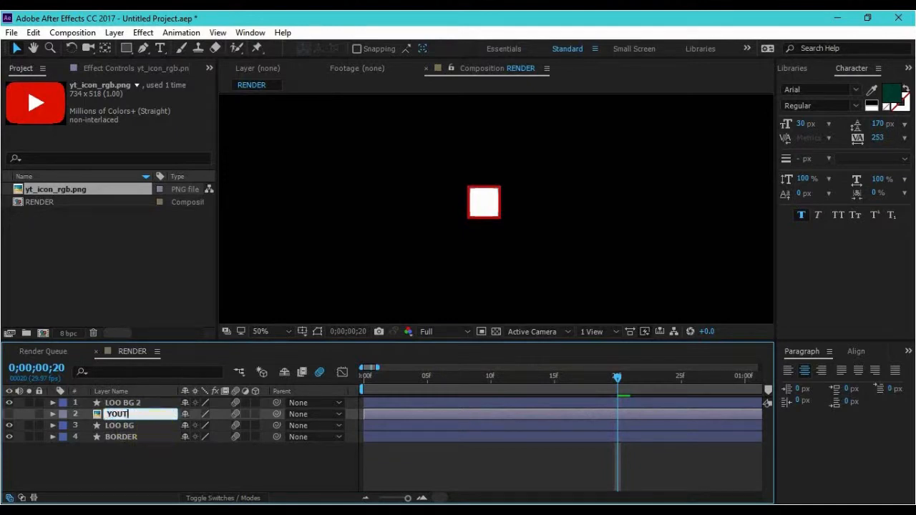
key(BackSpace)
key(BackSpace)
key(BackSpace)
key(BackSpace)
key(BackSpace)
text(LOGO)
key(Return)
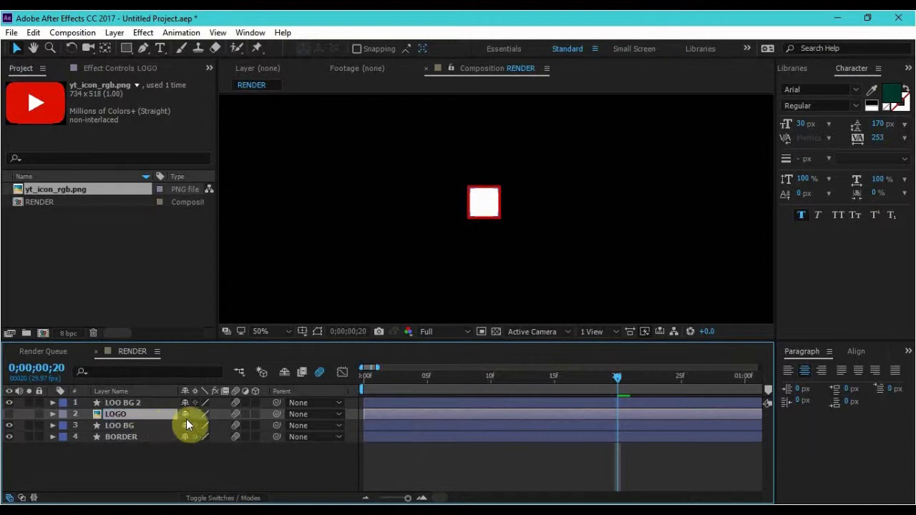
- Pre-compose the LOO BG 2 and LOGO layers into a composition named LOGO, moving all attributes into it
shift+click(124, 402)
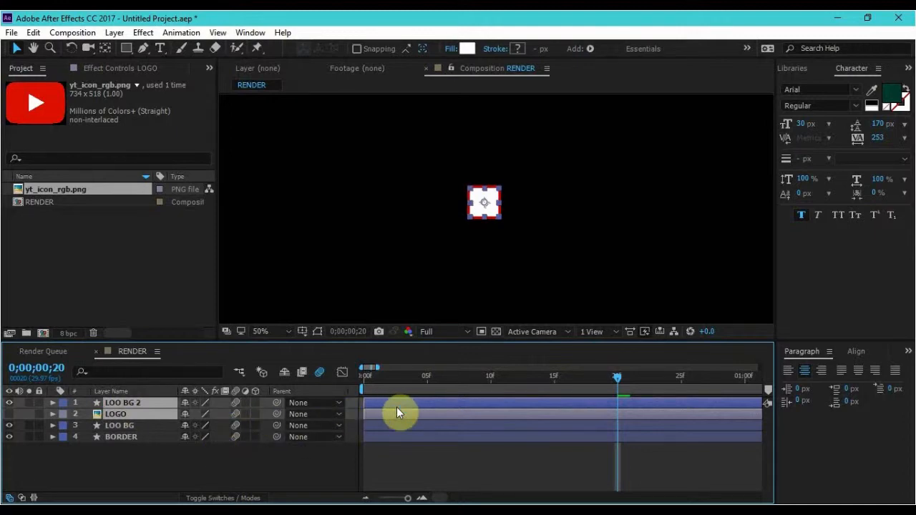
right_click(147, 413)
click(218, 434)
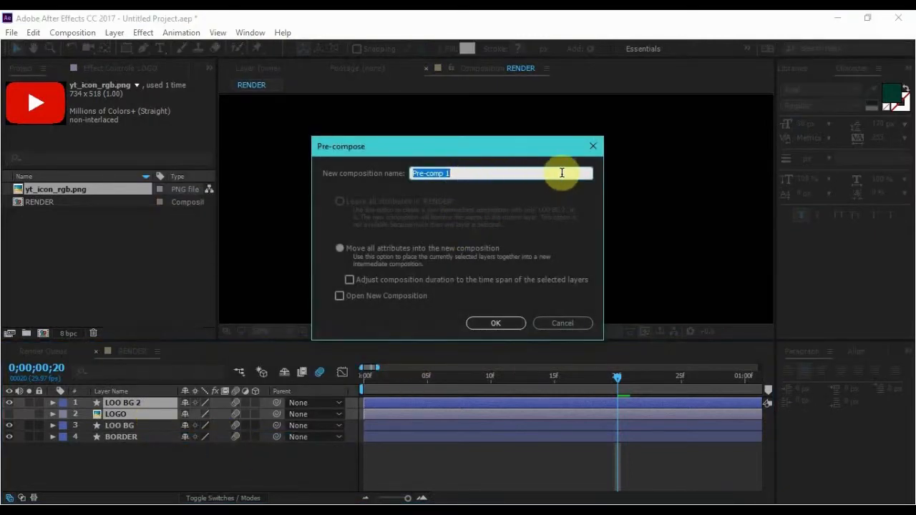
text(LOGO)
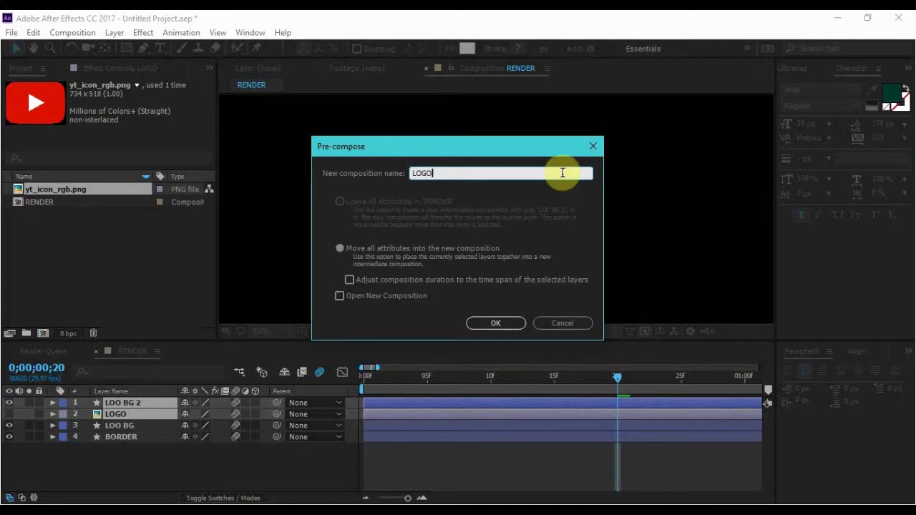
click(346, 249)
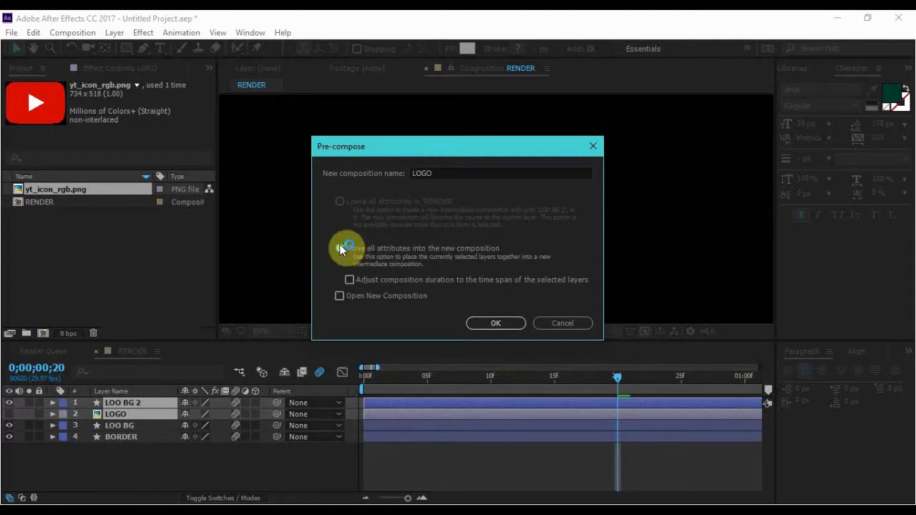
click(501, 322)
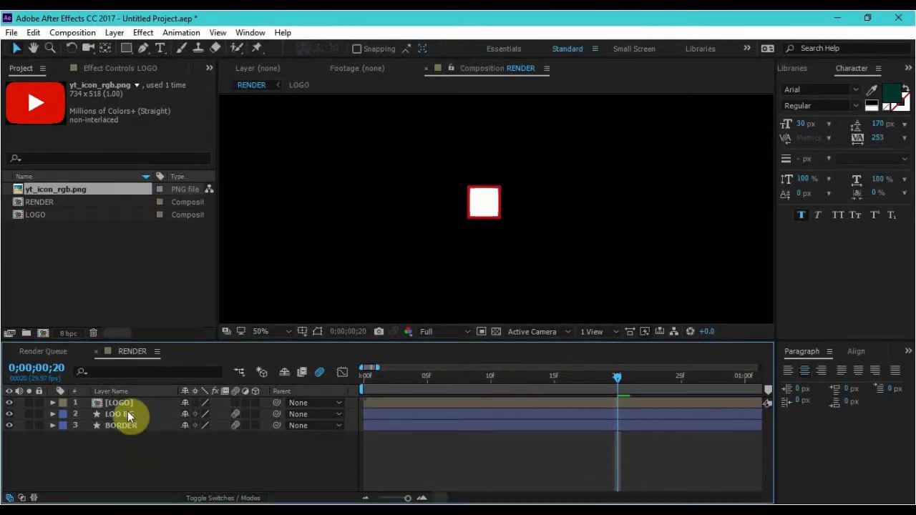
- Open the LOGO pre-composition and make its LOGO image layer visible
click(123, 405)
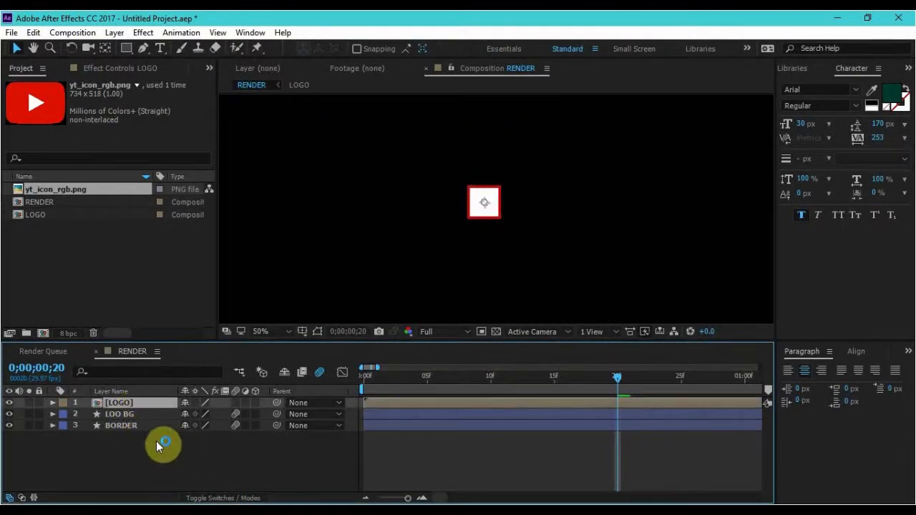
double_click(142, 406)
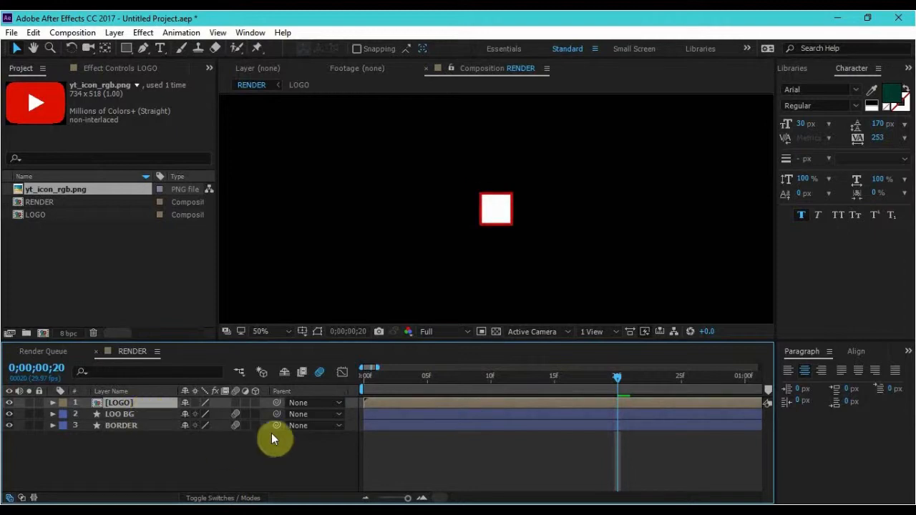
click(136, 405)
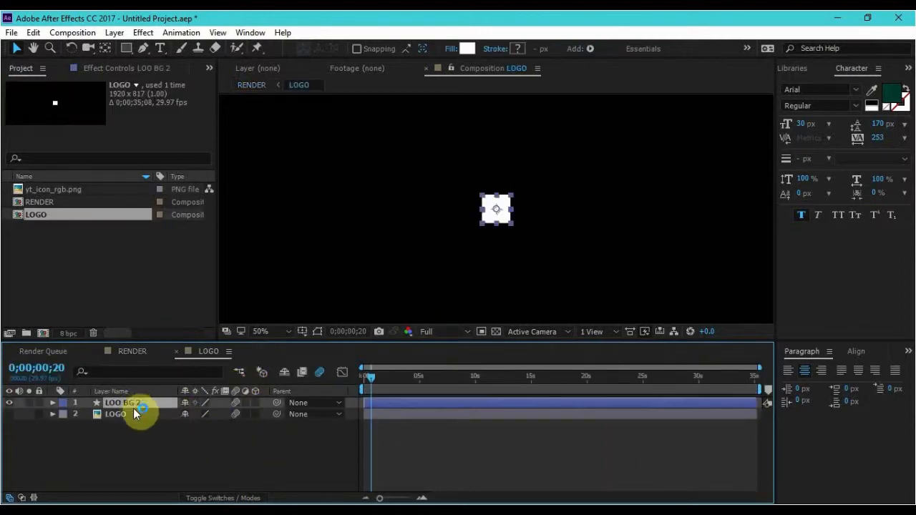
click(208, 465)
click(8, 414)
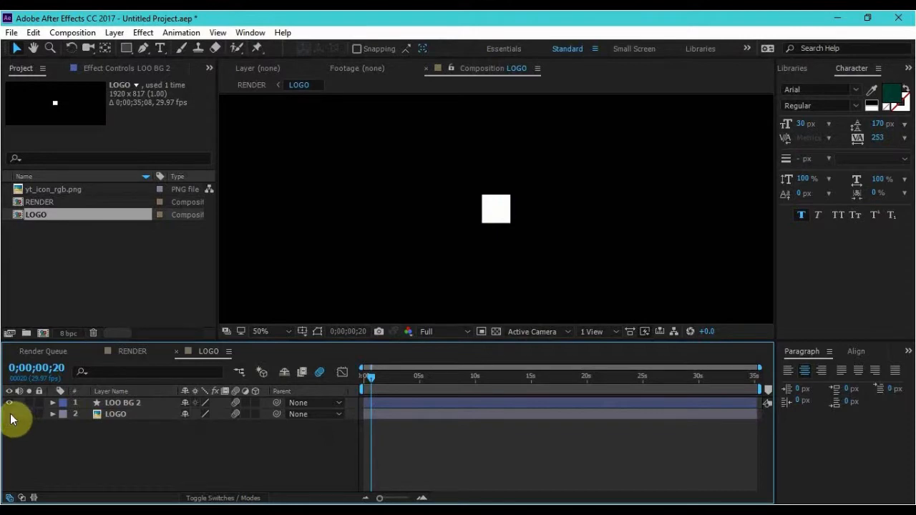
- Give the LOGO image layer an Alpha Matte from the LOO BG 2 layer and scrub through the masked result
click(118, 403)
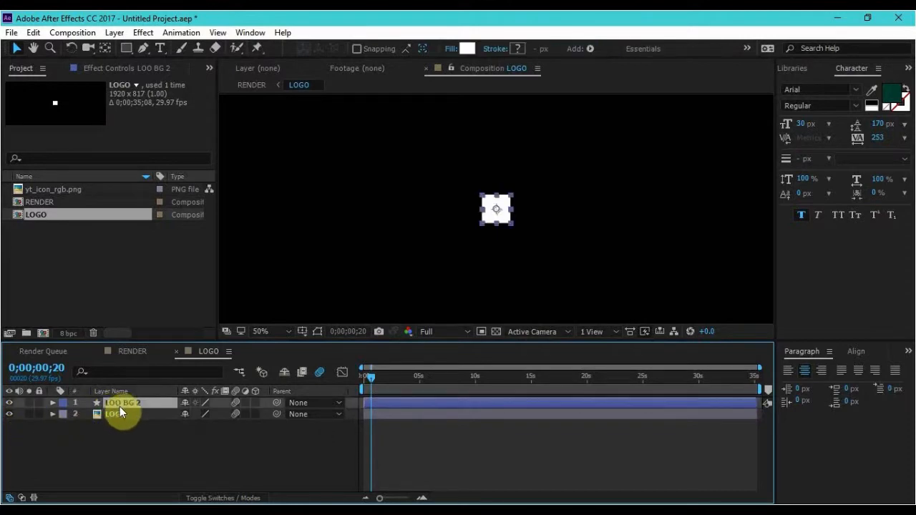
click(131, 415)
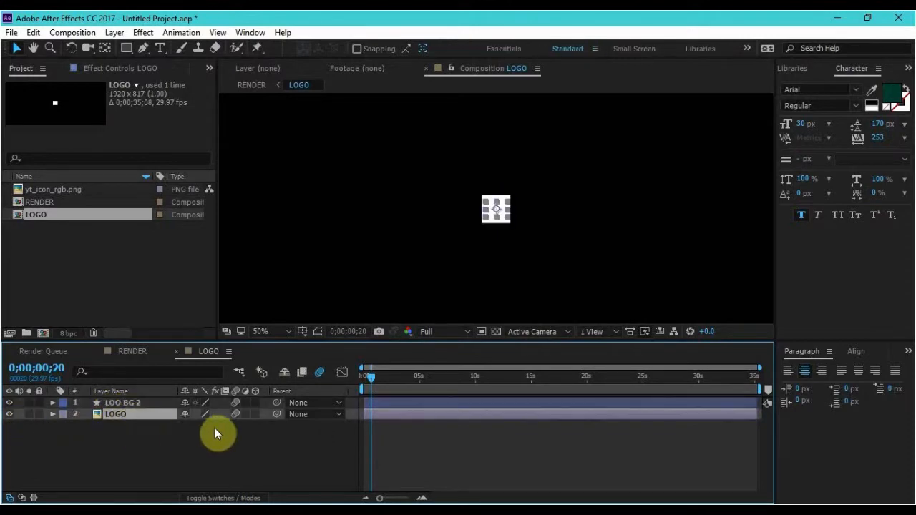
click(231, 498)
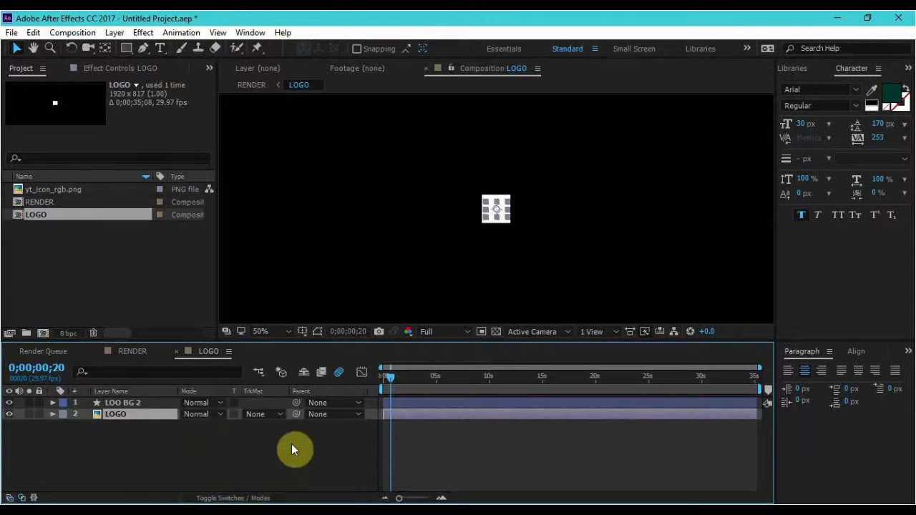
click(262, 414)
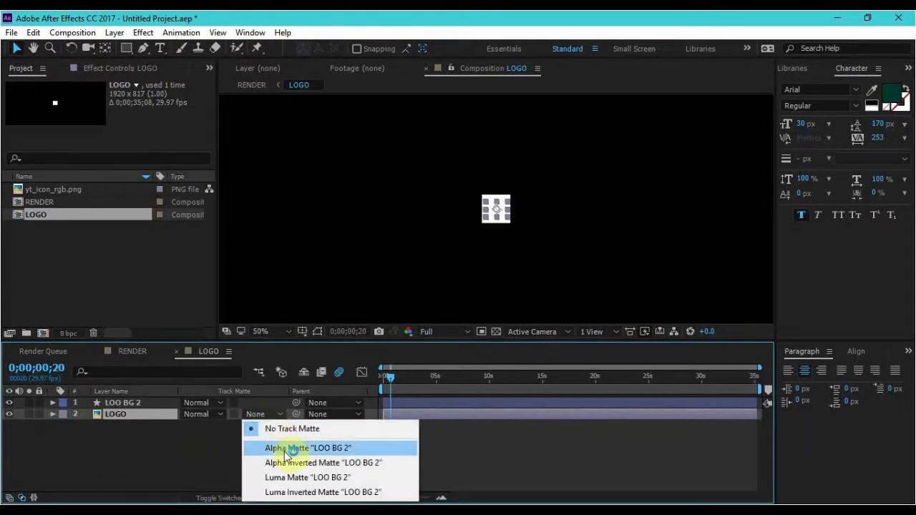
click(284, 447)
click(276, 451)
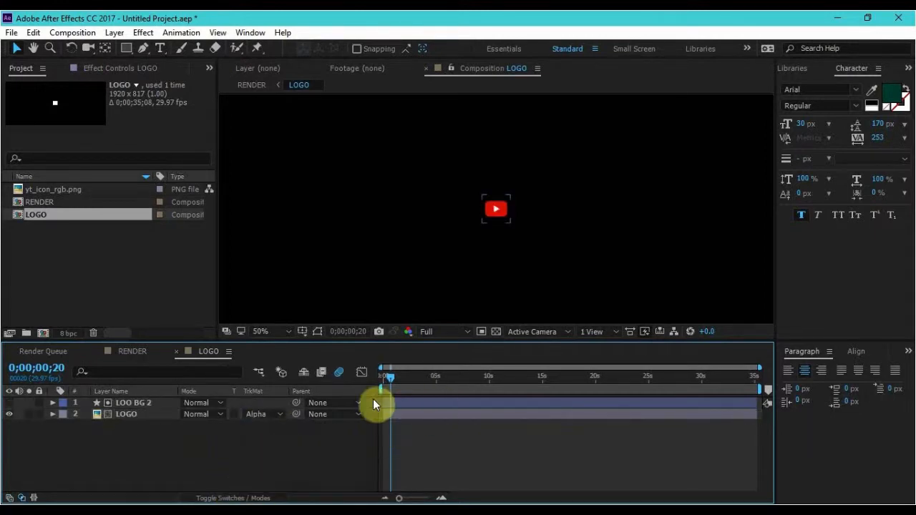
click(139, 417)
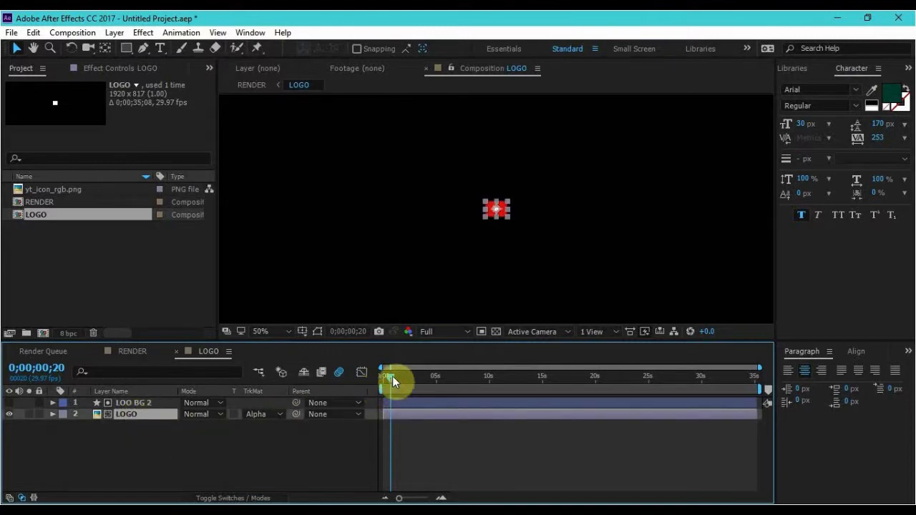
drag(392, 376, 367, 376)
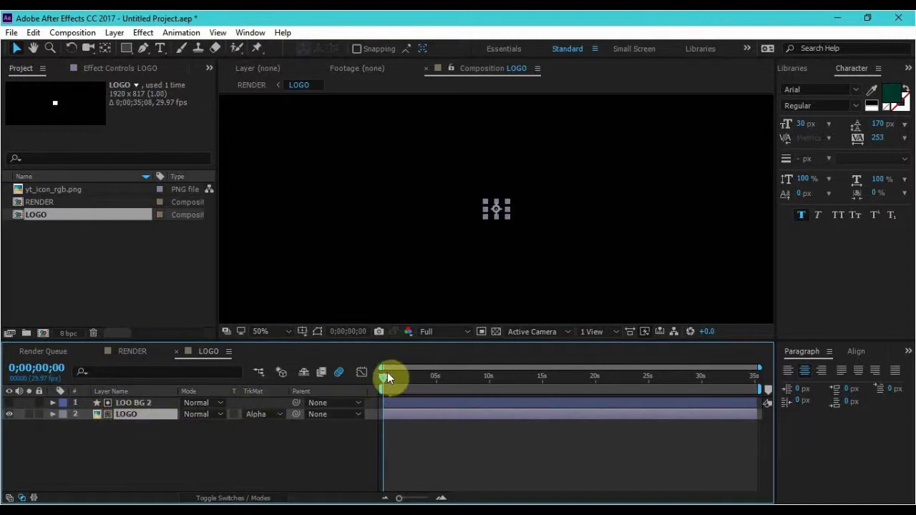
drag(387, 374, 393, 375)
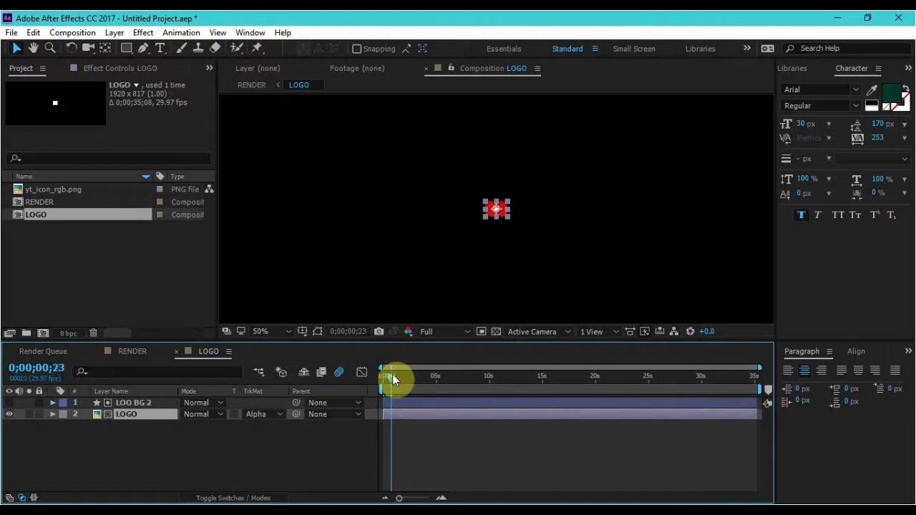
drag(392, 373, 399, 374)
key(Home)
- Remove all Scale and Rotation keyframes from the LOO BG 2 layer, keeping scale 85% and rotation 0°
click(133, 402)
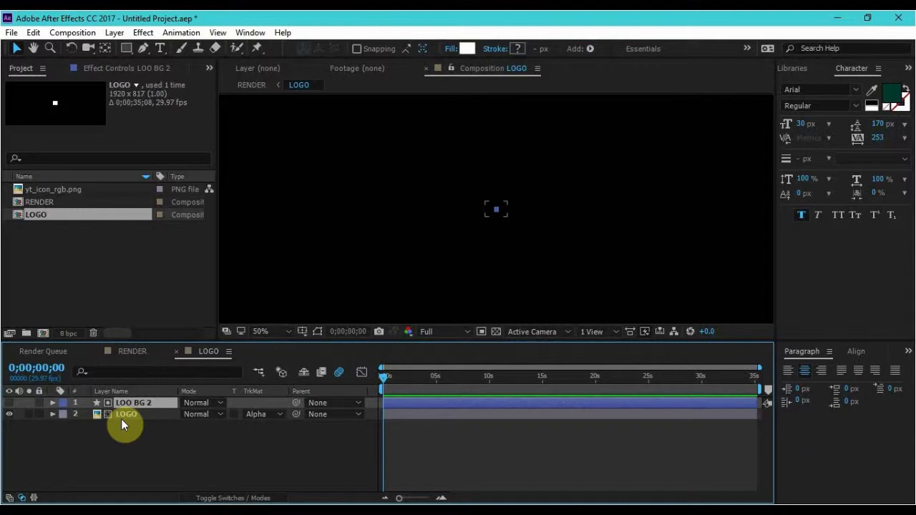
key(u)
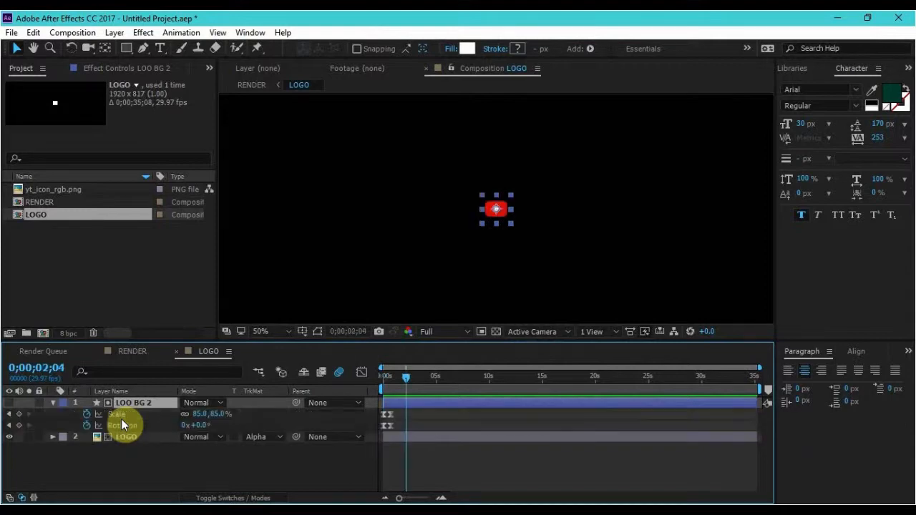
drag(396, 409, 370, 436)
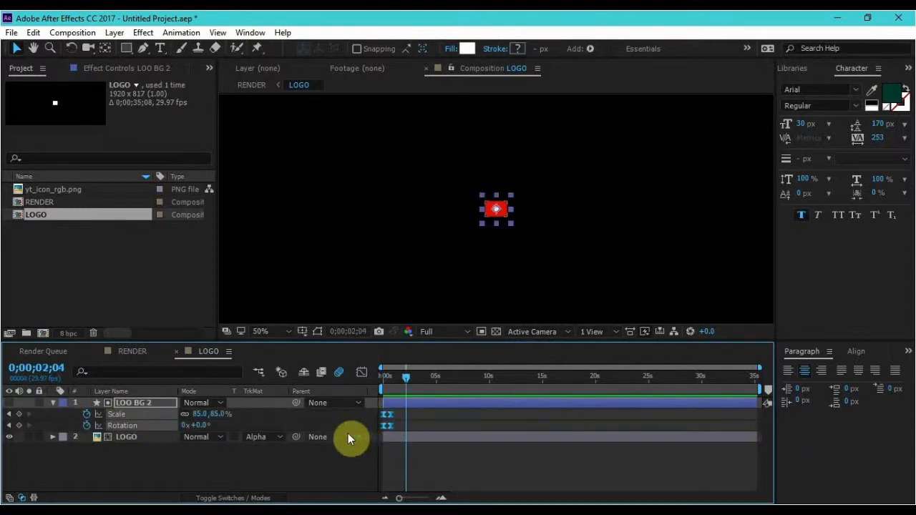
click(87, 413)
click(87, 425)
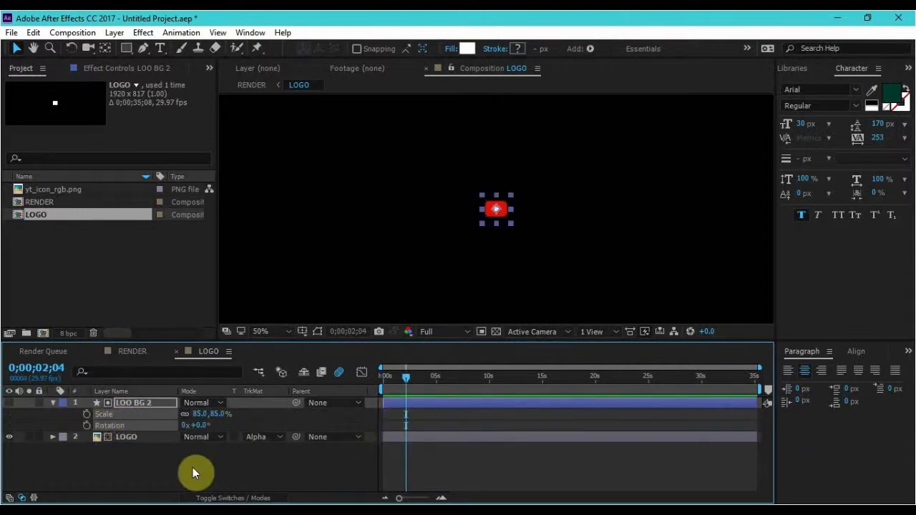
click(193, 467)
drag(405, 378, 370, 380)
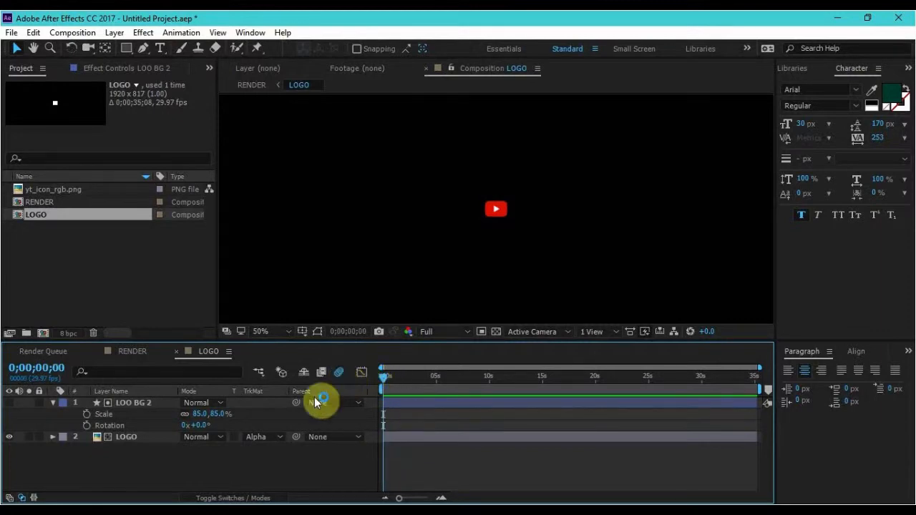
click(94, 414)
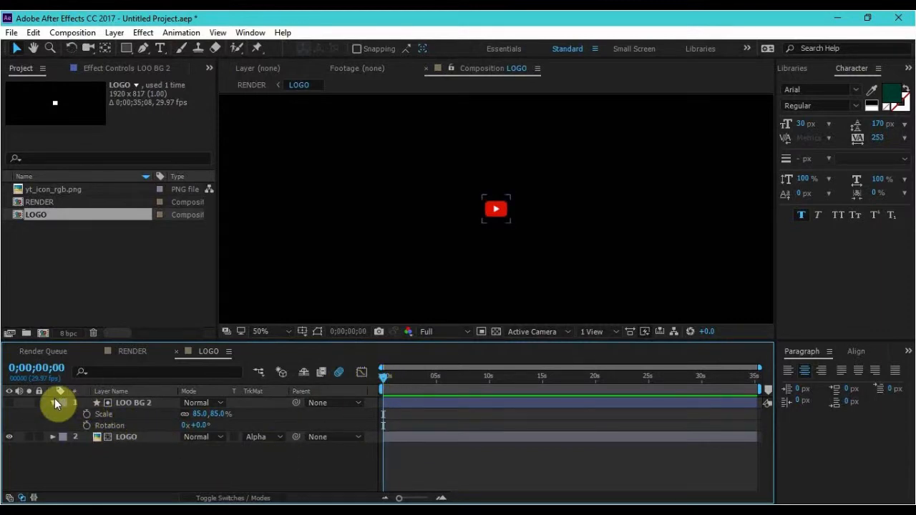
click(53, 402)
- Add Position keyframes to the LOGO image layer at 0;00;00;00 and 0;00;00;20
click(123, 415)
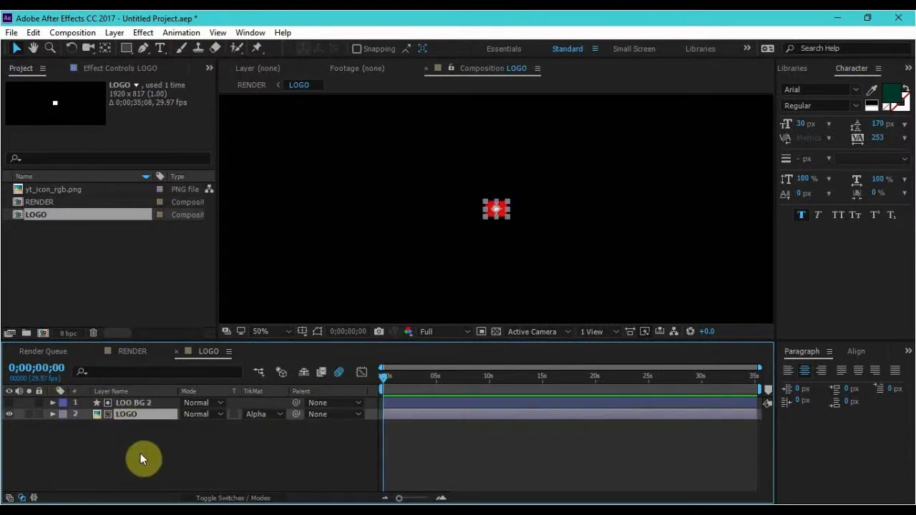
key(p)
click(87, 425)
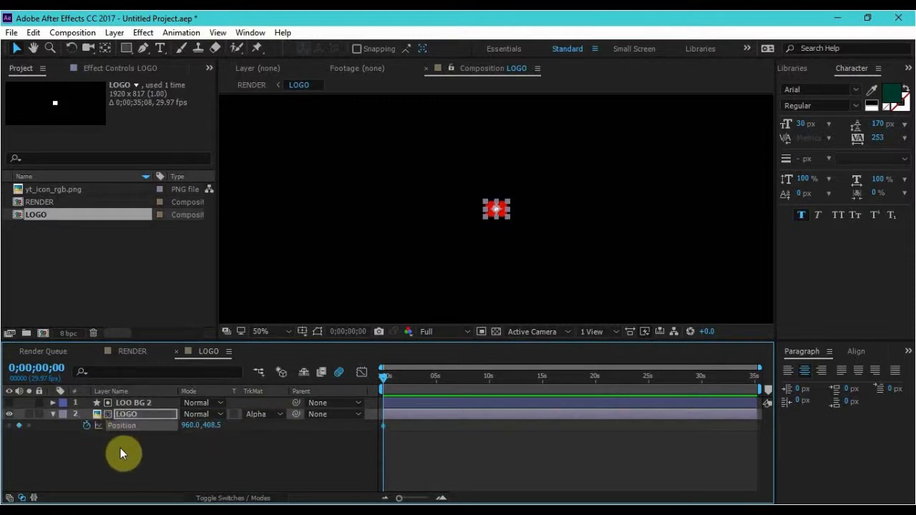
key(shift+Page_Down)
key(shift+Page_Down)
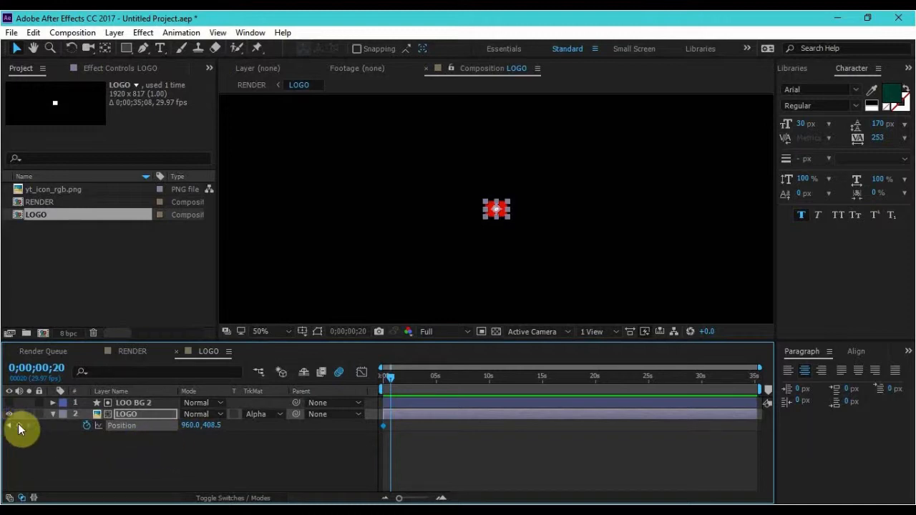
click(18, 425)
- Set the LOGO layer's first Position keyframe to 960.0, 525.5 and scrub through its upward movement
key(Home)
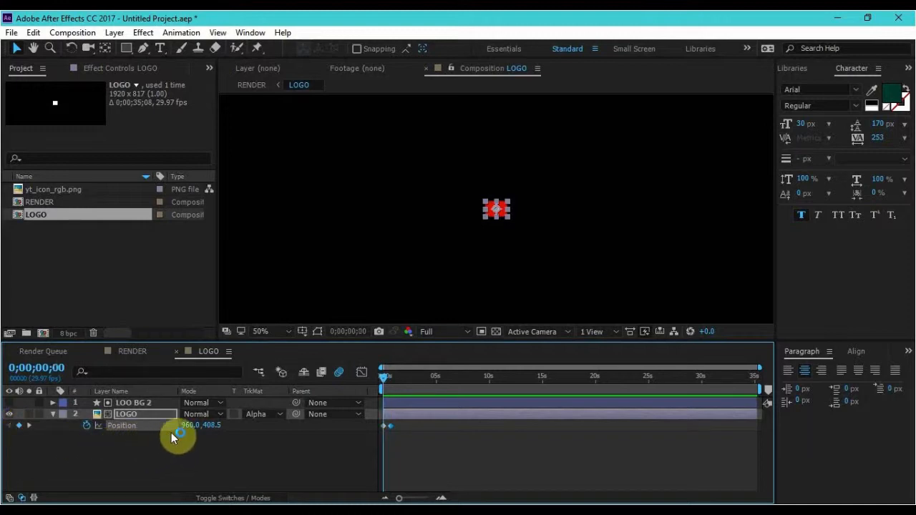
drag(214, 425, 292, 425)
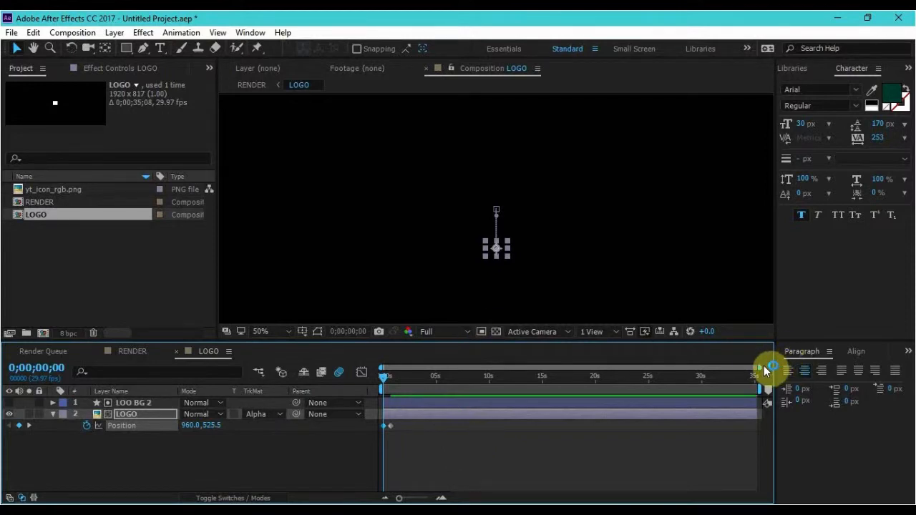
drag(763, 366, 447, 364)
drag(383, 373, 430, 375)
click(312, 444)
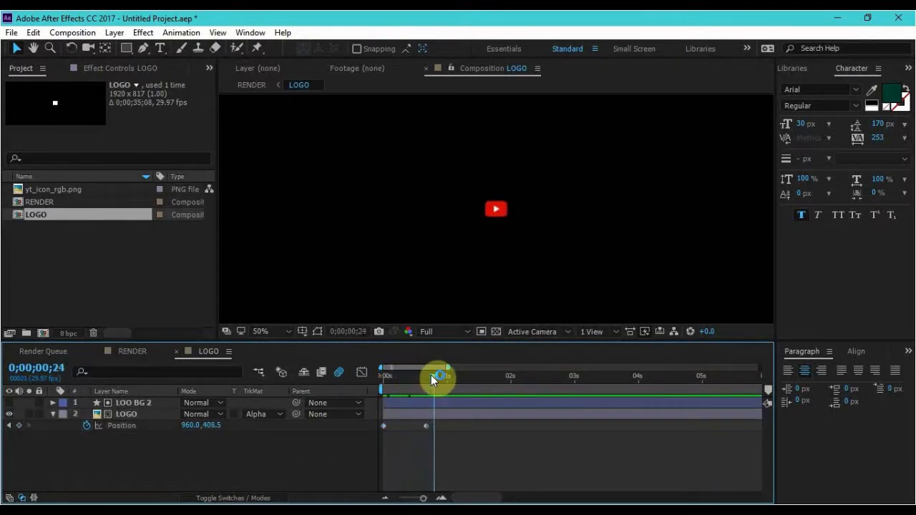
- Apply Easy Ease to both Position keyframes of the LOGO image layer
click(243, 498)
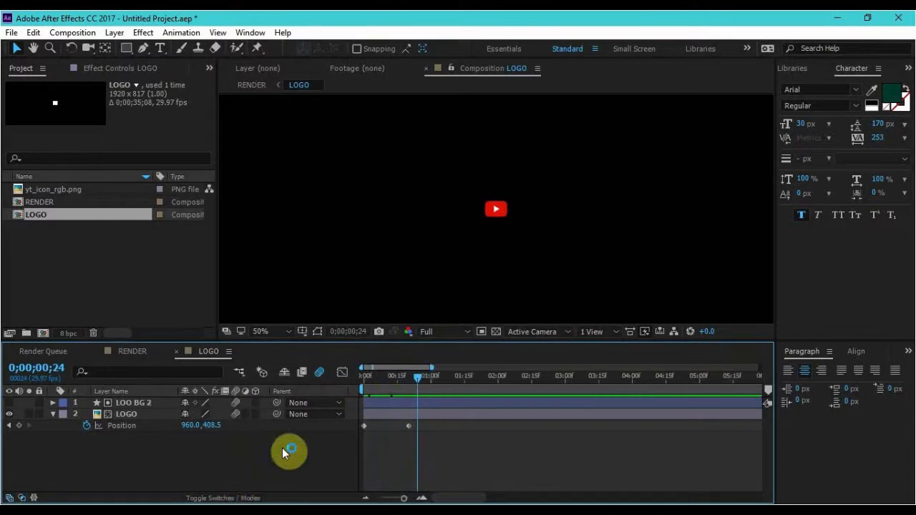
mouse_move(397, 374)
mouse_down()
mouse_move(414, 374)
mouse_move(389, 373)
mouse_up()
click(442, 428)
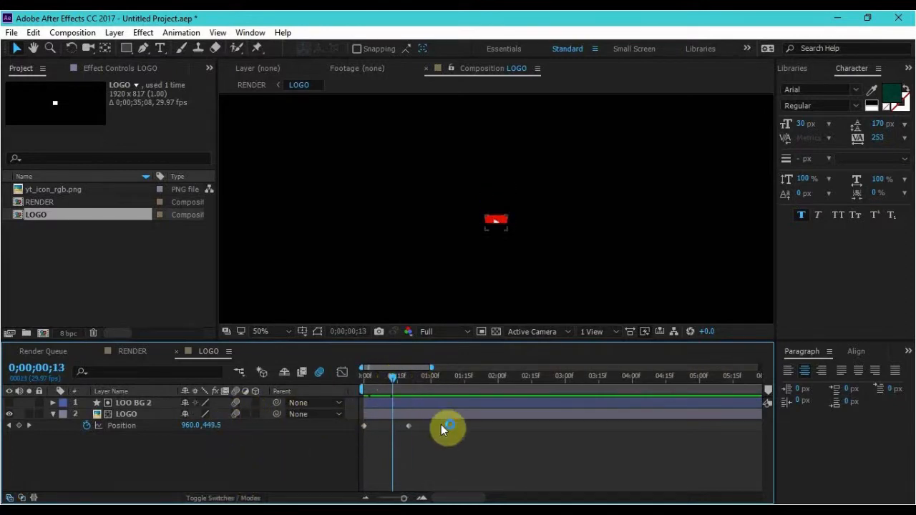
drag(430, 422, 346, 433)
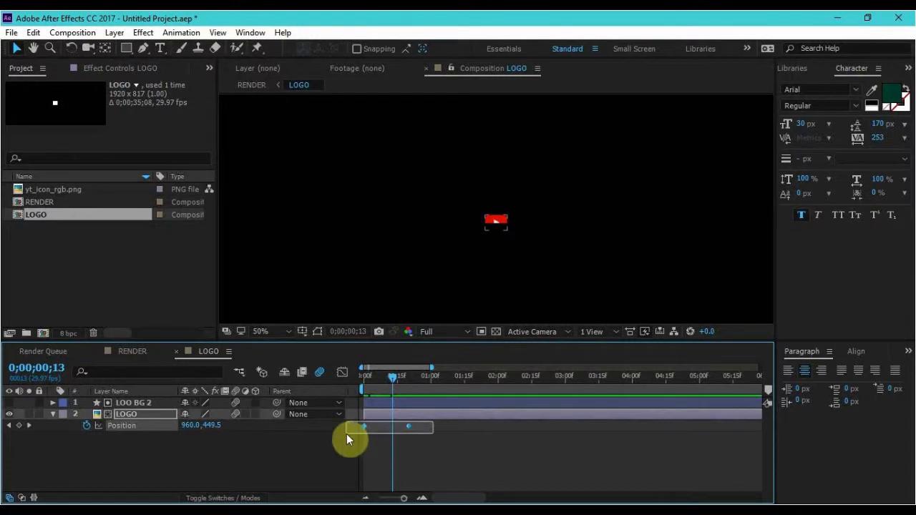
right_click(411, 427)
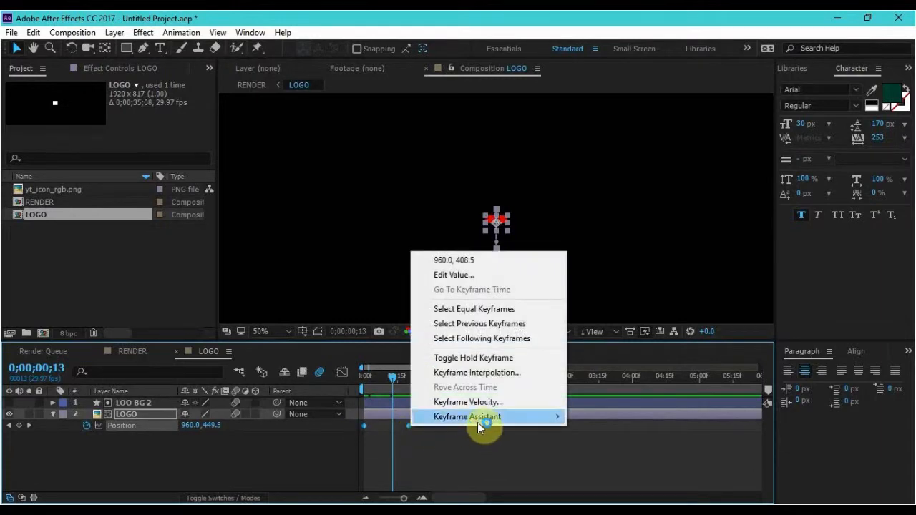
mouse_move(522, 419)
click(628, 329)
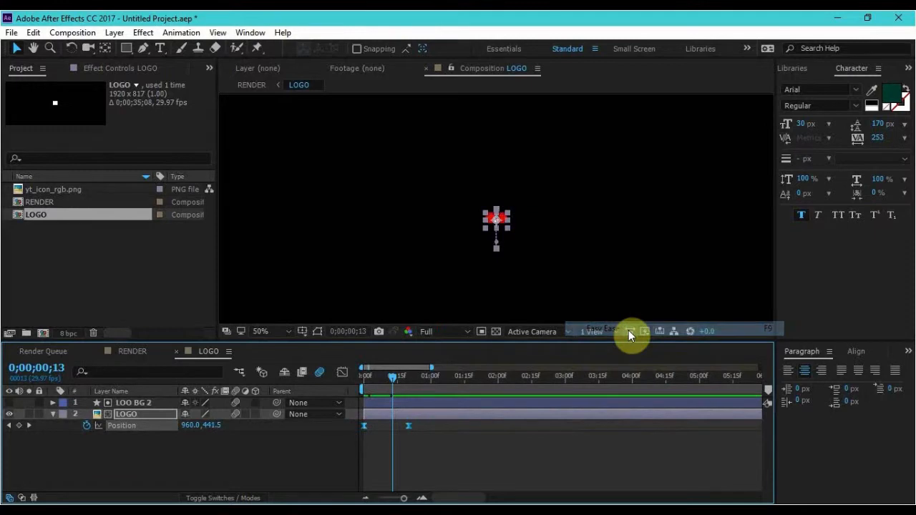
- Reshape the LOGO layer's Position speed curve to start fast and slow down gradually toward frame 20, and preview the motion
click(341, 375)
drag(433, 368, 379, 367)
click(365, 469)
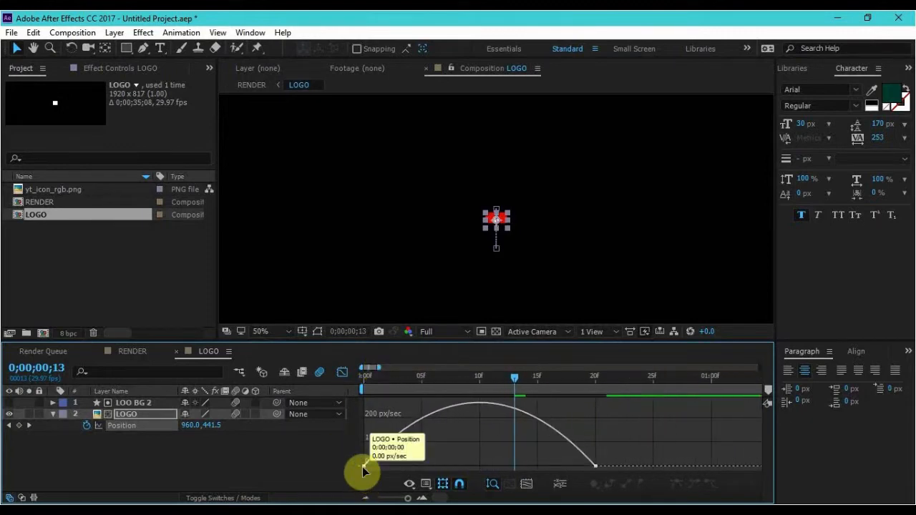
drag(403, 468, 366, 465)
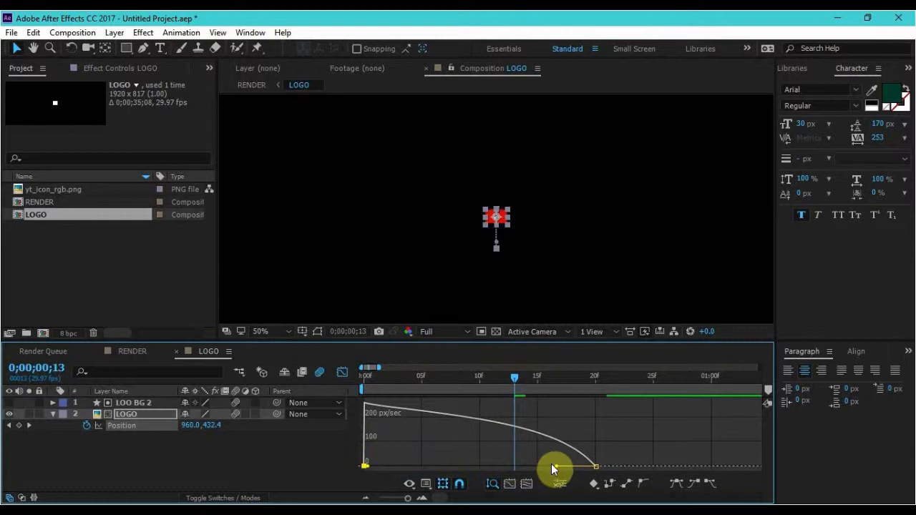
drag(550, 465, 512, 470)
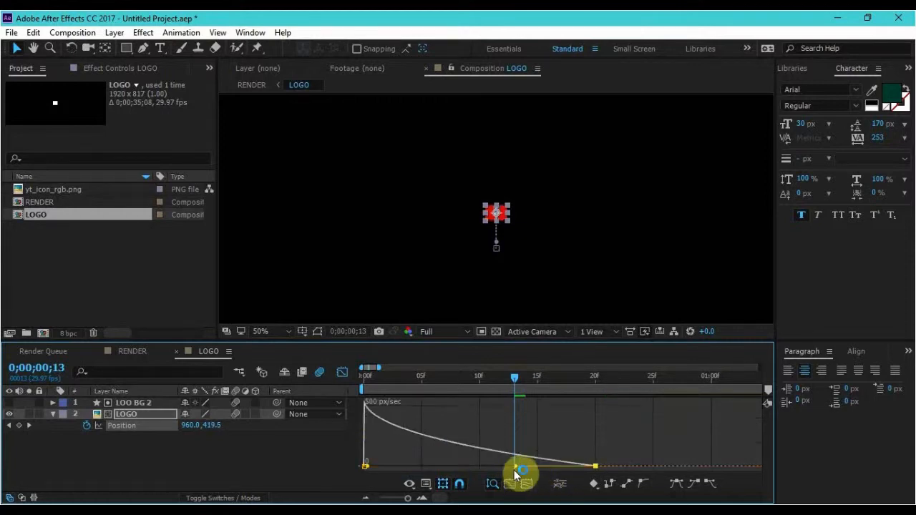
drag(403, 382, 372, 381)
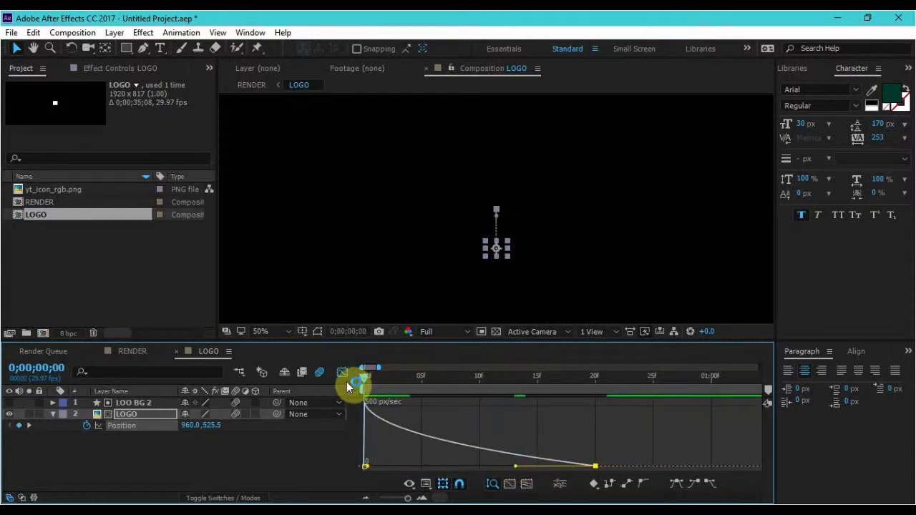
key(space)
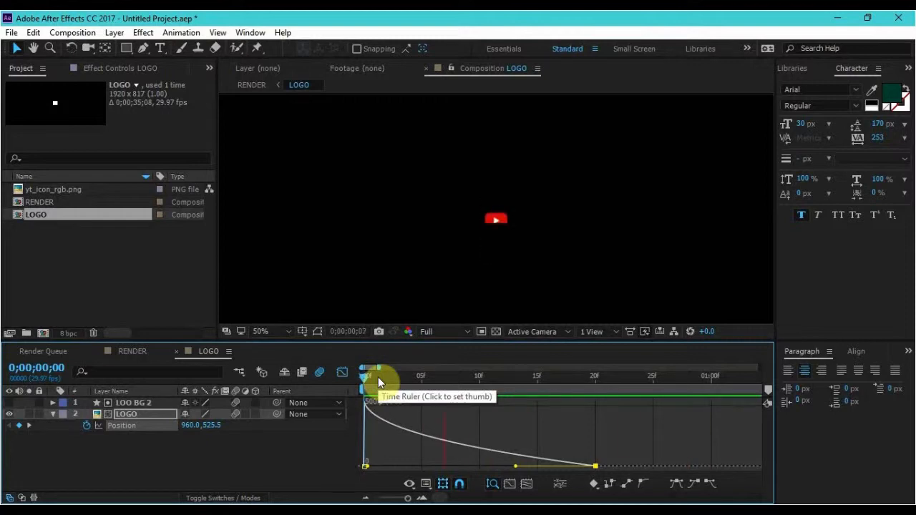
drag(379, 373, 574, 372)
click(240, 467)
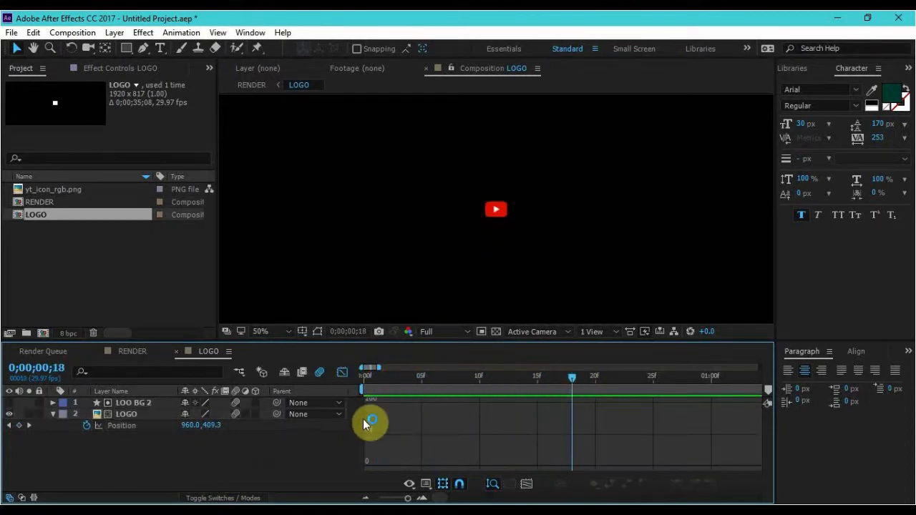
click(347, 373)
- In the RENDER composition, make the LOGO layer start at 0;00;00;20, aligned with the last LOO BG keyframes
click(127, 353)
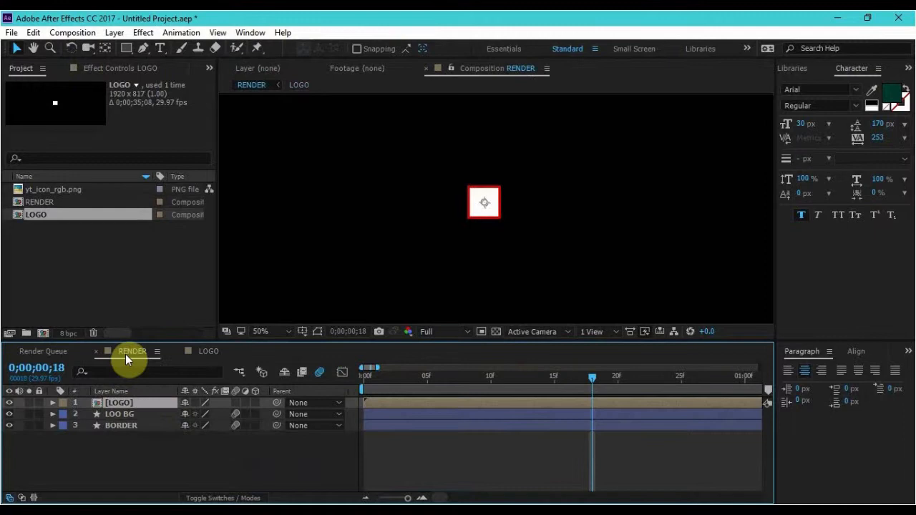
drag(442, 375, 620, 367)
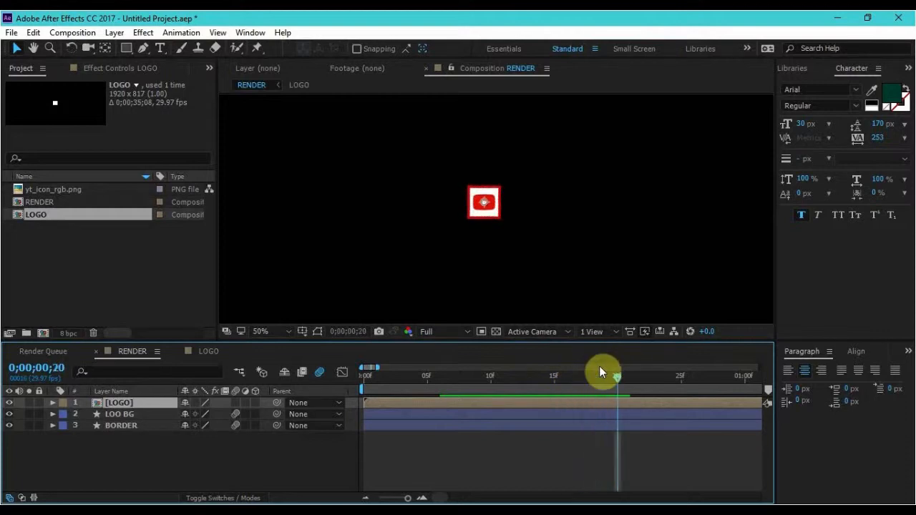
click(150, 414)
key(u)
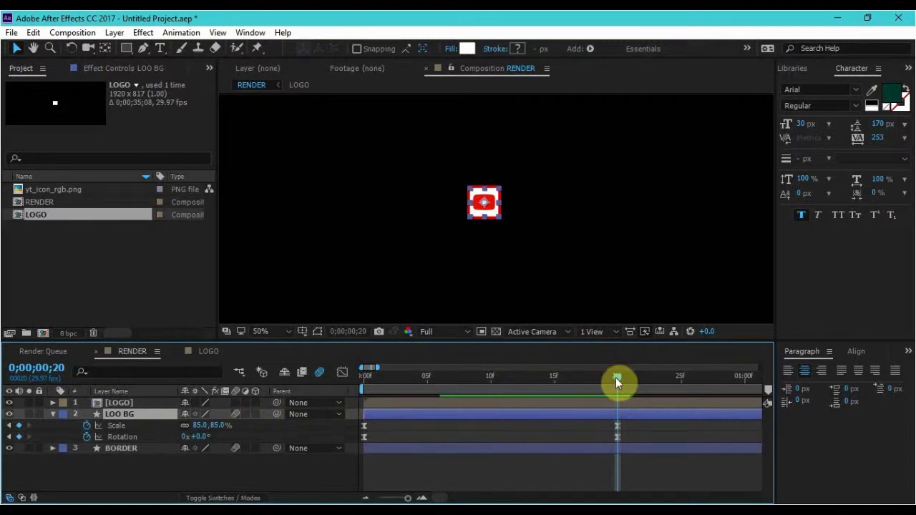
drag(615, 377, 620, 376)
click(637, 402)
key(alt+bracketleft)
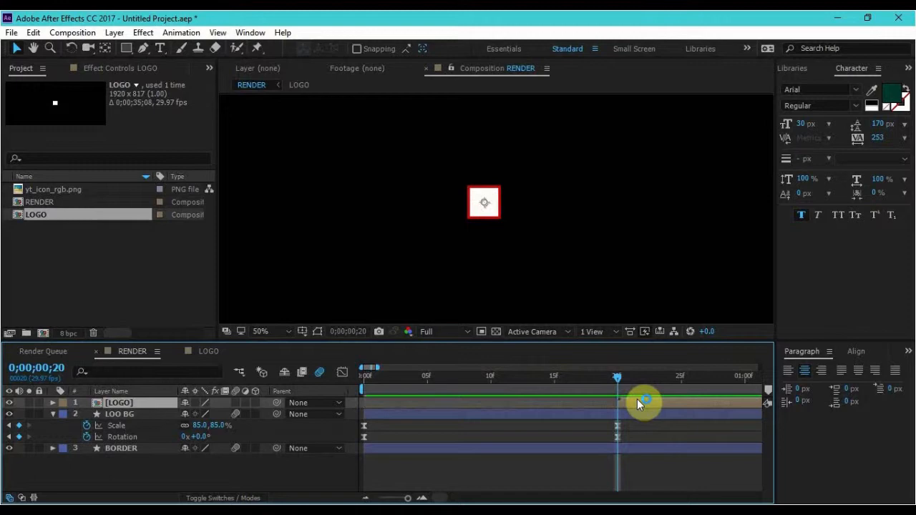
- Collapse the LOO BG layer's properties and preview the RENDER animation from the start until the icon slides in
click(90, 460)
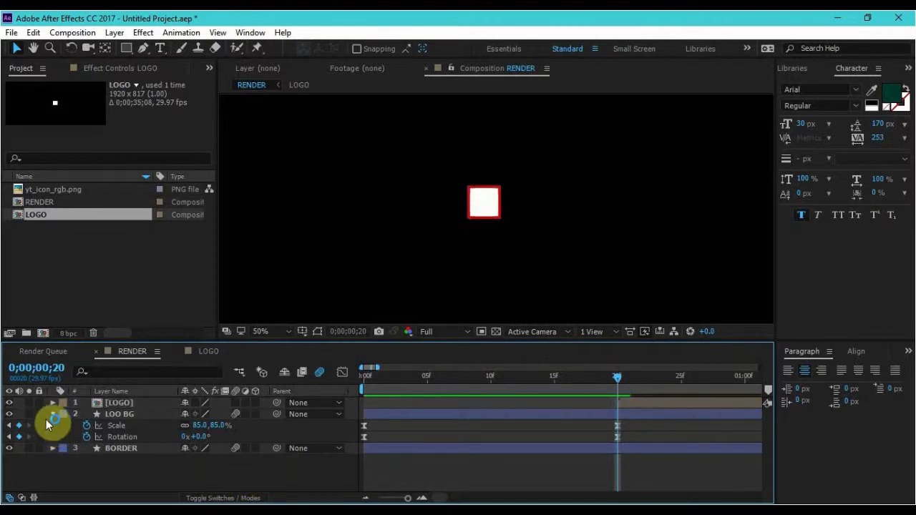
click(52, 414)
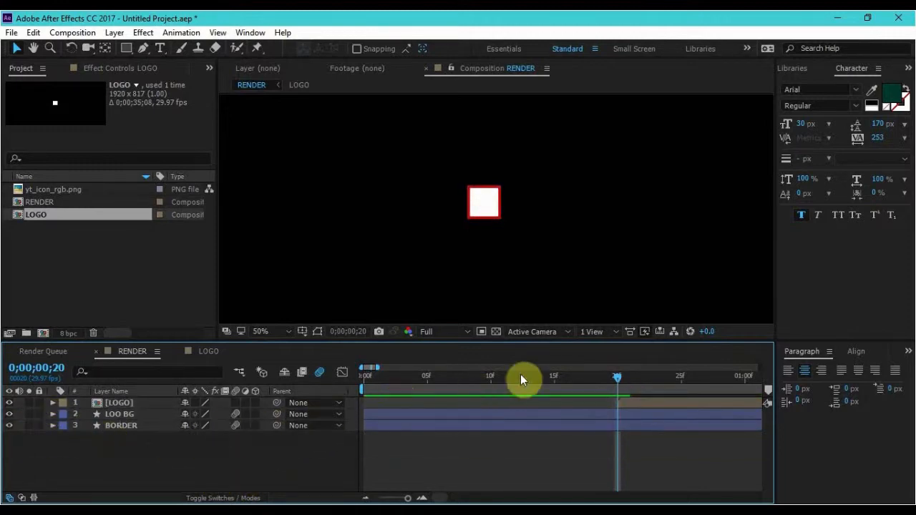
drag(613, 376, 377, 376)
key(space)
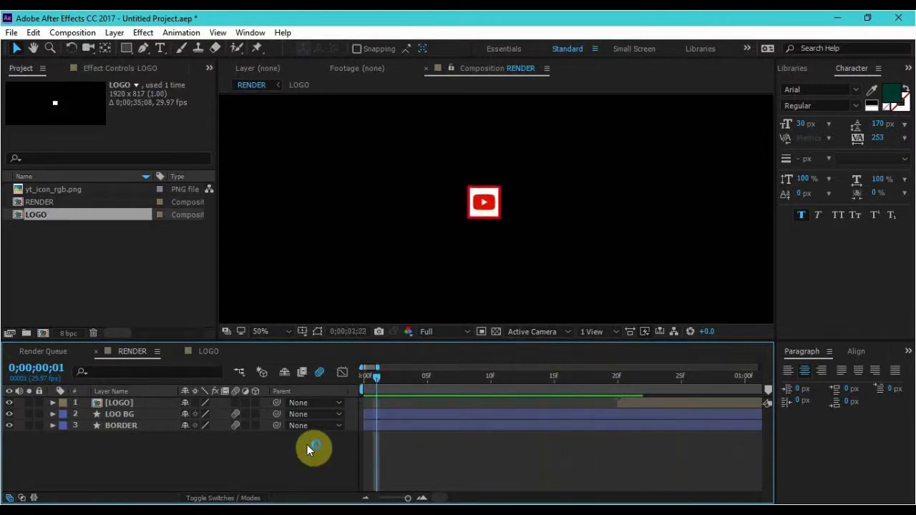
key(space)
drag(387, 387, 750, 371)
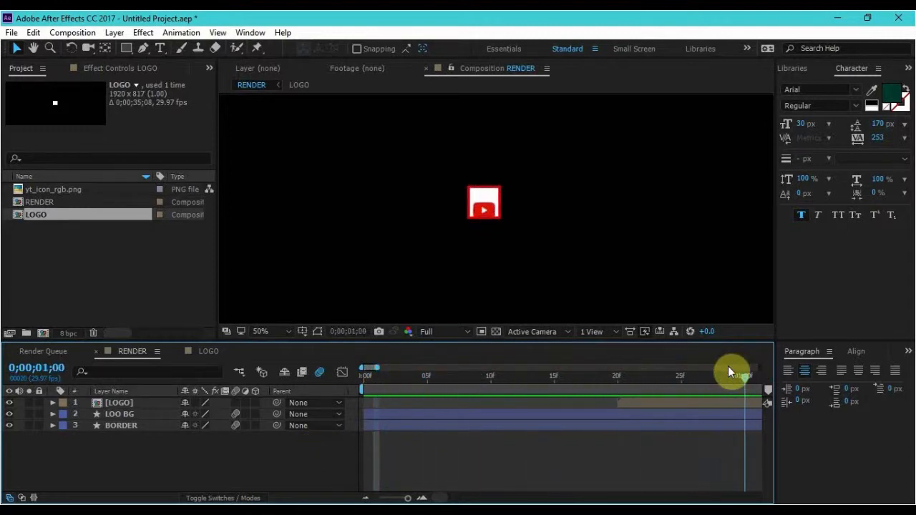
- At 0;00;01;13 in the RENDER composition, add a white Arial 30 px text layer reading "THE LEARNING HUB" near the logo
drag(375, 366, 405, 368)
drag(475, 379, 558, 367)
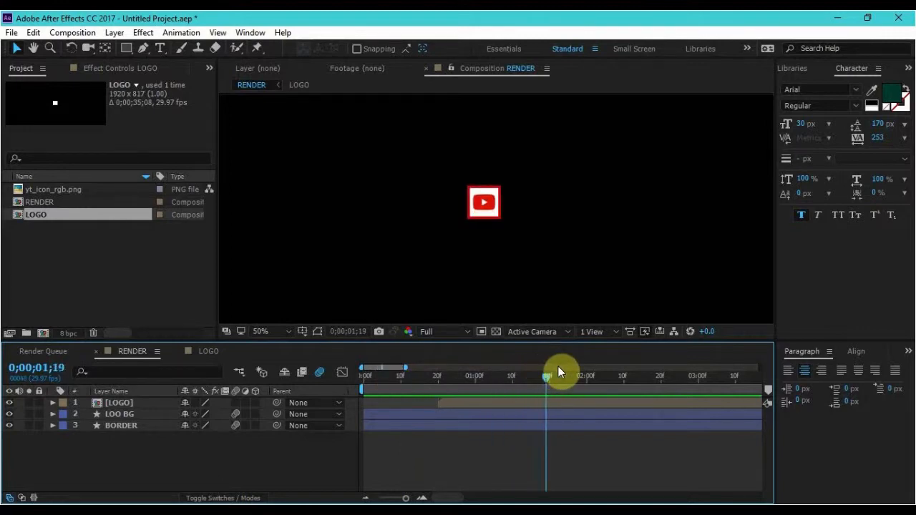
drag(557, 365, 523, 376)
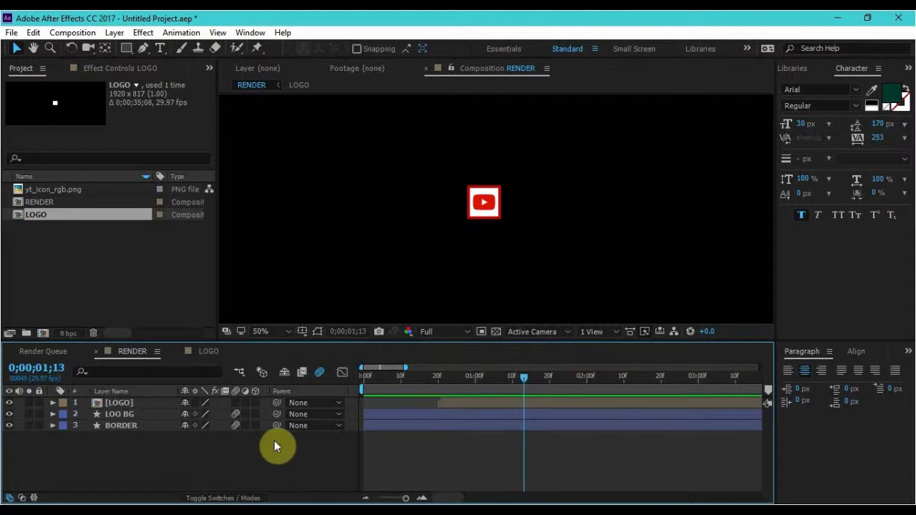
click(163, 48)
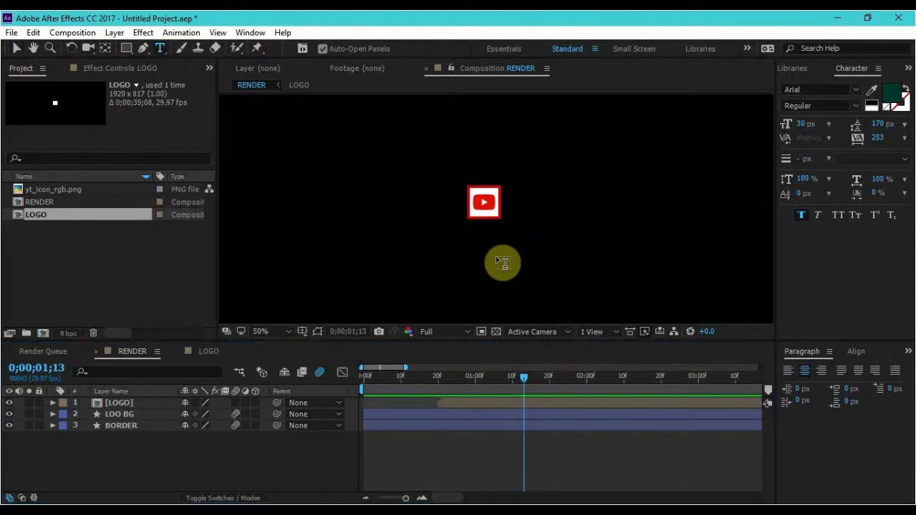
click(521, 199)
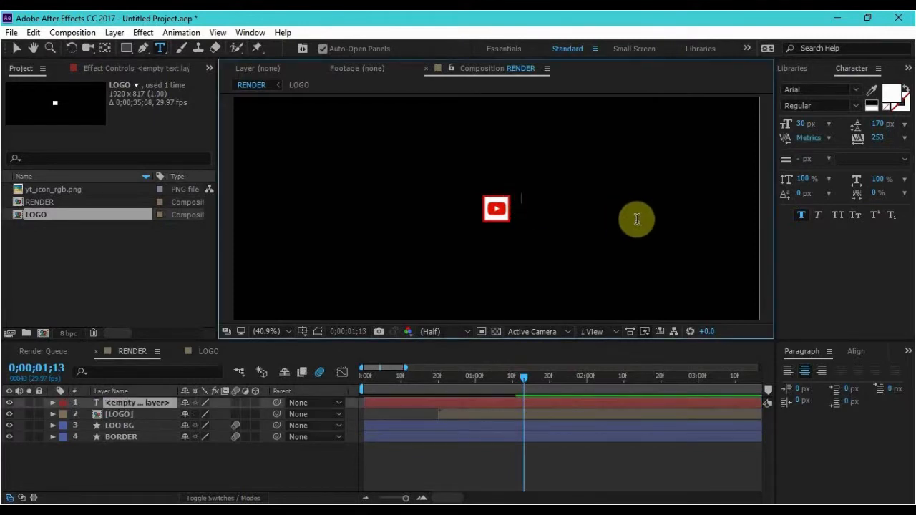
text(THE LEAR)
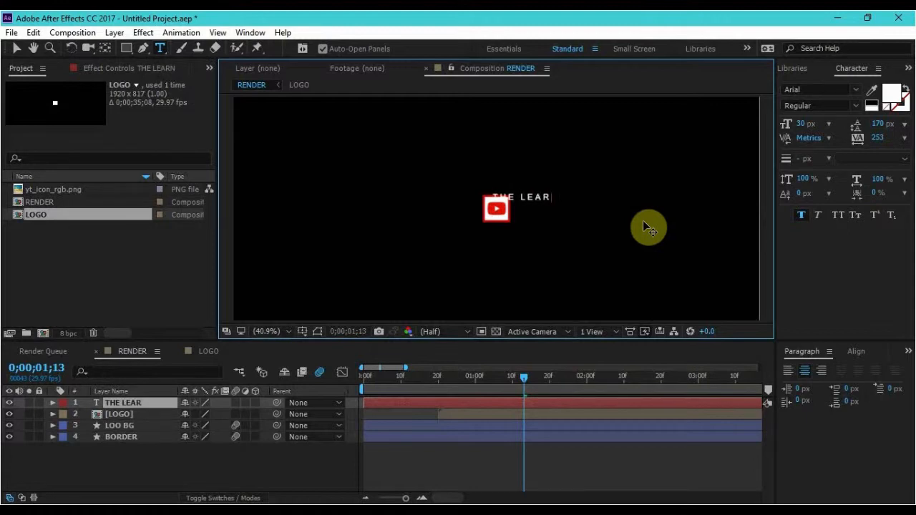
text(NING HUB)
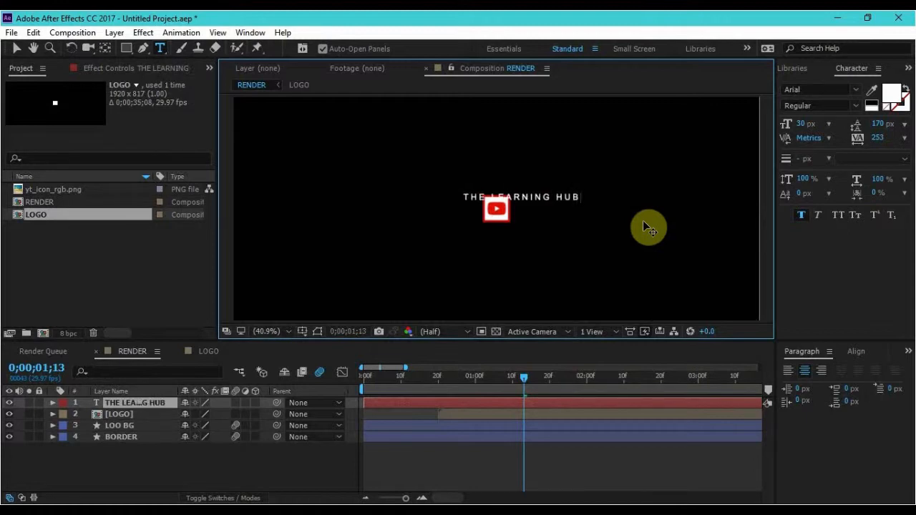
click(18, 48)
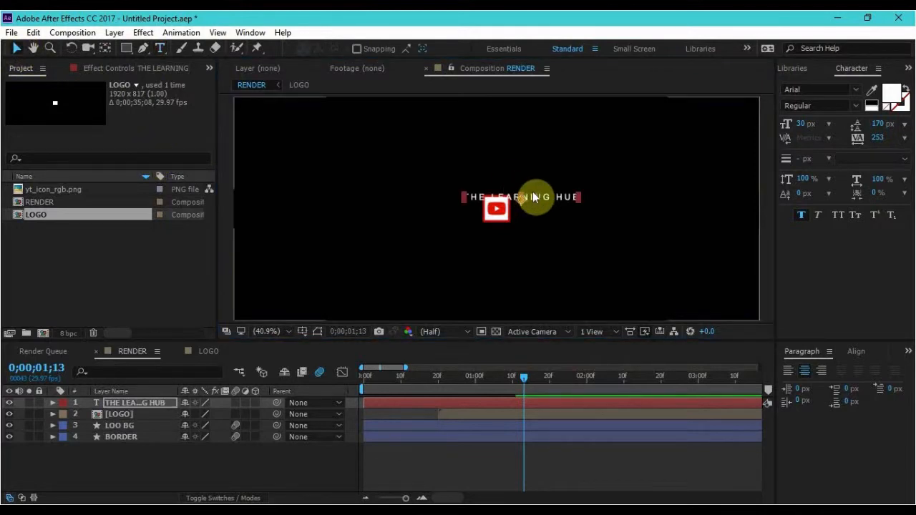
- Move the THE LEARNING HUB text just to the right of the logo square, level with its upper half
drag(533, 193, 582, 206)
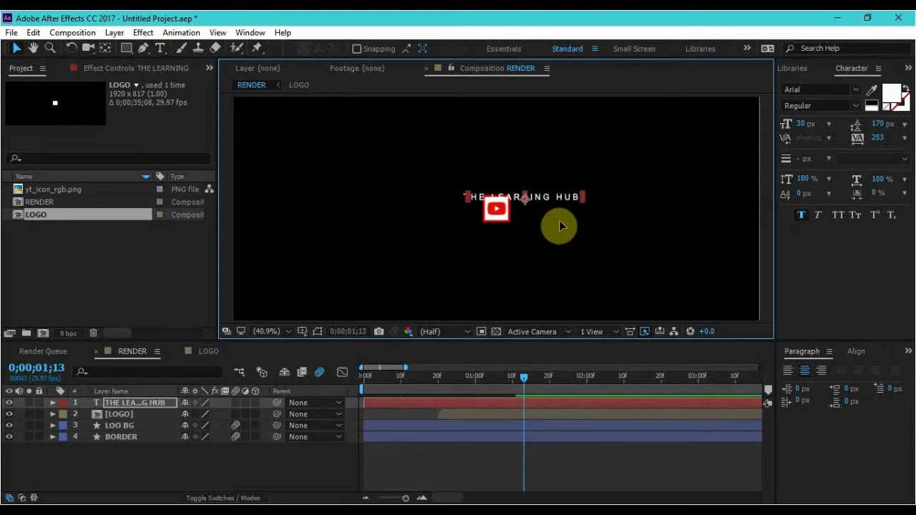
scroll(549, 226, up, 1)
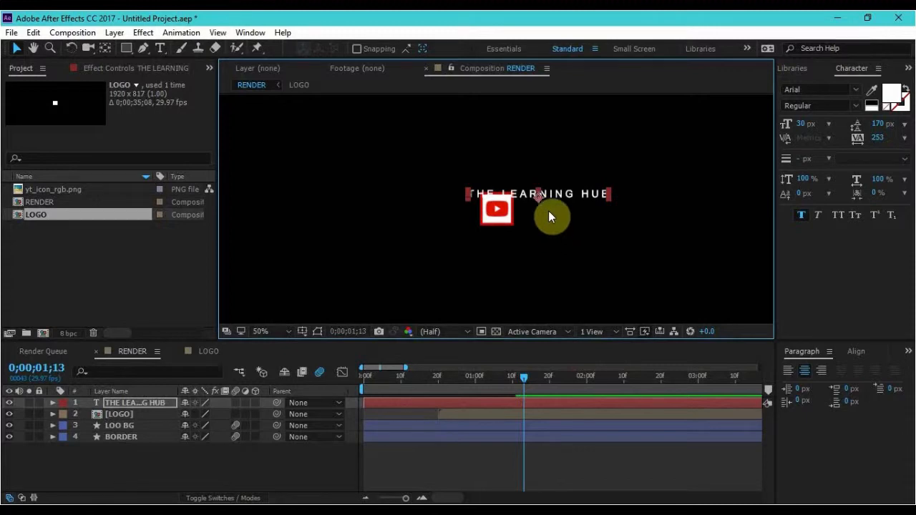
scroll(554, 210, up, 2)
drag(554, 206, 540, 194)
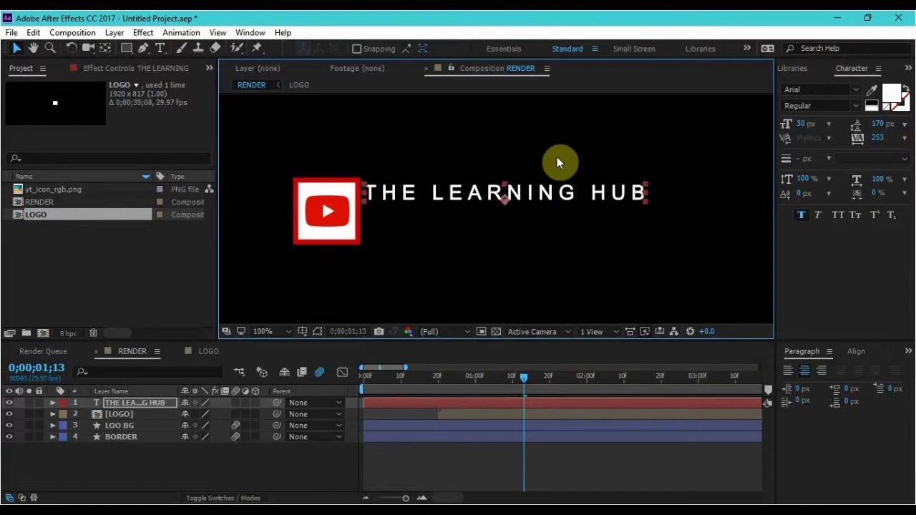
click(526, 178)
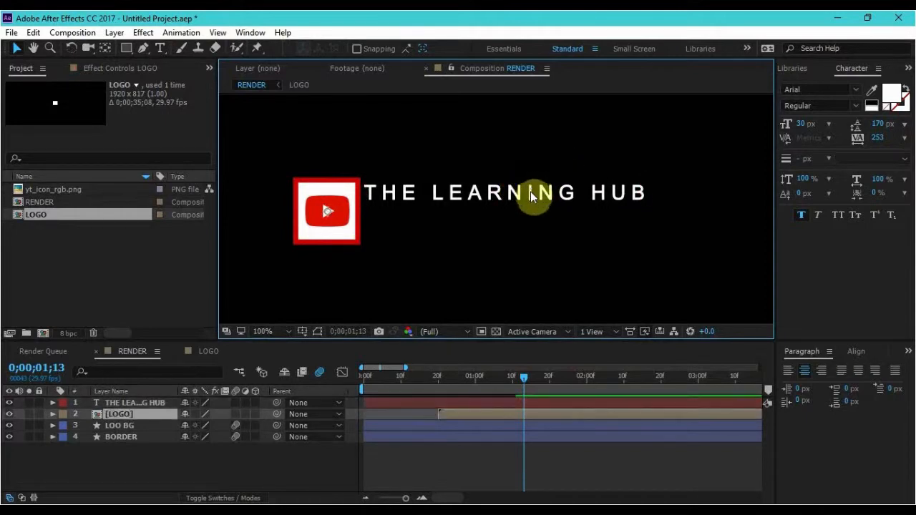
click(530, 195)
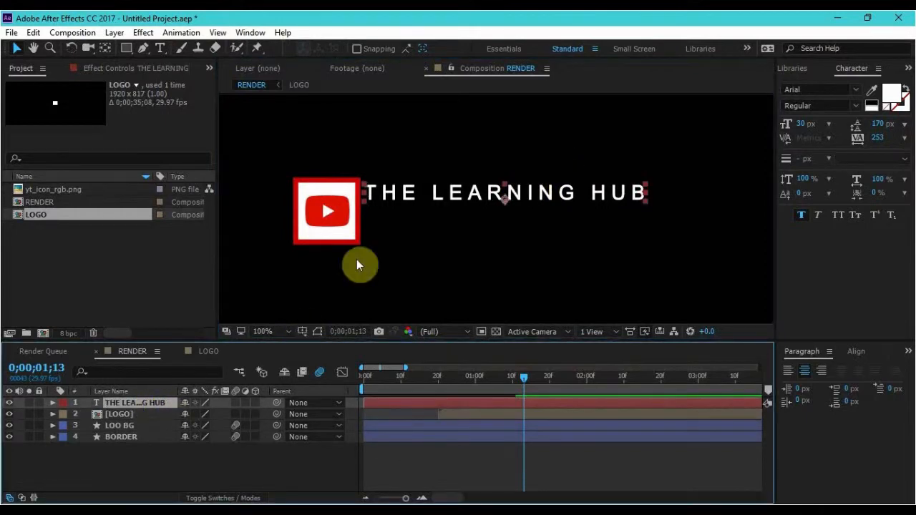
- Fine-tune the title's position beside the logo by nudging it slightly down and to the right
key(shift+Right)
key(shift+Down)
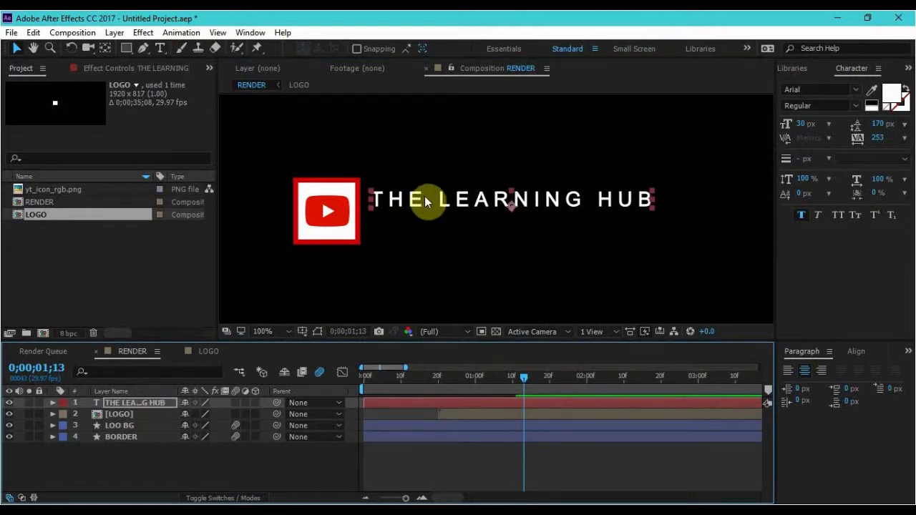
key(shift+Left)
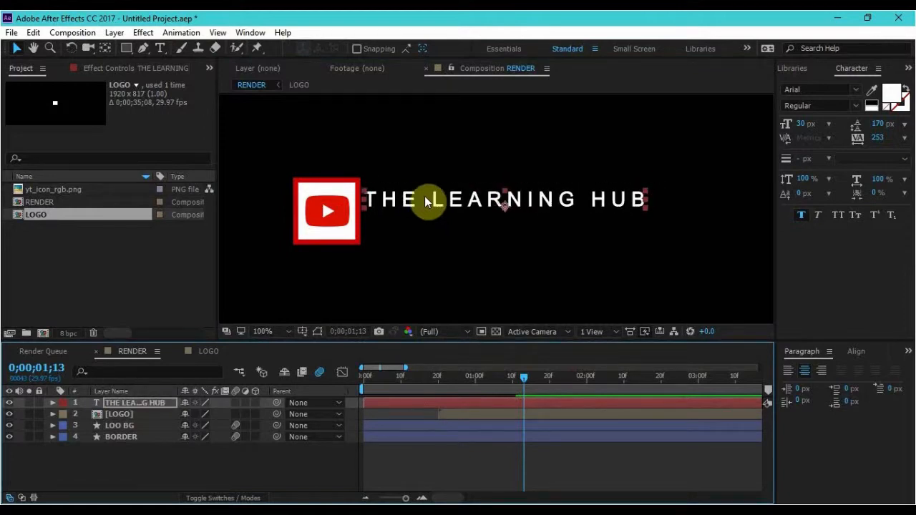
key(shift+Up)
key(Down)
key(Down)
key(Down)
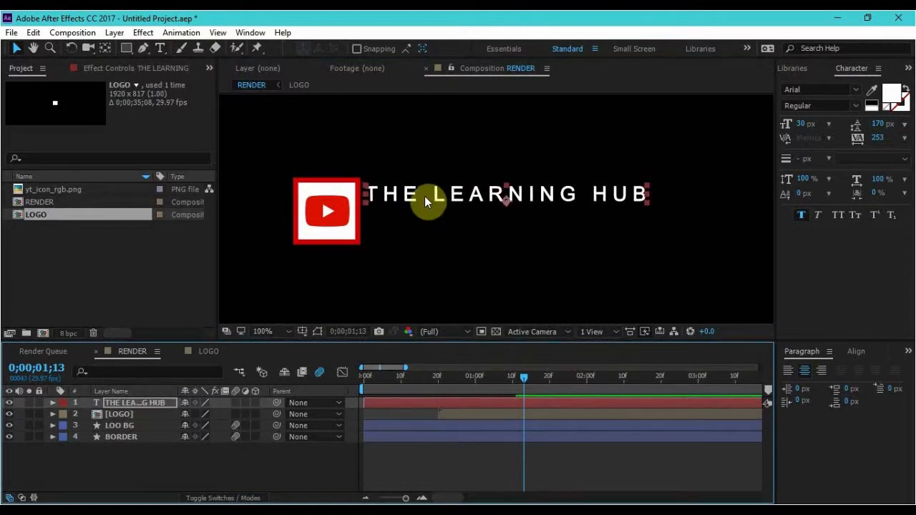
click(449, 281)
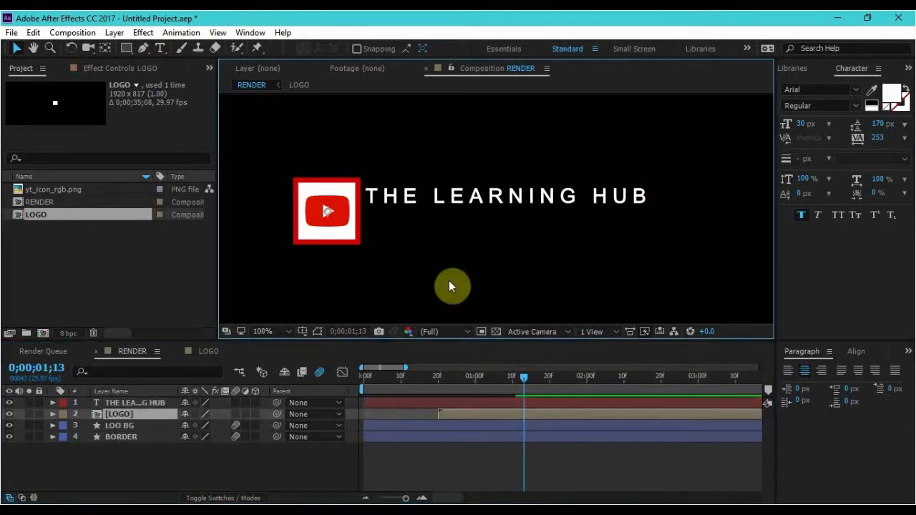
- Duplicate the THE LEARNING HUB text layer and shift the copy straight down to form a second line beneath the title
click(151, 402)
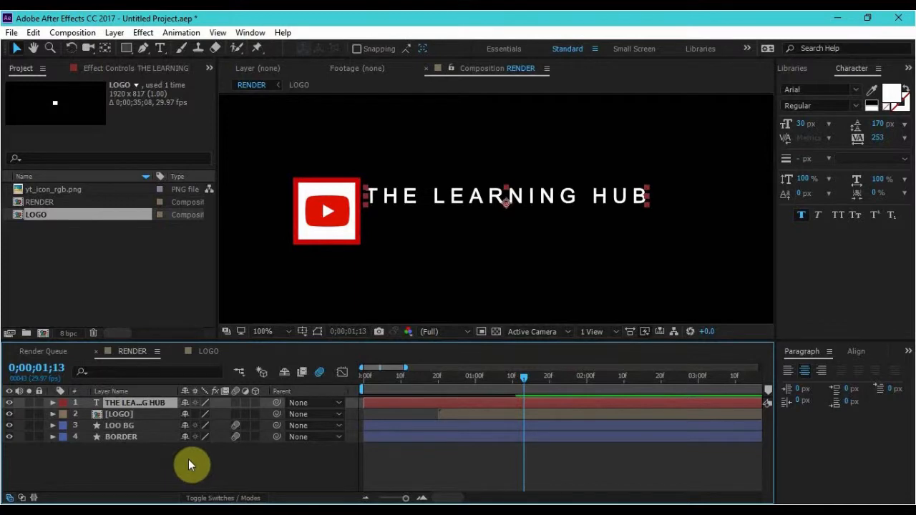
key(ctrl+d)
key(shift+Down)
key(shift+Down)
key(shift+Down)
key(shift+Down)
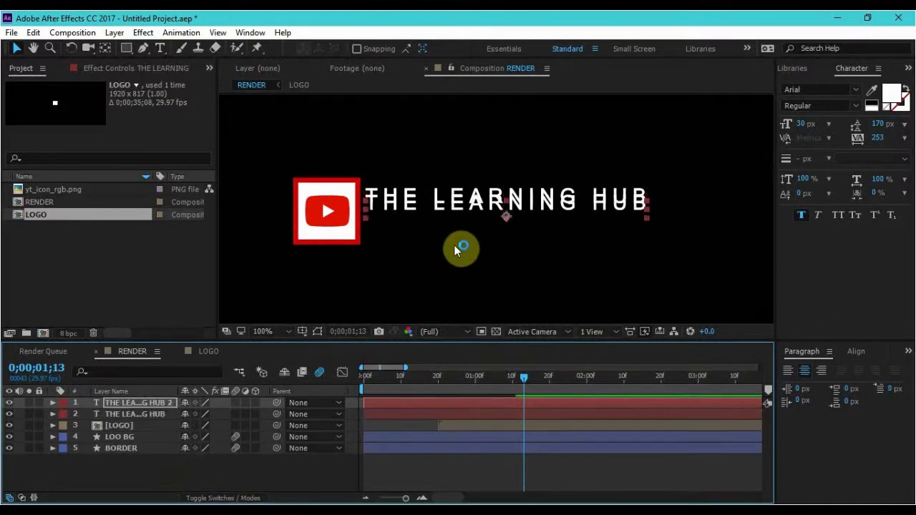
key(shift+Up)
key(shift+Up)
key(shift+Down)
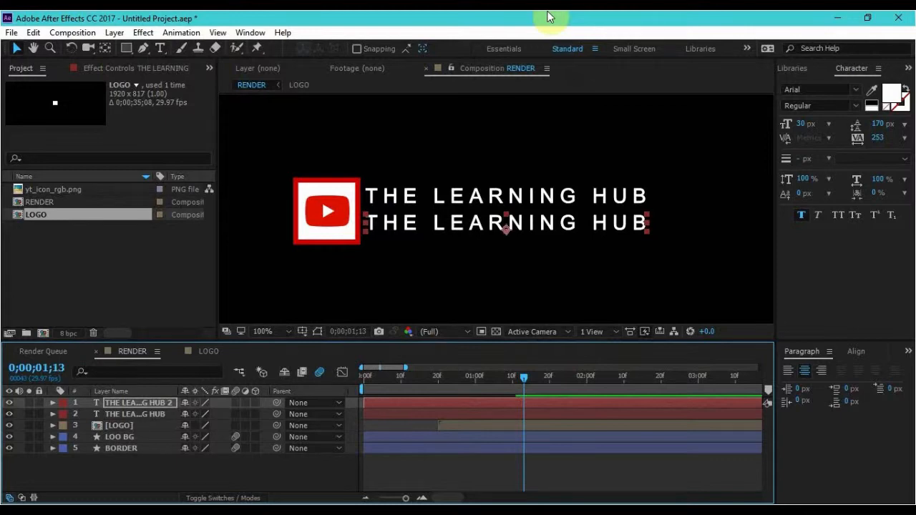
- Format the lower text copy at 15 px with left alignment and line it up with the title's left edge
click(517, 198)
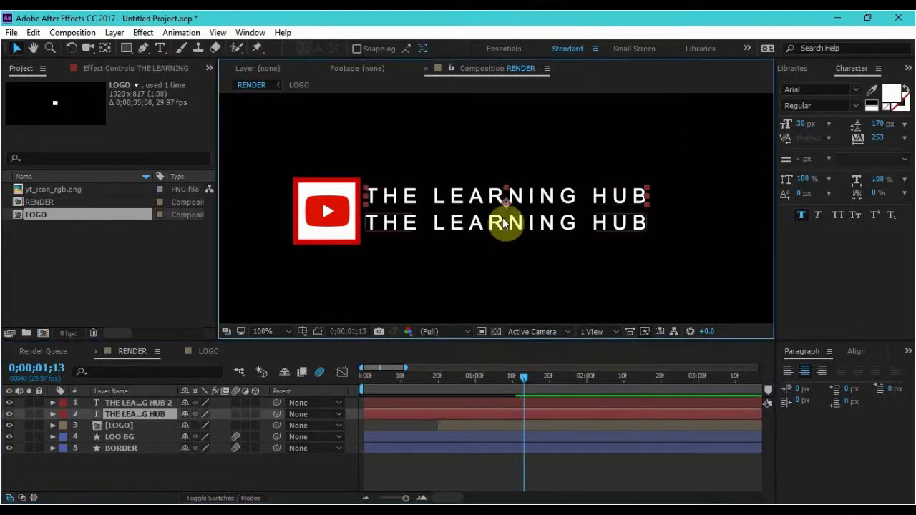
click(503, 220)
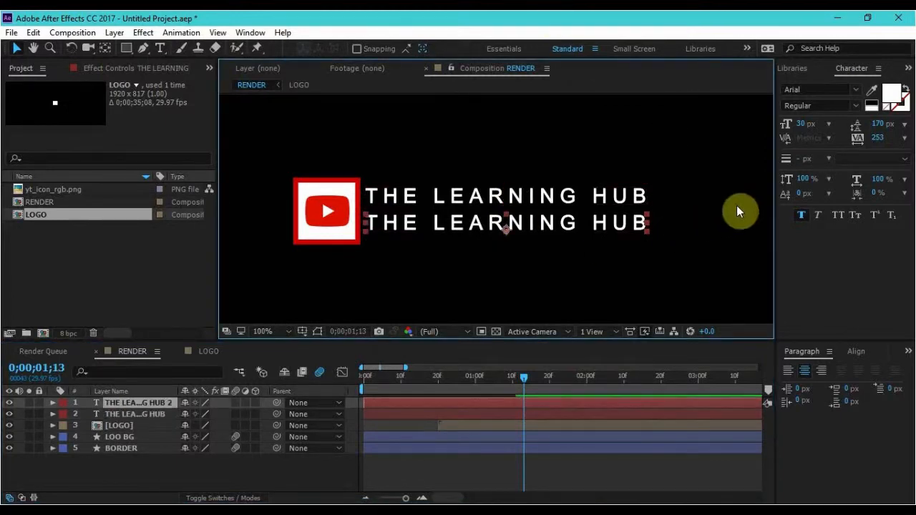
click(802, 125)
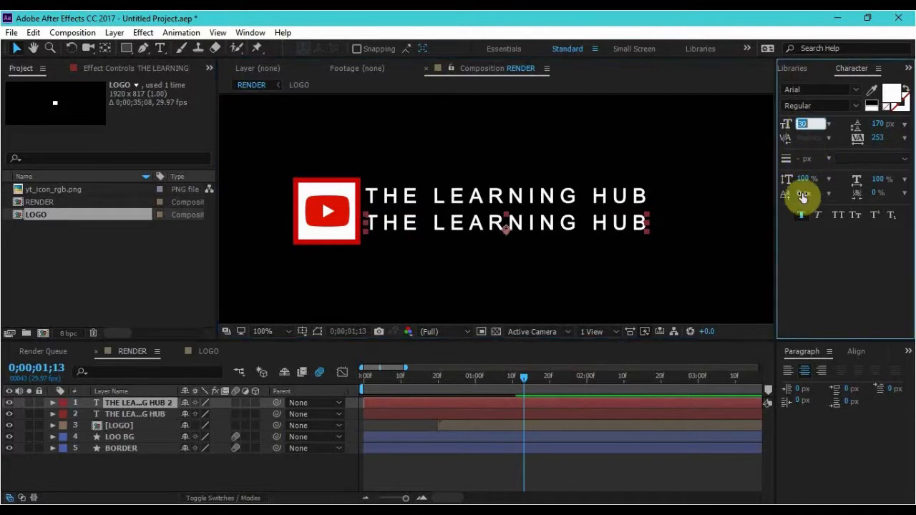
text(15)
key(Return)
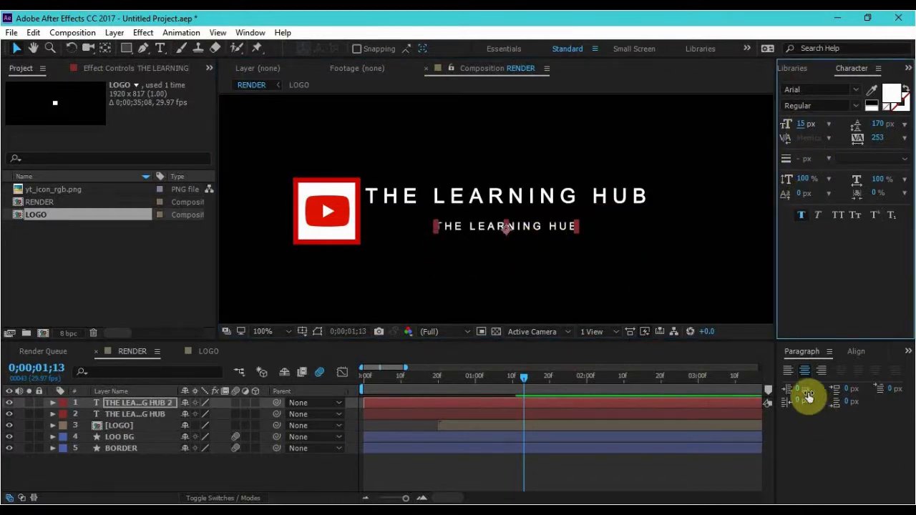
click(787, 370)
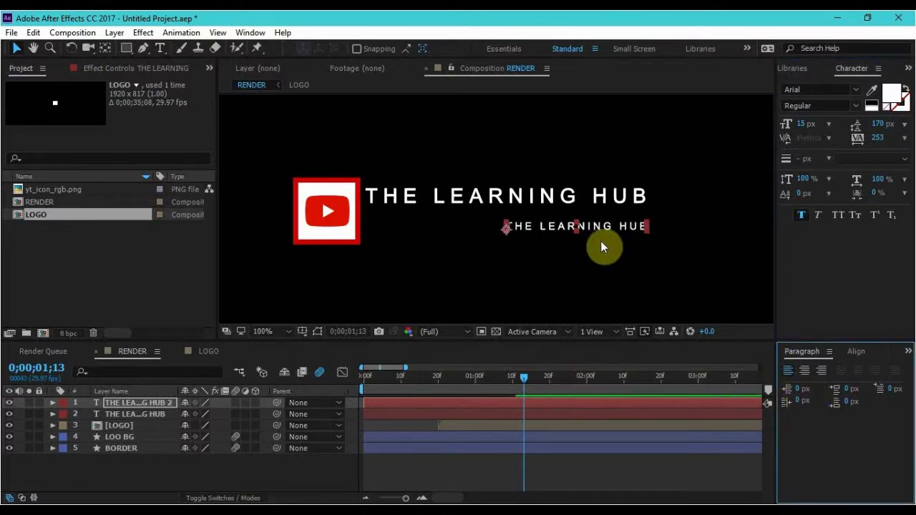
drag(600, 246, 455, 218)
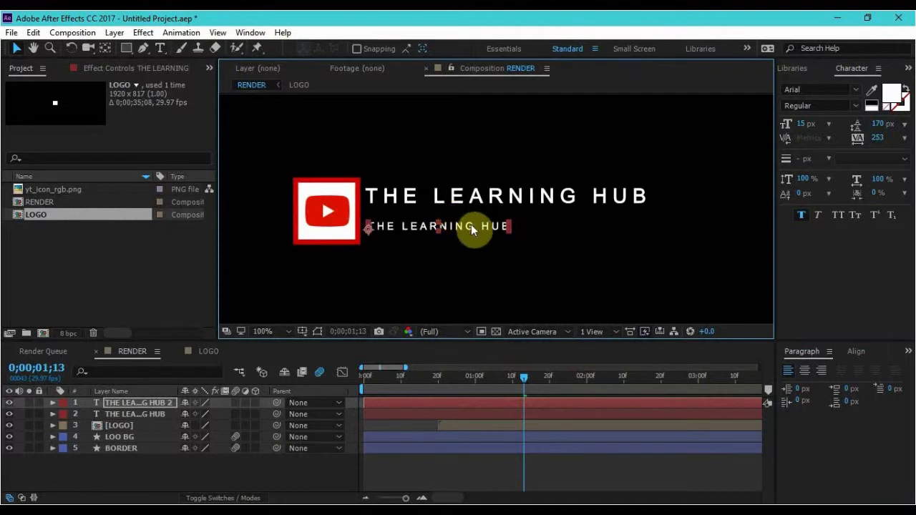
- Replace the lower line's text with "Learn whatever you want" and nudge it up closer to the title
double_click(473, 224)
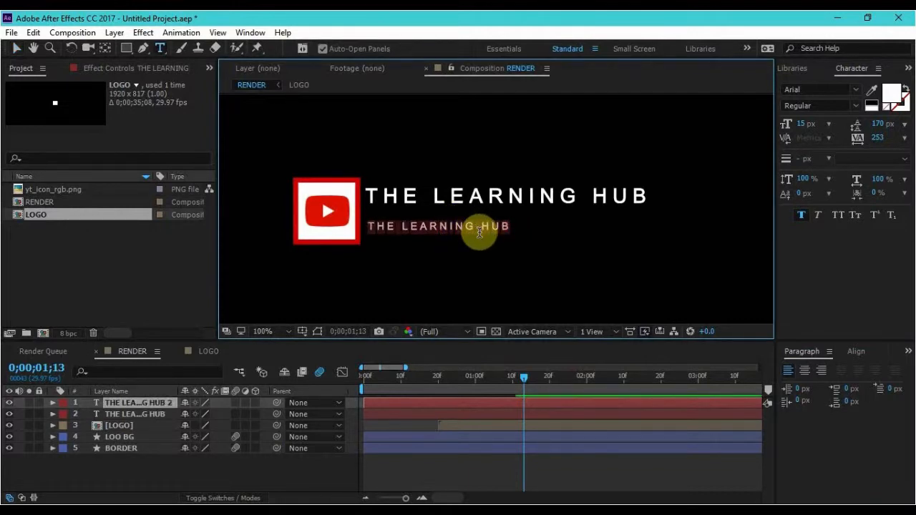
text(Le)
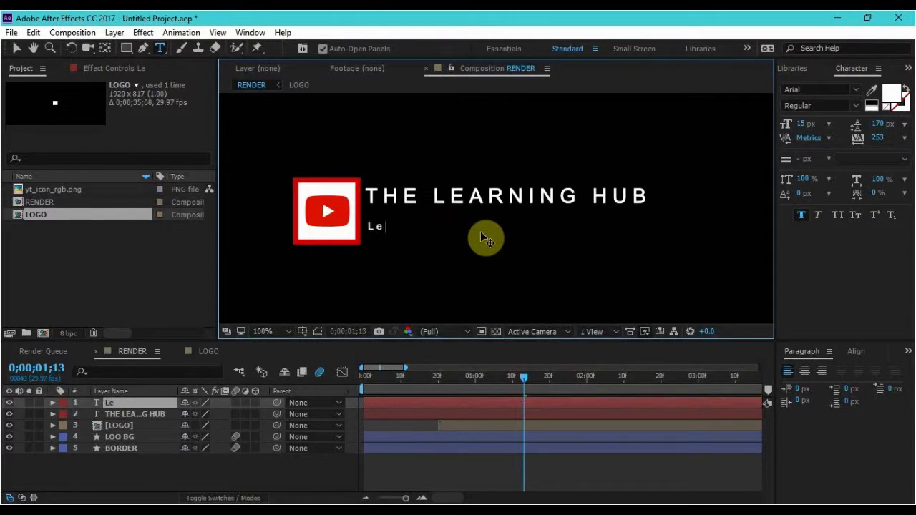
text(arn whatev)
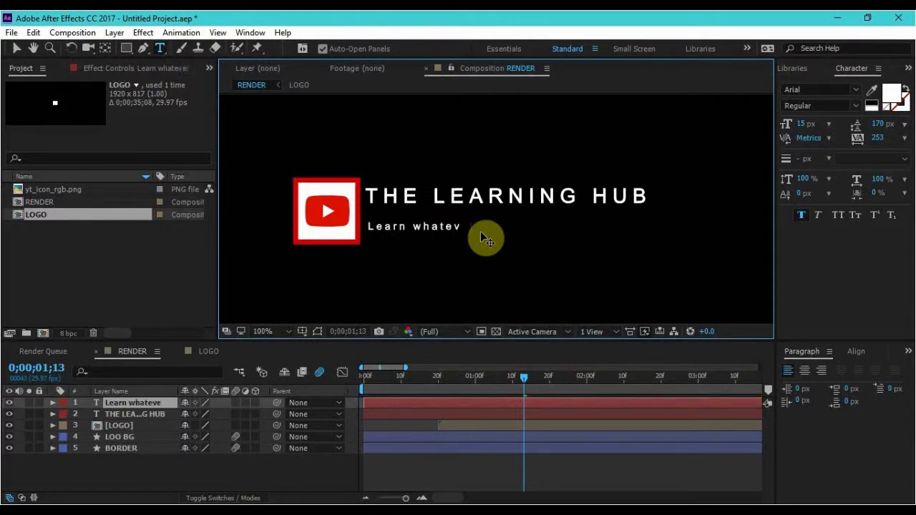
text(er you want)
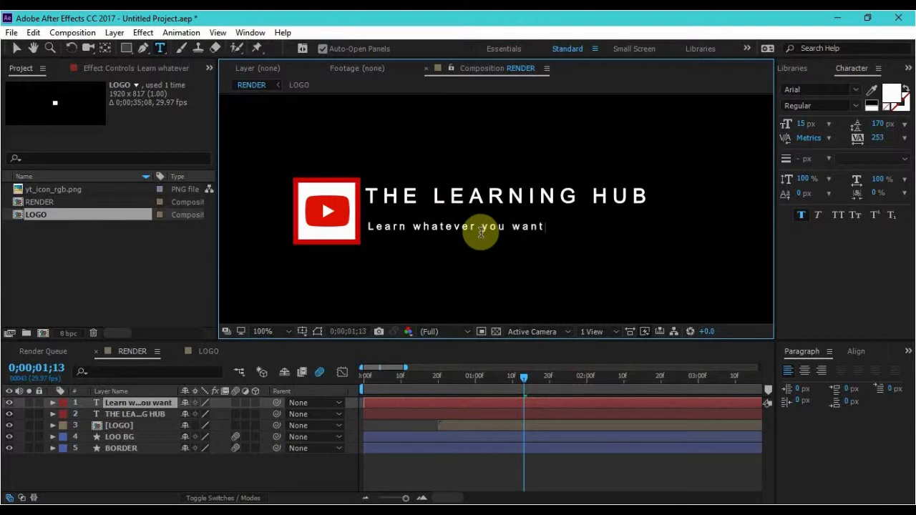
click(16, 48)
click(478, 242)
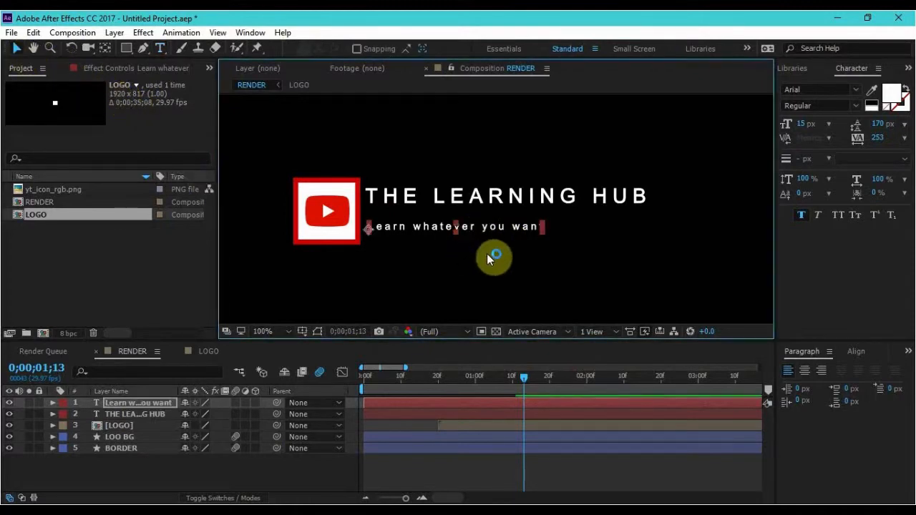
key(shift+Up)
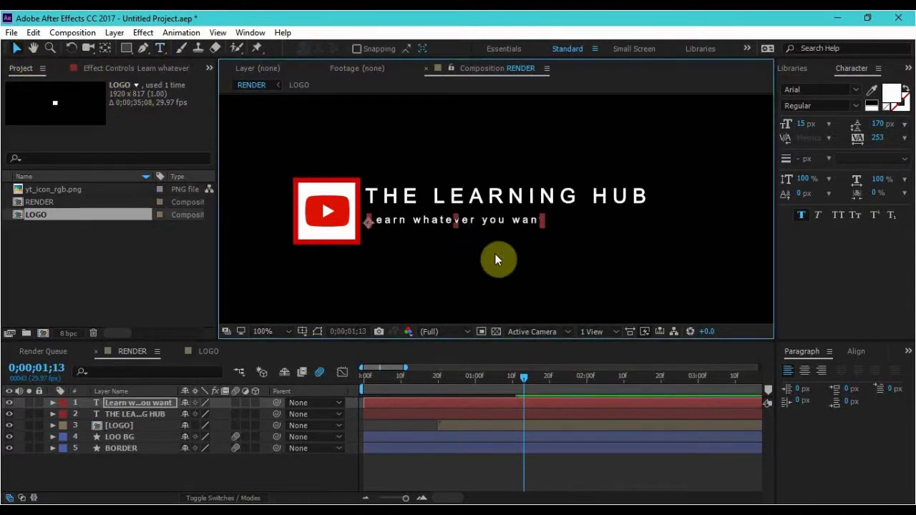
- Pre-compose the title and tagline text layers into a composition named TEXT, moving all attributes into it
click(463, 136)
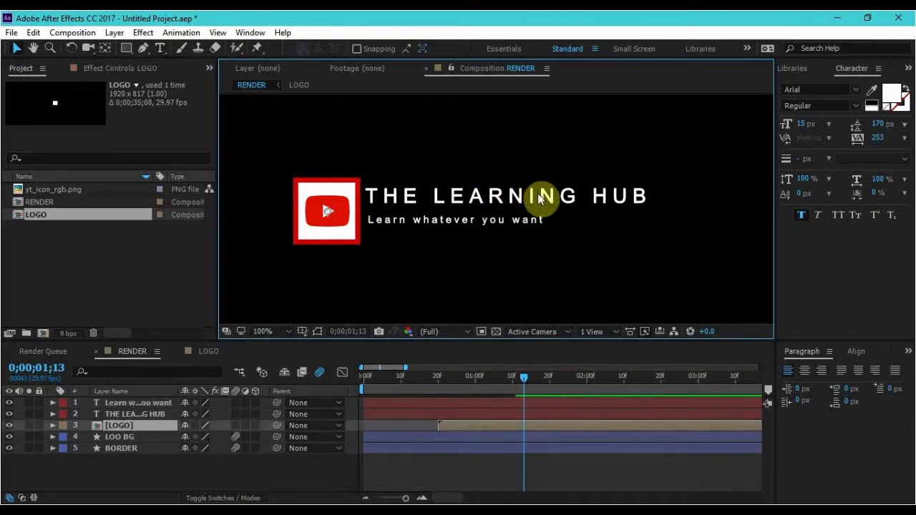
click(147, 414)
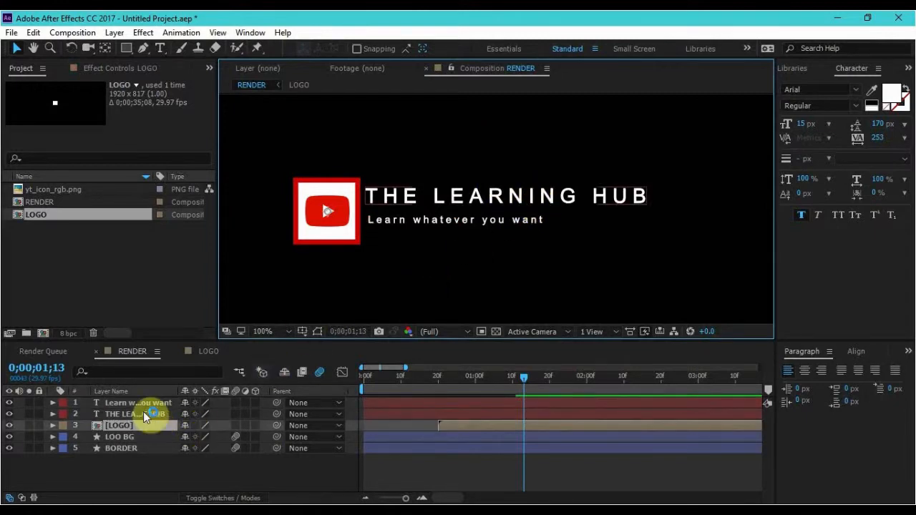
ctrl+click(146, 404)
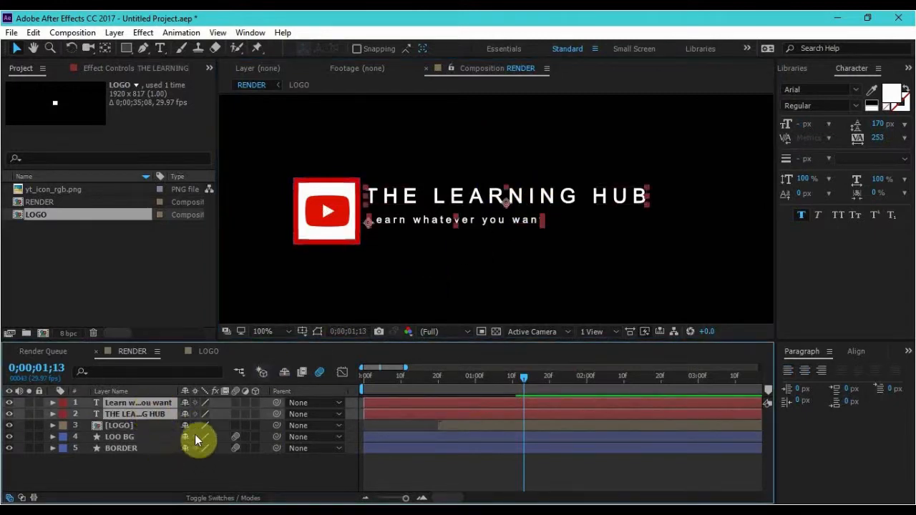
key(ctrl+shift+c)
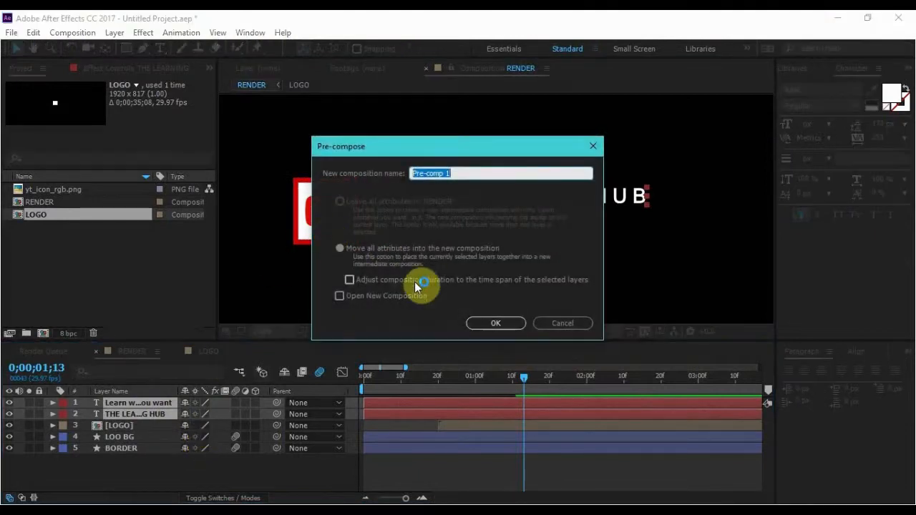
click(338, 250)
drag(462, 174, 338, 175)
text(TEXT)
key(Return)
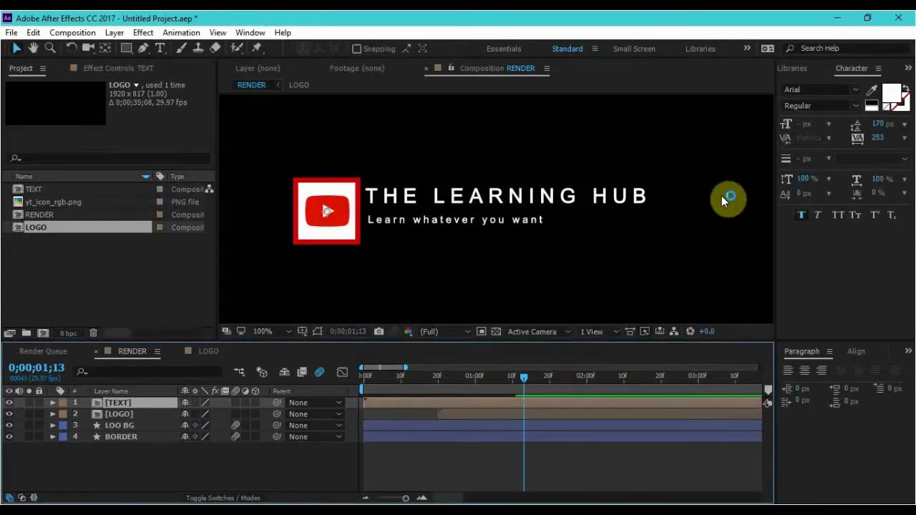
click(386, 473)
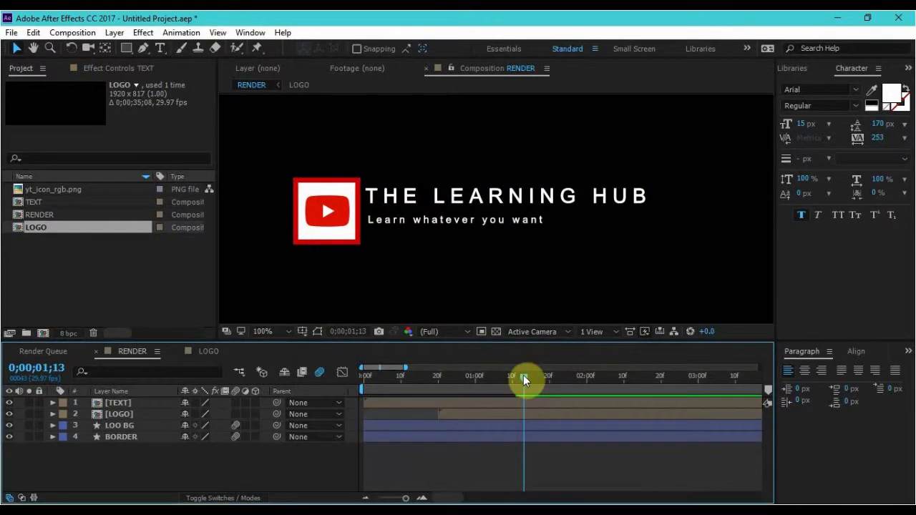
- At 0;00;01;08, duplicate the BORDER layer and place the copy at the top of the layer stack
mouse_move(523, 375)
mouse_down()
mouse_move(348, 382)
mouse_move(426, 388)
mouse_move(435, 377)
mouse_move(505, 377)
mouse_up()
click(119, 437)
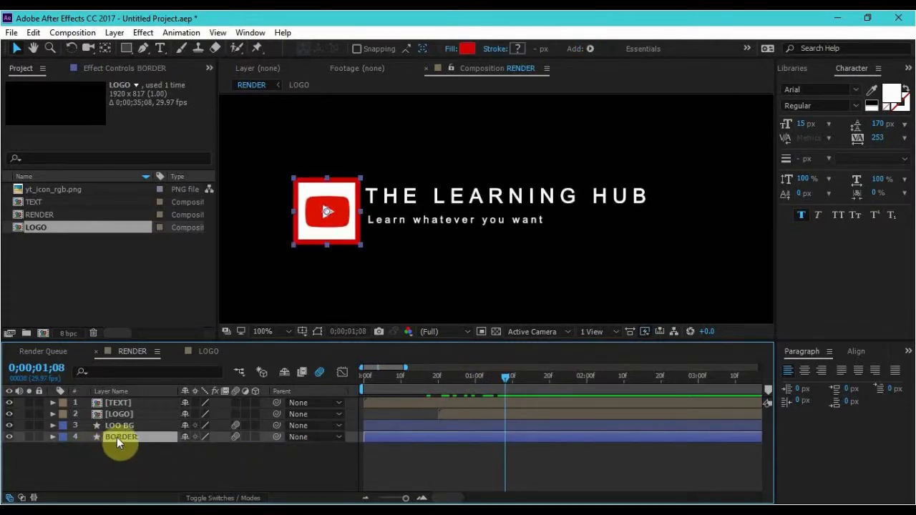
key(ctrl+d)
drag(140, 438, 138, 396)
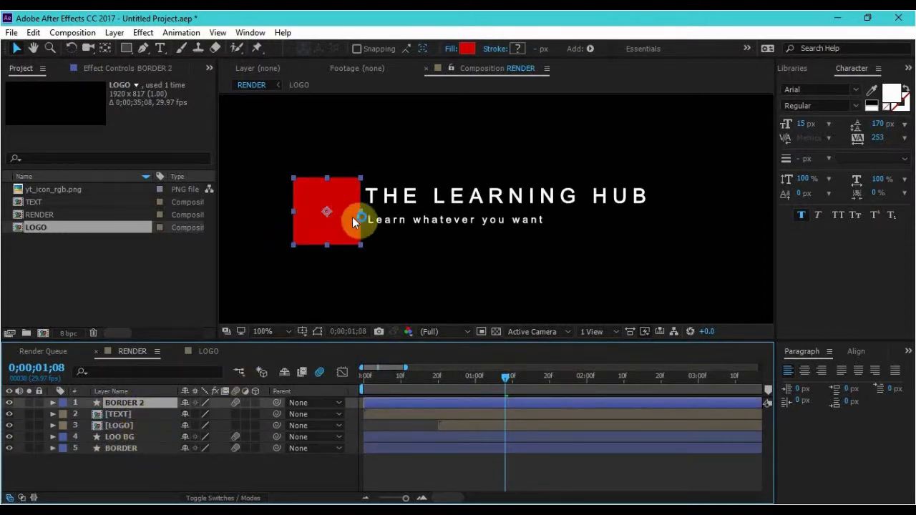
- Stretch the BORDER copy horizontally into a wide block over the logo and set its fill to white (FFFFFF)
drag(360, 213, 337, 216)
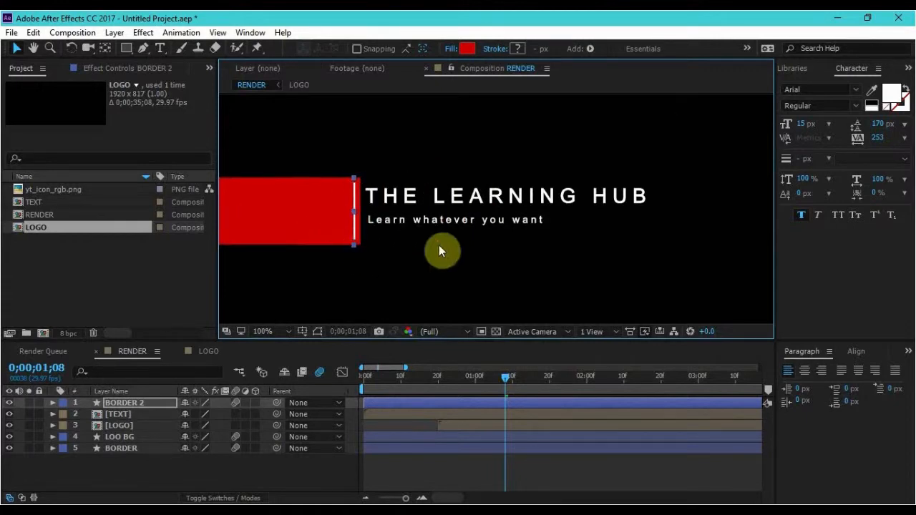
click(466, 49)
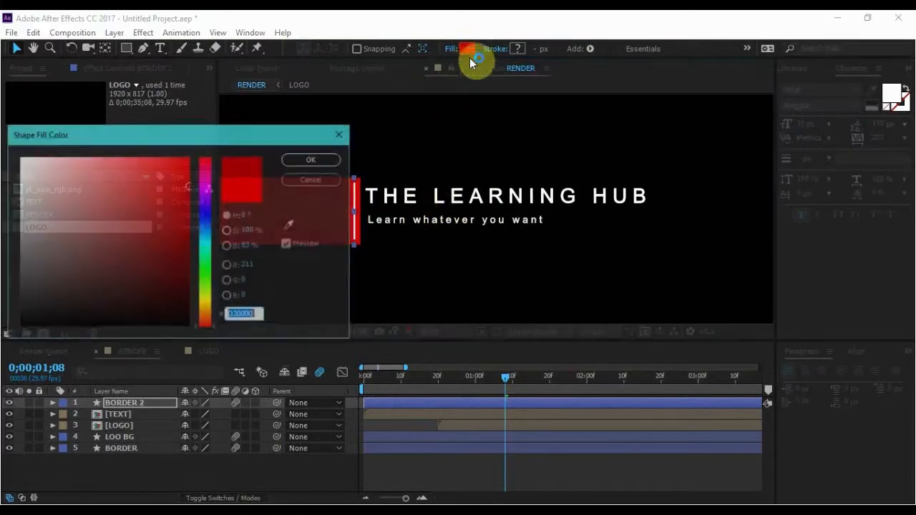
drag(112, 180, 3, 116)
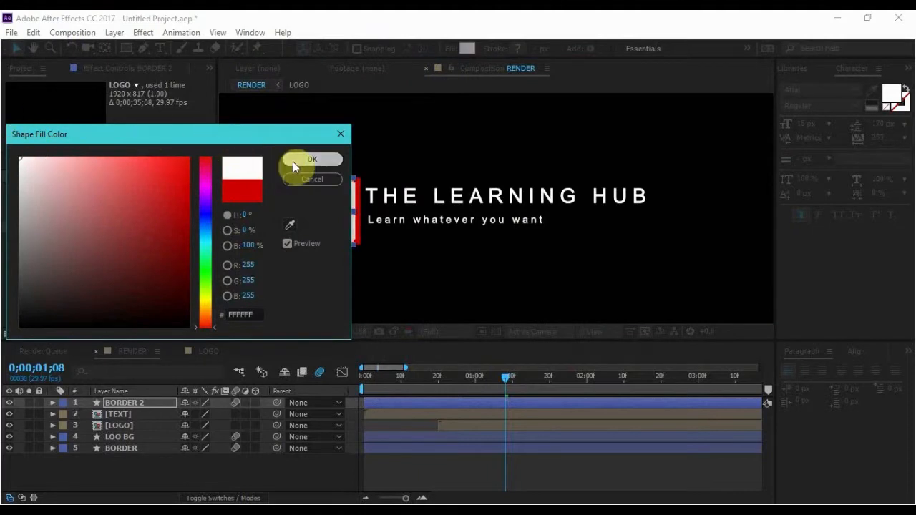
click(293, 161)
- Nudge the white block sideways until its right edge lines up with the red border's right edge
key(period)
drag(289, 205, 477, 196)
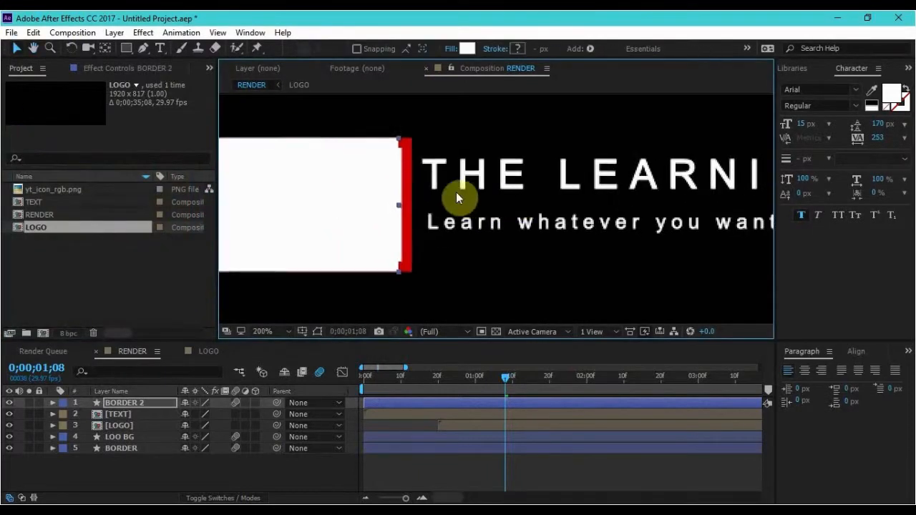
key(period)
drag(426, 213, 448, 206)
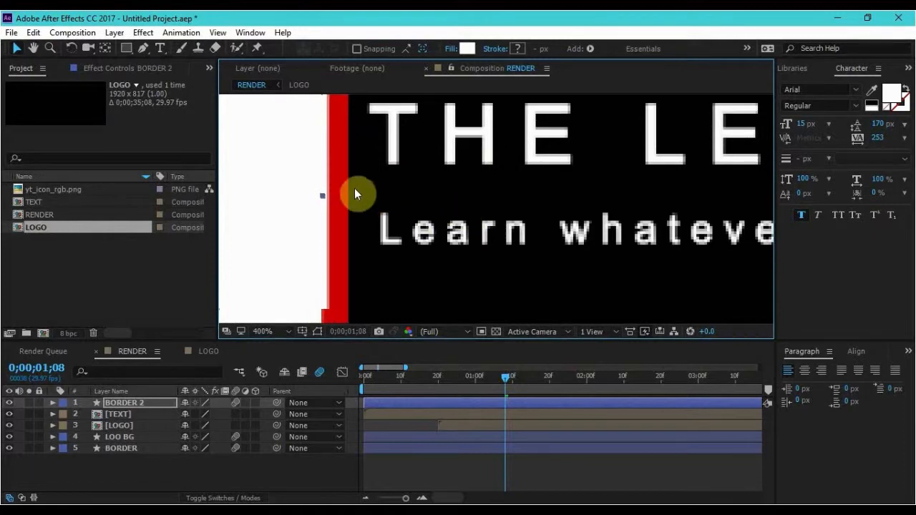
drag(354, 189, 370, 187)
click(304, 259)
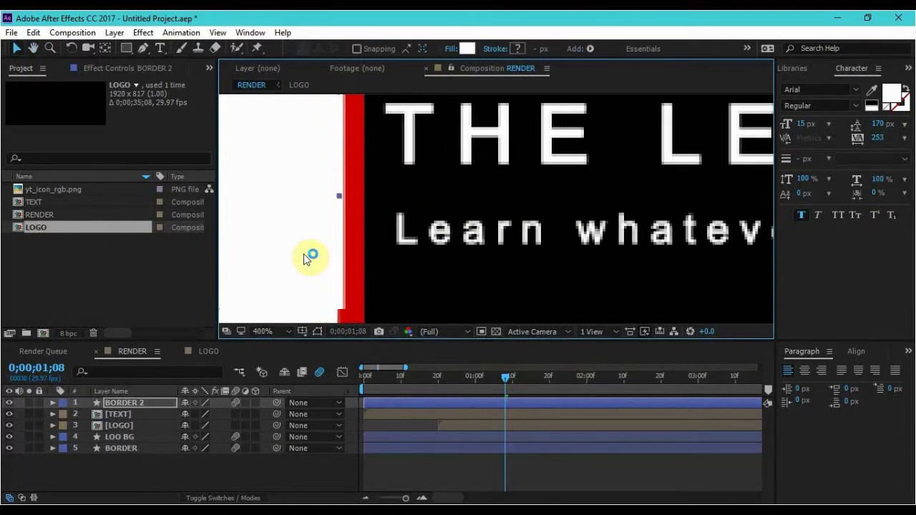
key(Right)
key(Right)
key(Right)
key(Right)
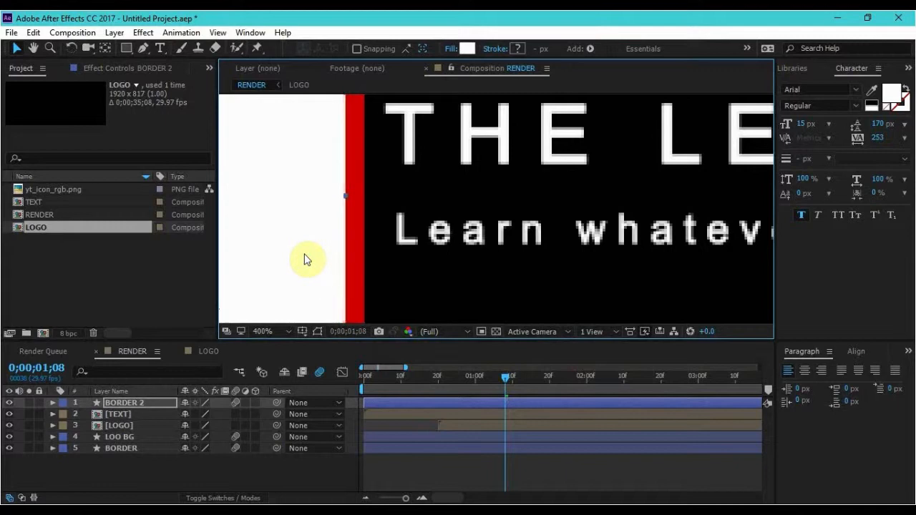
key(Right)
key(Right)
key(Right)
key(Right)
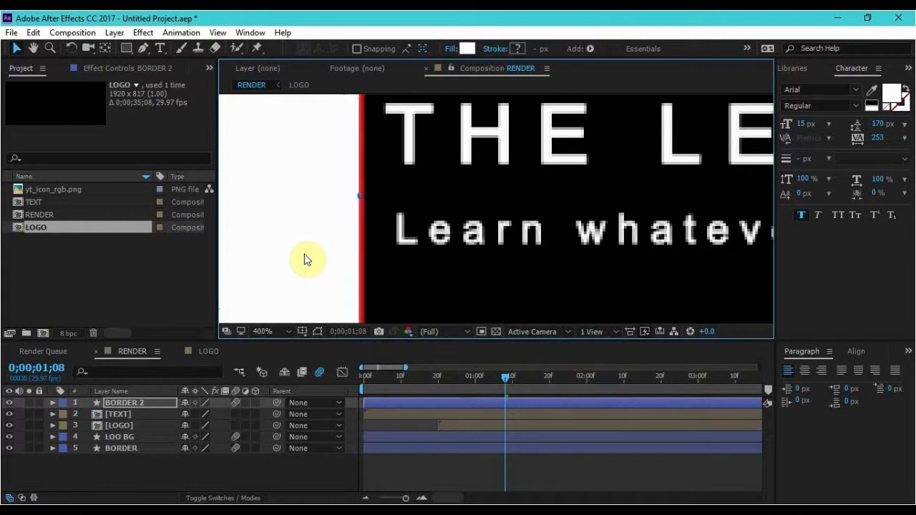
click(304, 259)
key(Left)
key(Left)
key(Right)
key(Right)
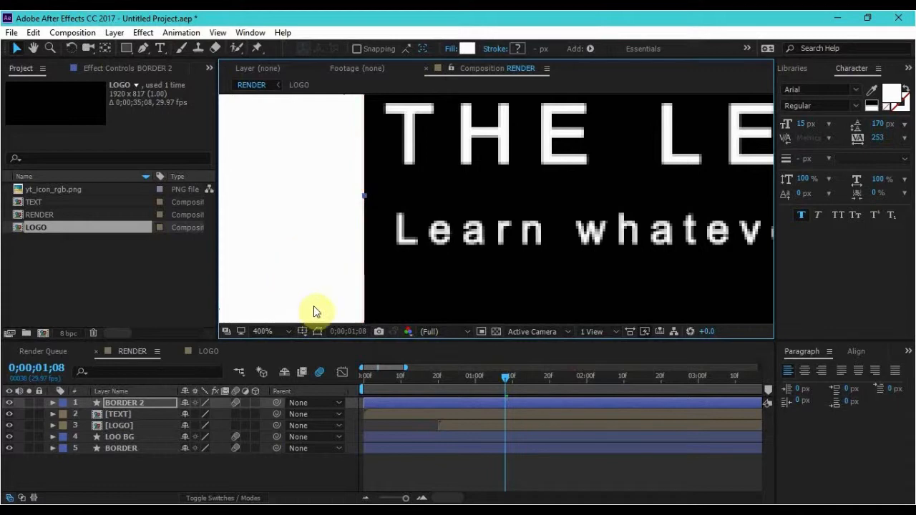
click(259, 330)
click(314, 105)
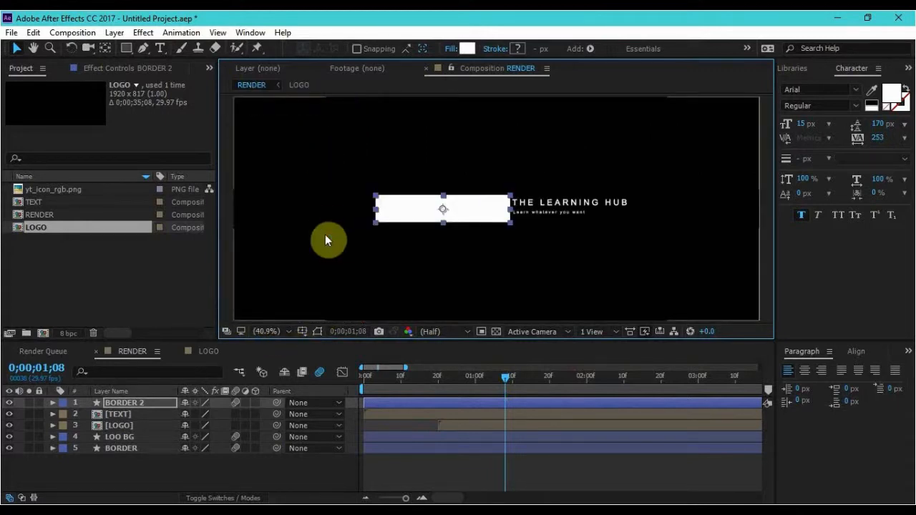
- Trim the starts of the BORDER 2 and TEXT layers to 0;00;01;08
click(546, 202)
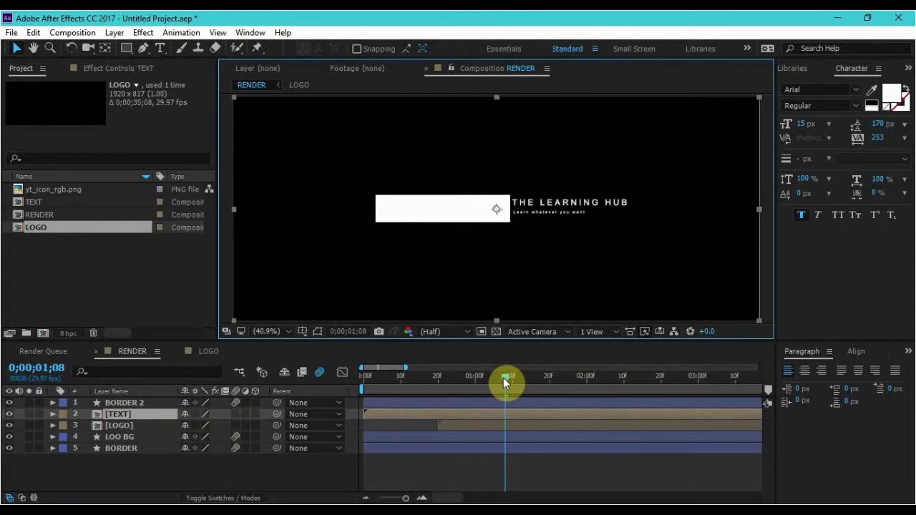
click(518, 401)
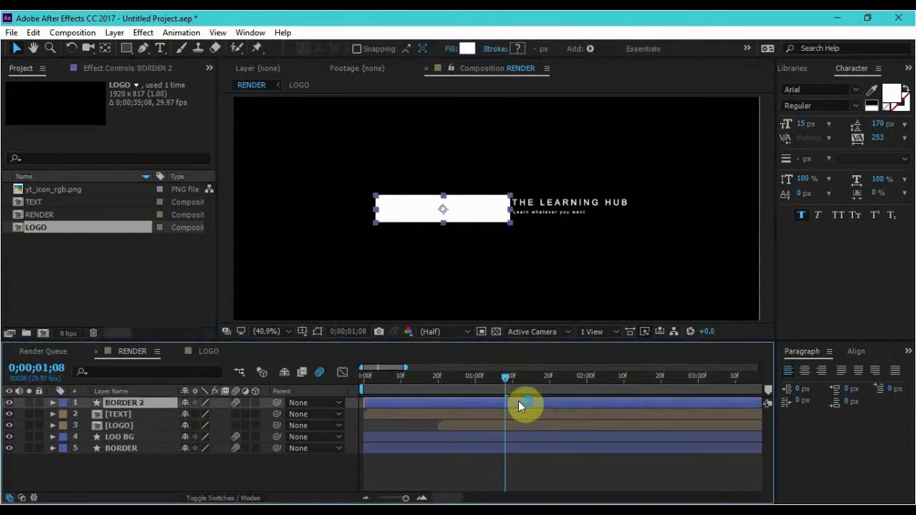
click(519, 414)
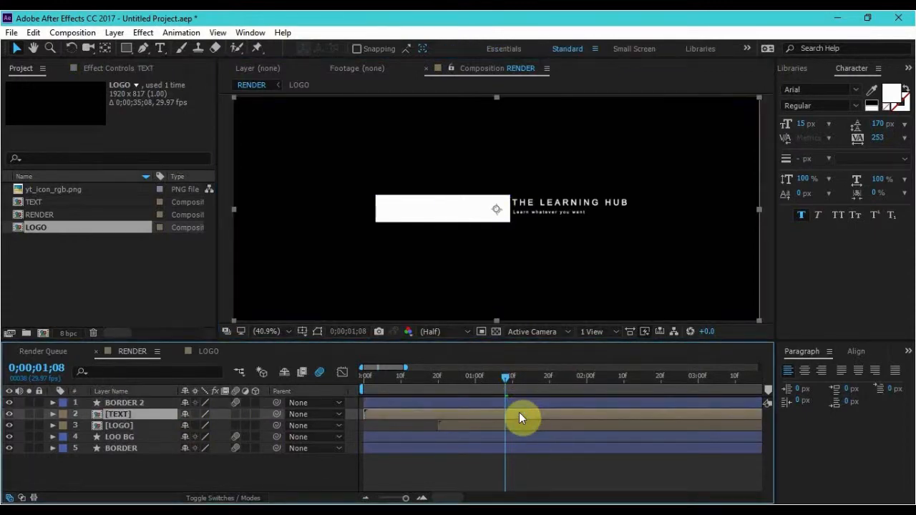
click(514, 406)
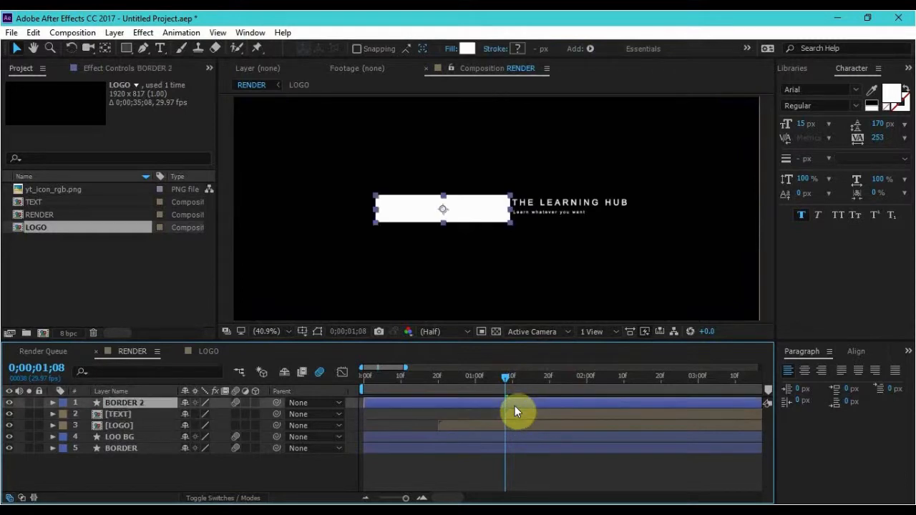
key(alt+bracketleft)
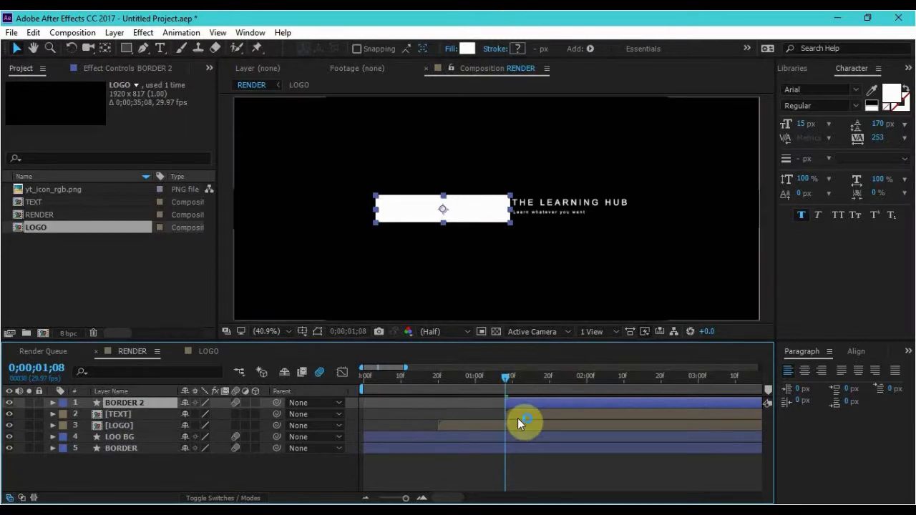
- Add Position keyframes to the TEXT layer at 0;00;01;08 and 0;00;01;28
click(139, 414)
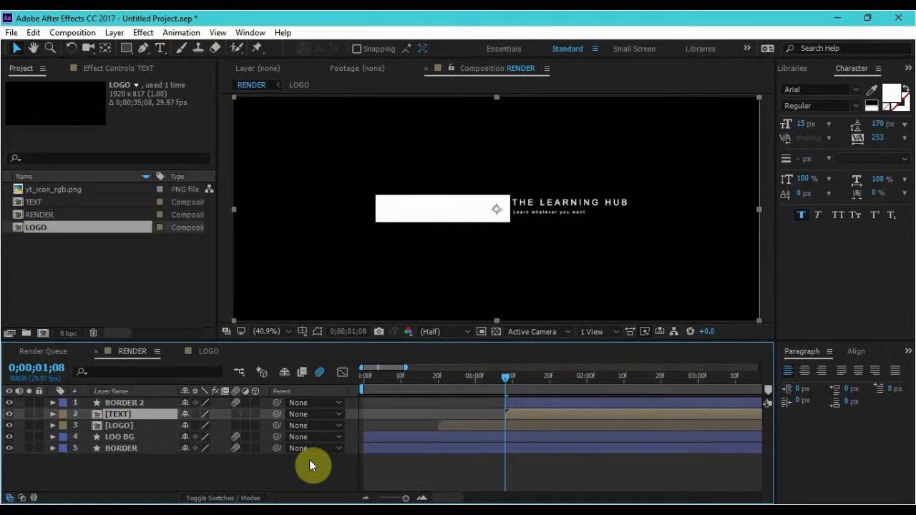
key(p)
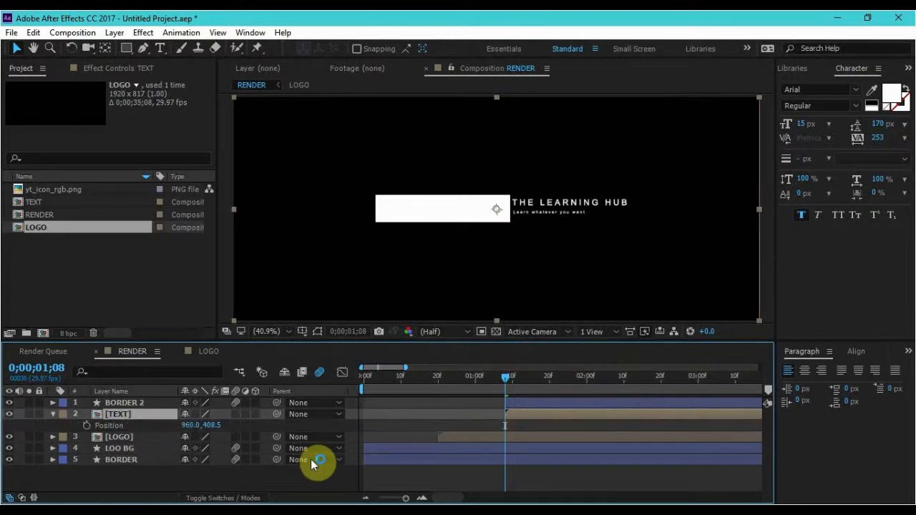
click(88, 425)
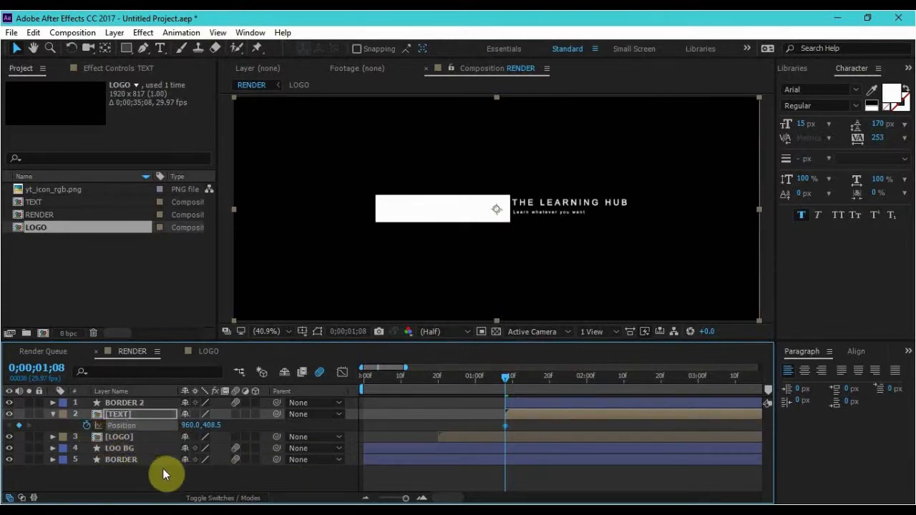
key(shift+Page_Down)
key(shift+Page_Down)
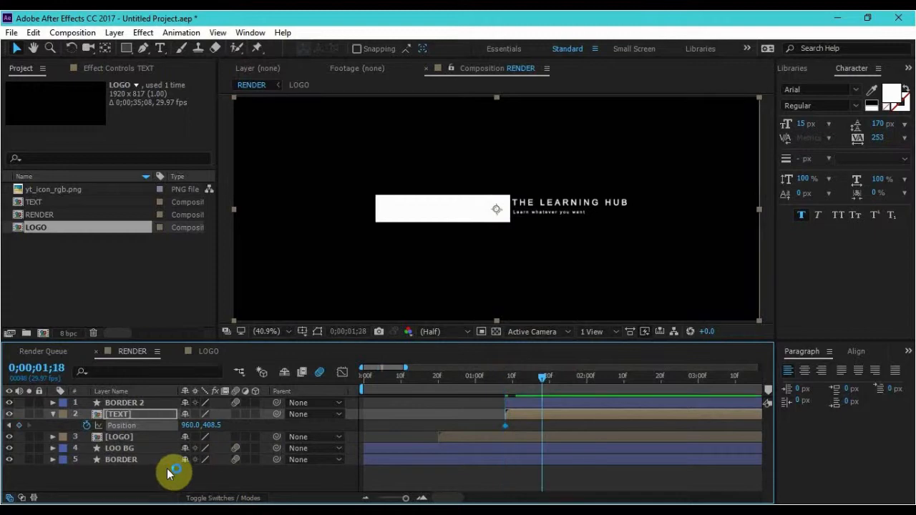
click(20, 425)
- Set the TEXT layer's Position at 0;00;01;08 to 536.0, 408.5 to tuck the text behind the white block, and scrub through the slide
key(shift+Page_Up)
key(shift+Page_Up)
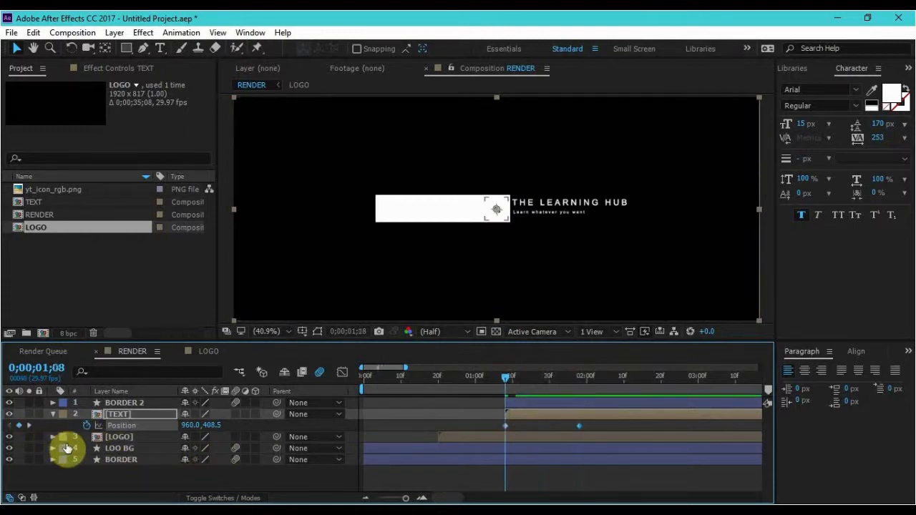
drag(201, 433, 8, 419)
drag(169, 425, 63, 415)
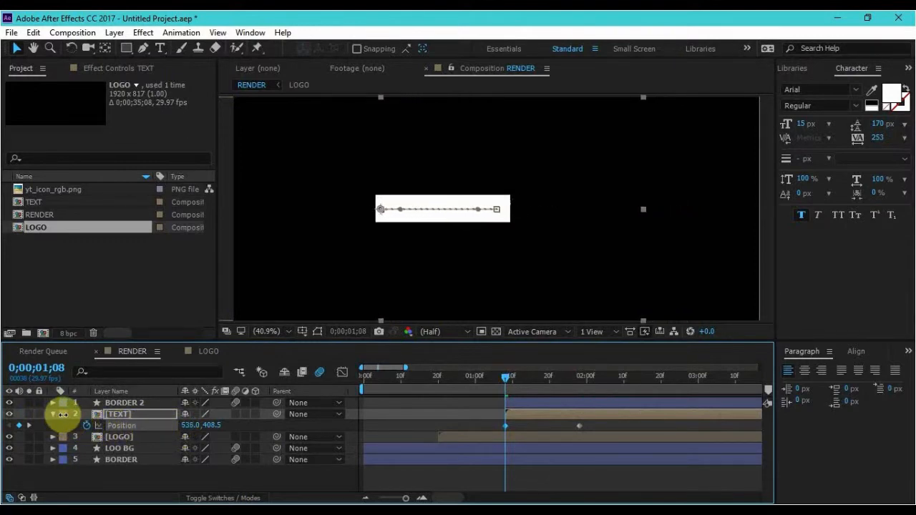
scroll(462, 221, up, 1)
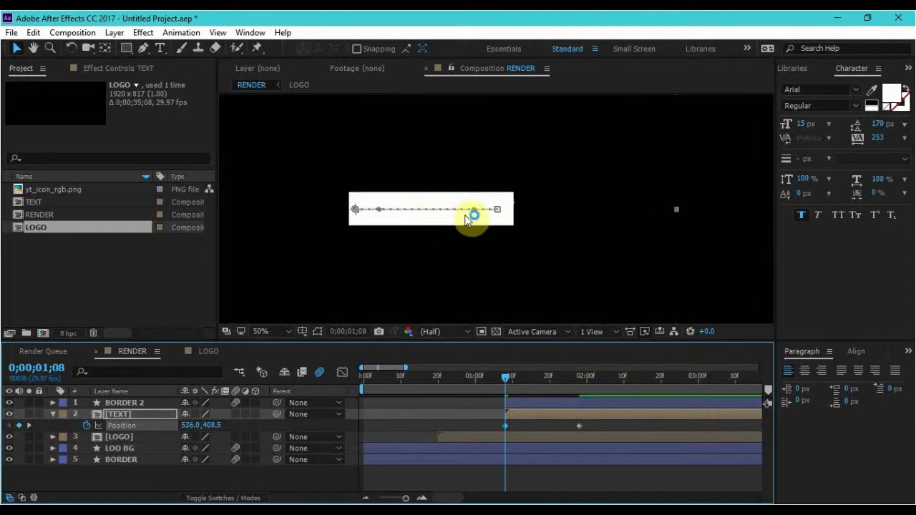
drag(454, 231, 431, 233)
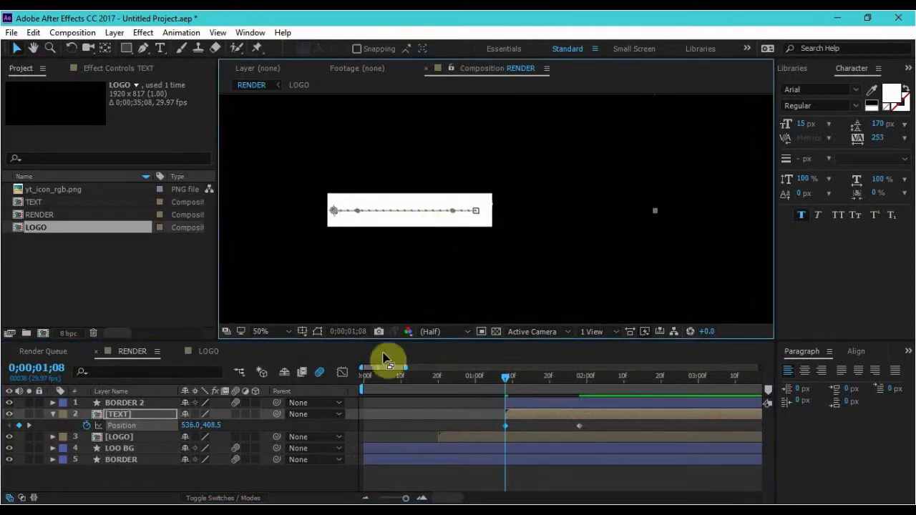
click(510, 378)
drag(513, 378, 588, 377)
- Apply Easy Ease to both of the TEXT layer's Position keyframes and open their speed curve in the Graph Editor
drag(595, 423, 481, 430)
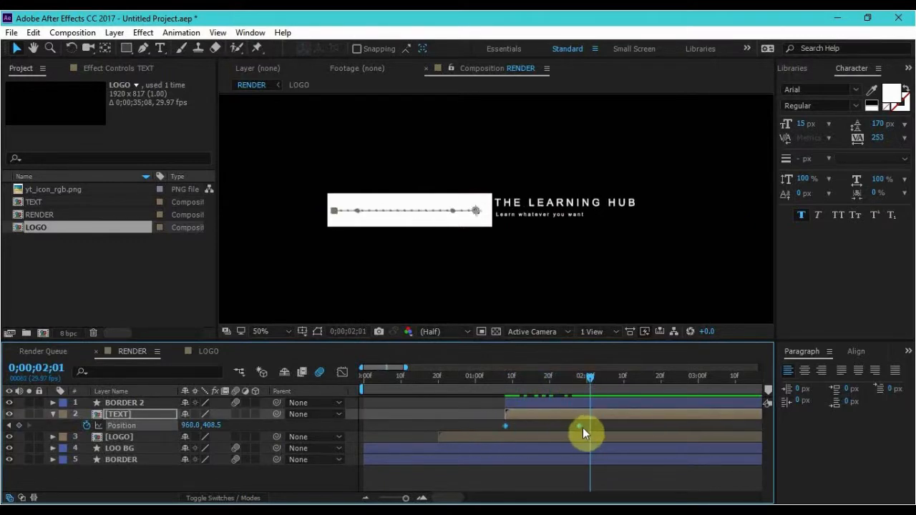
right_click(578, 428)
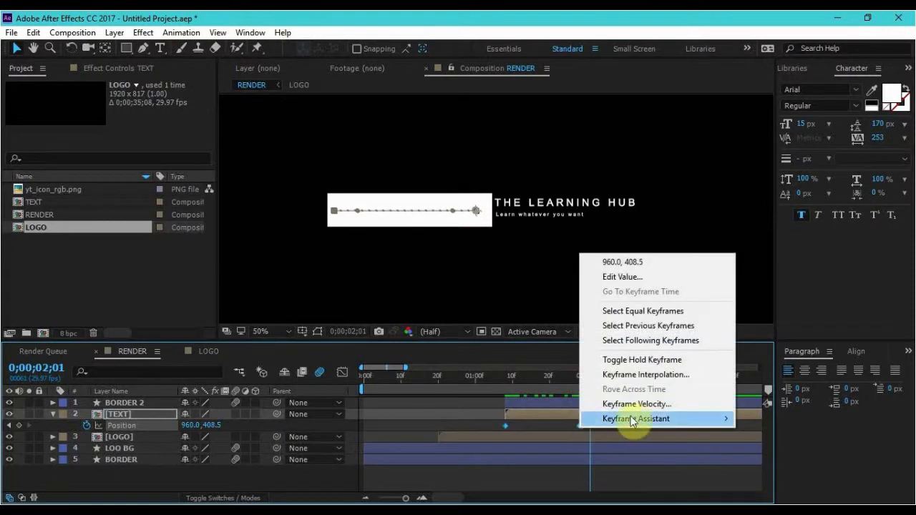
mouse_move(723, 420)
click(469, 332)
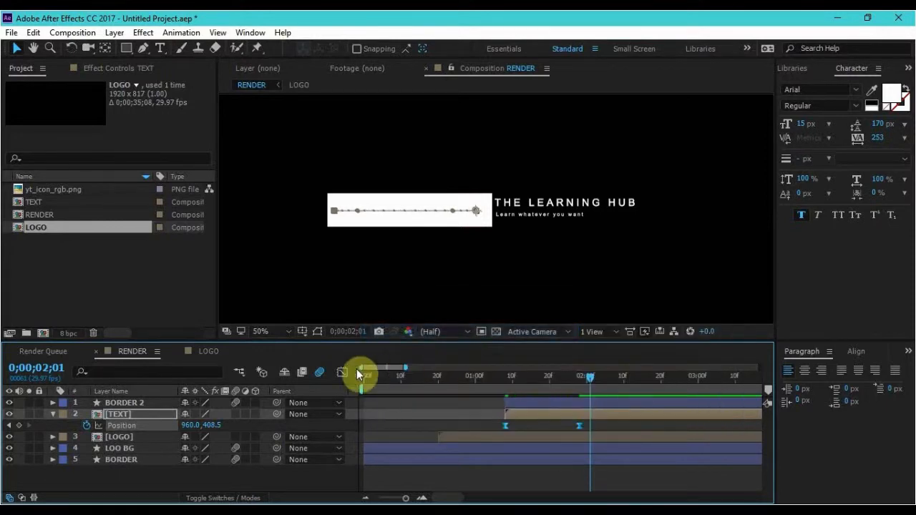
click(344, 373)
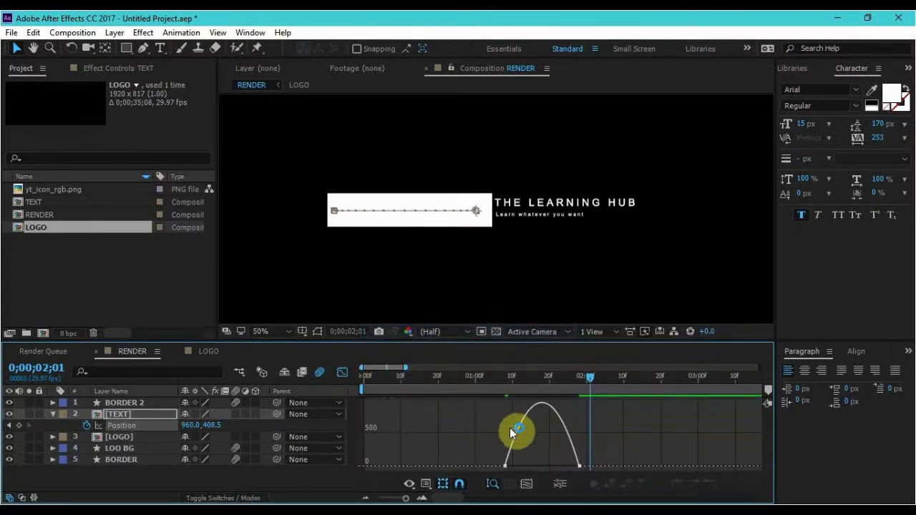
- Lengthen the influence handles on the TEXT layer's Position speed curve for a stronger ease, and close the Graph Editor
scroll(565, 472, up, 3)
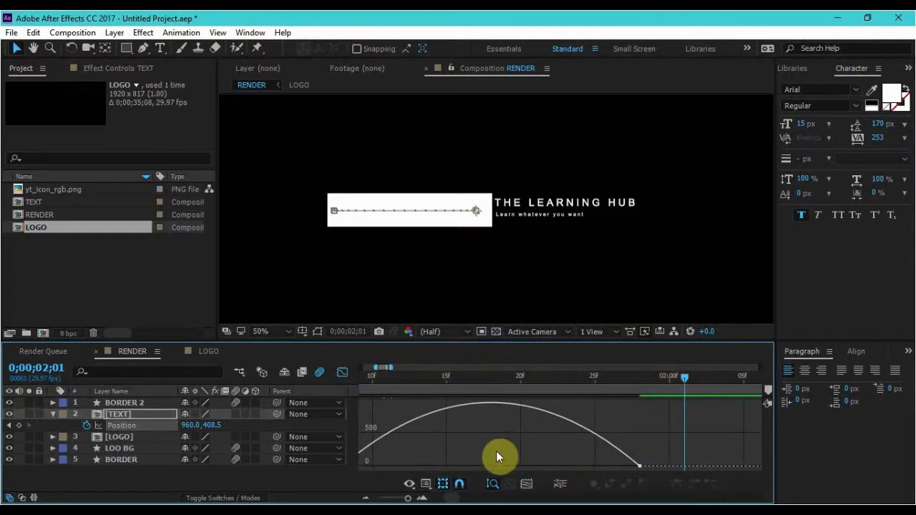
scroll(490, 453, down, 3)
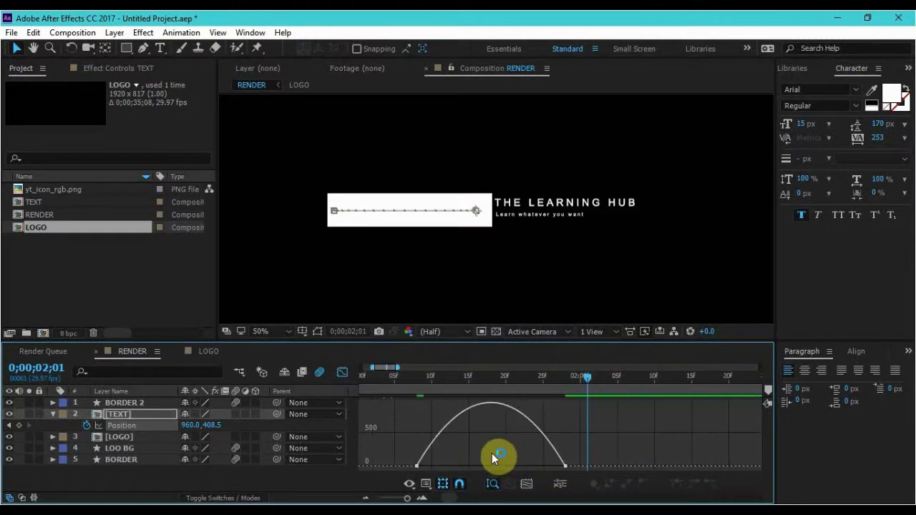
click(417, 466)
drag(444, 468, 551, 466)
click(343, 373)
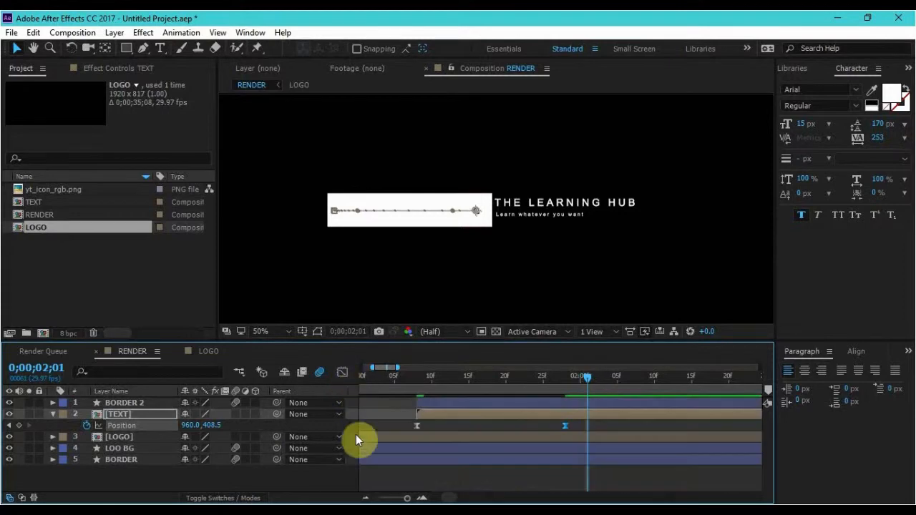
click(489, 462)
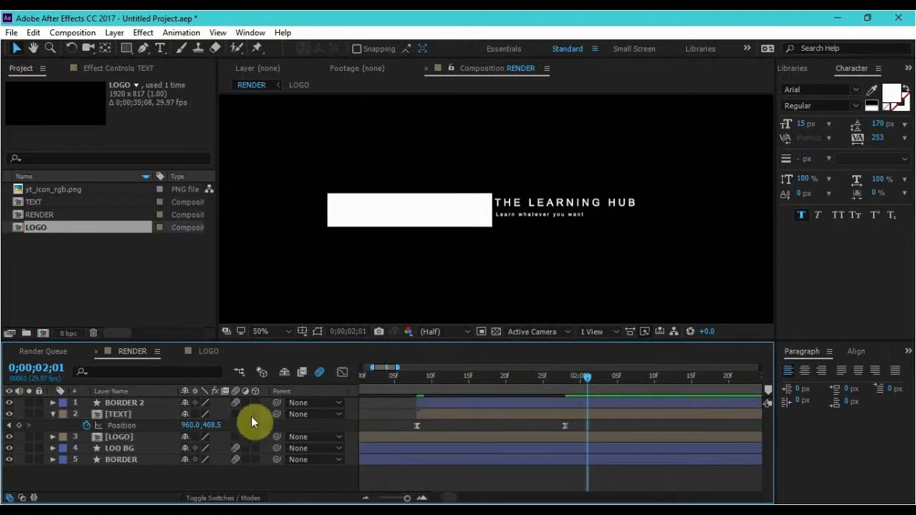
- Set the TEXT layer's track matte to Alpha Inverted Matte "BORDER 2" so the text shows only outside the white block
click(56, 415)
drag(587, 375, 521, 377)
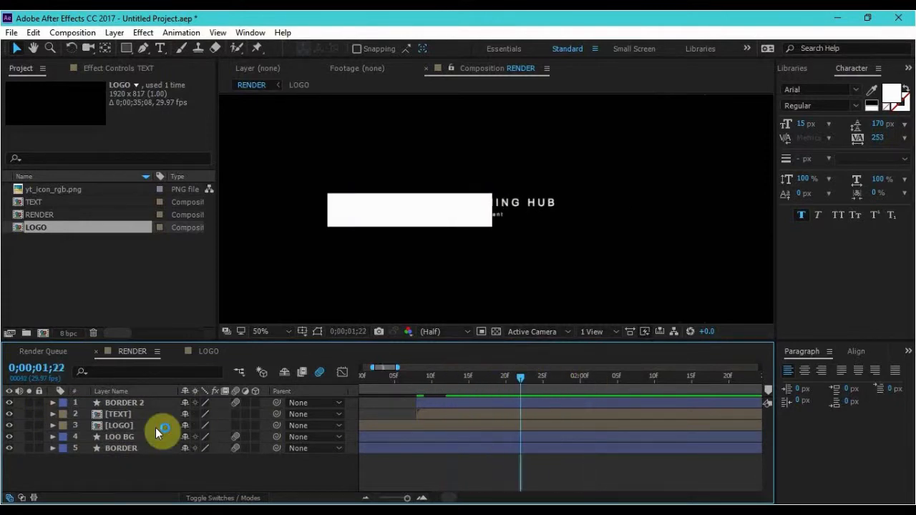
click(235, 495)
click(261, 414)
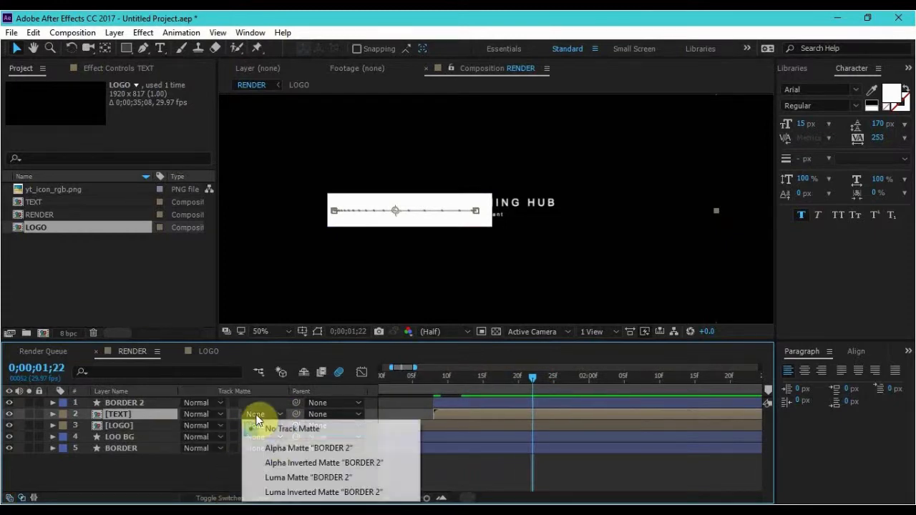
click(286, 446)
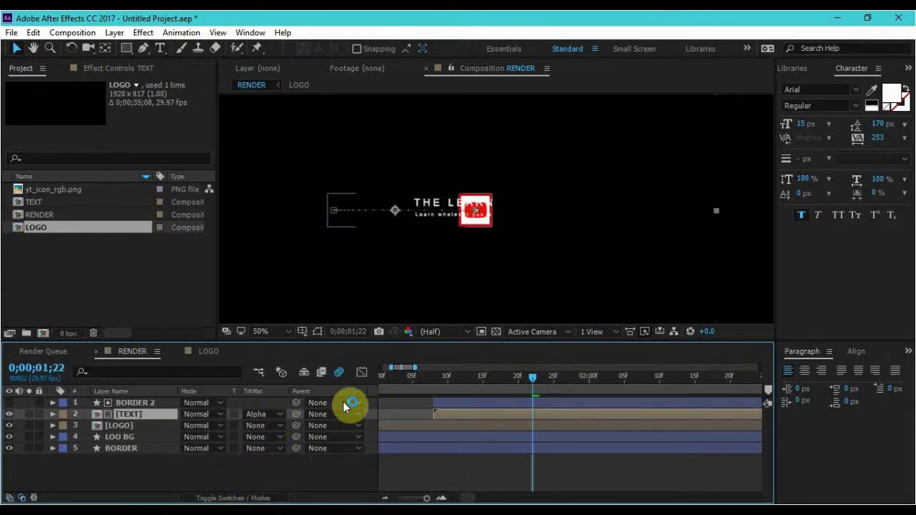
click(263, 414)
click(312, 465)
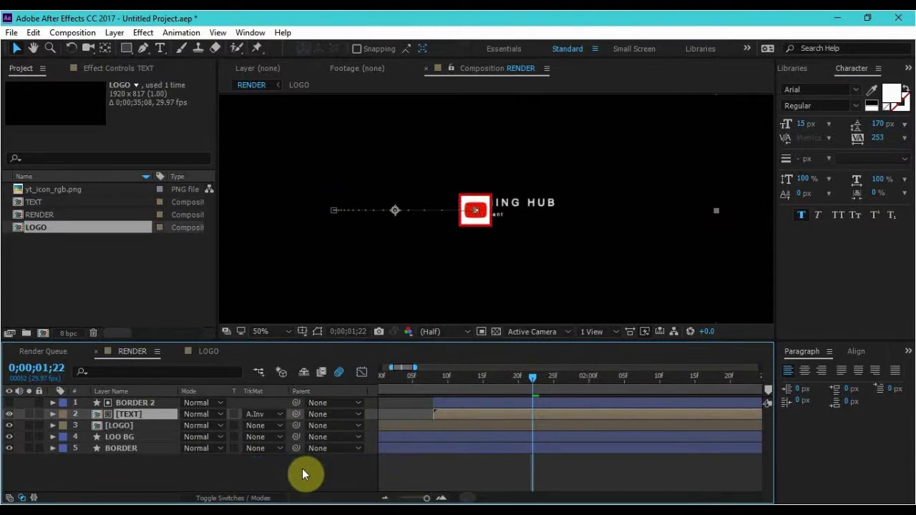
click(302, 469)
- Enable motion blur on the TEXT layer and scrub through the text reveal to 0;00;02;01
scroll(494, 216, up, 4)
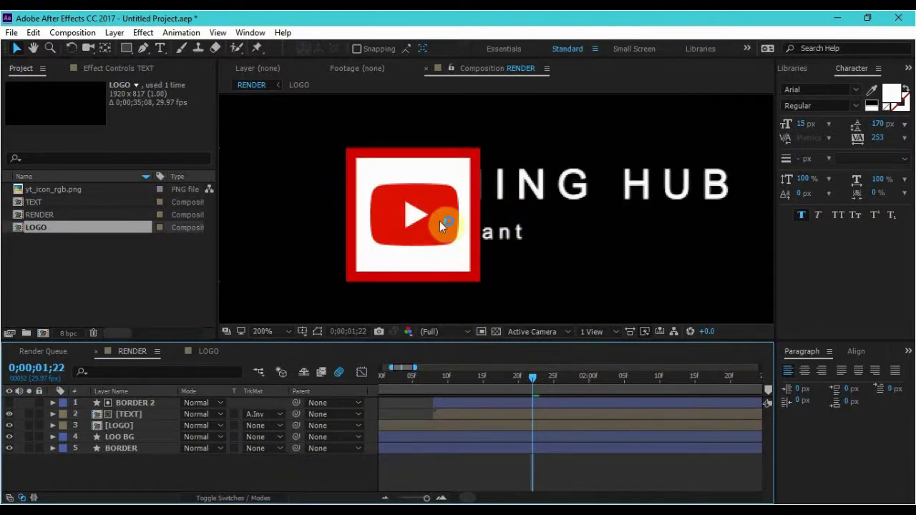
mouse_move(528, 378)
mouse_down()
mouse_move(449, 372)
mouse_move(539, 373)
mouse_up()
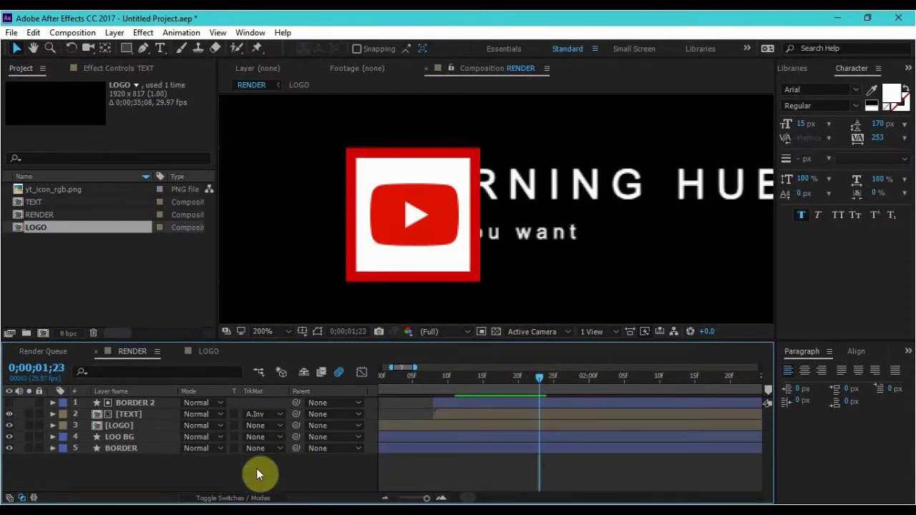
click(261, 496)
click(235, 413)
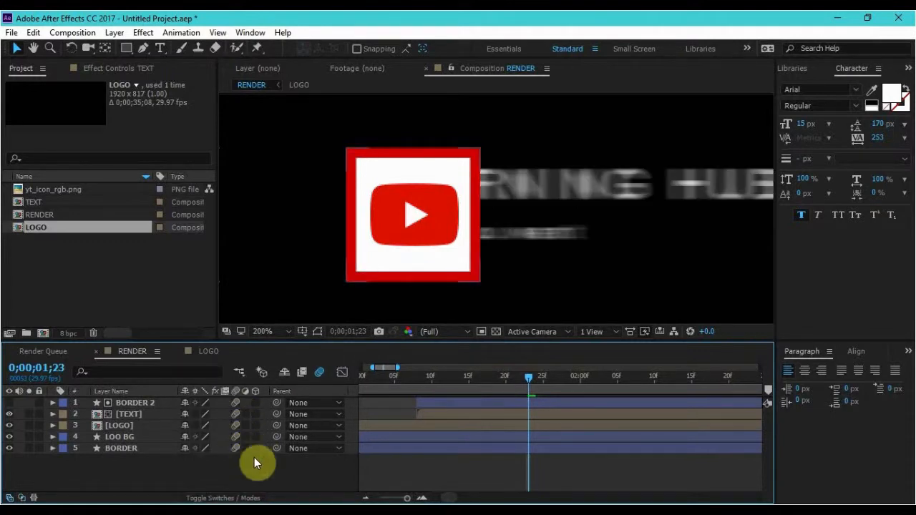
mouse_move(545, 376)
mouse_down()
mouse_move(575, 375)
mouse_move(469, 374)
mouse_move(558, 375)
mouse_up()
scroll(458, 241, down, 4)
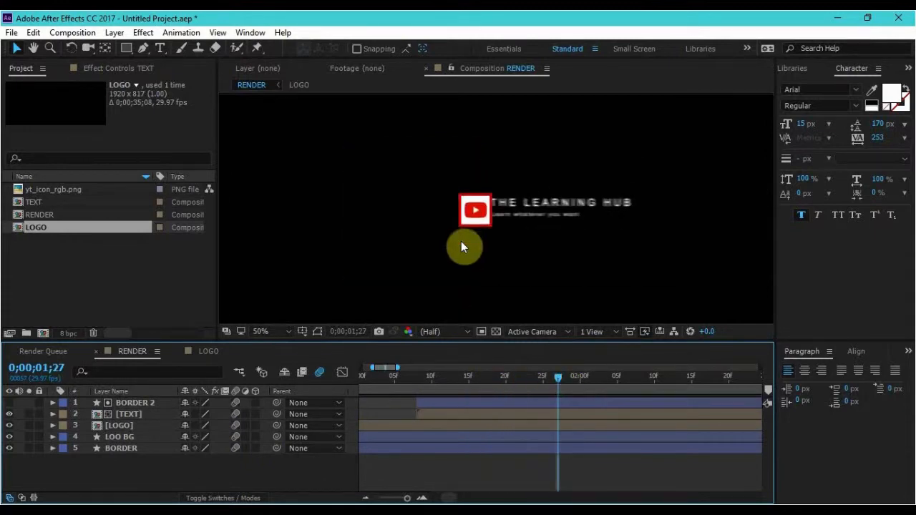
scroll(460, 241, down, 2)
drag(551, 378, 580, 386)
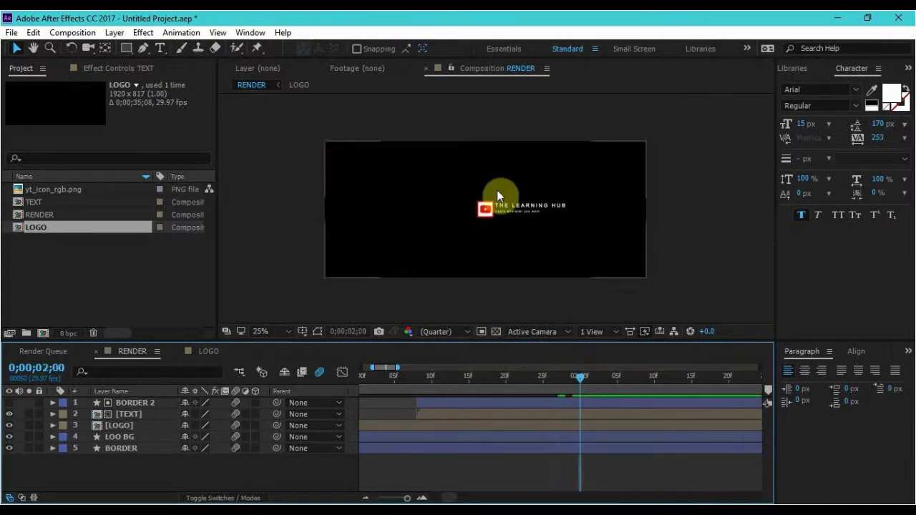
scroll(533, 240, up, 4)
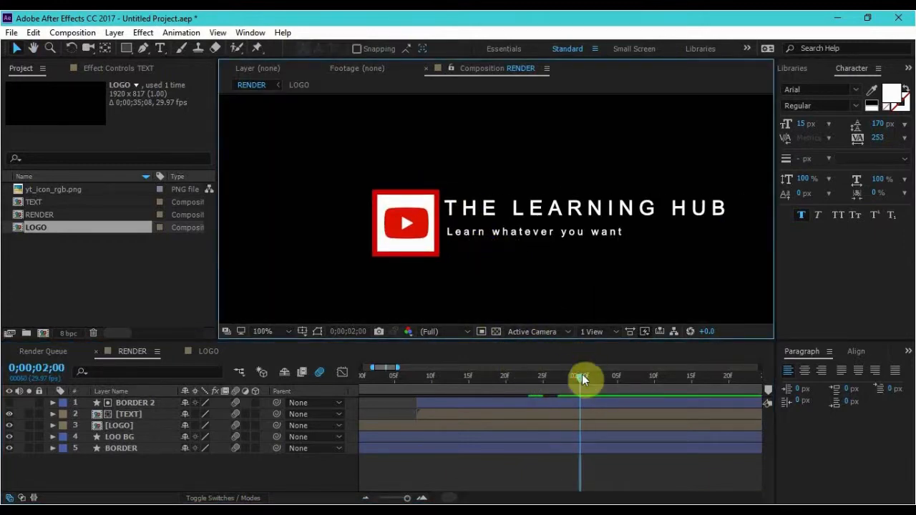
mouse_move(579, 377)
mouse_down()
mouse_move(565, 374)
mouse_move(586, 373)
mouse_up()
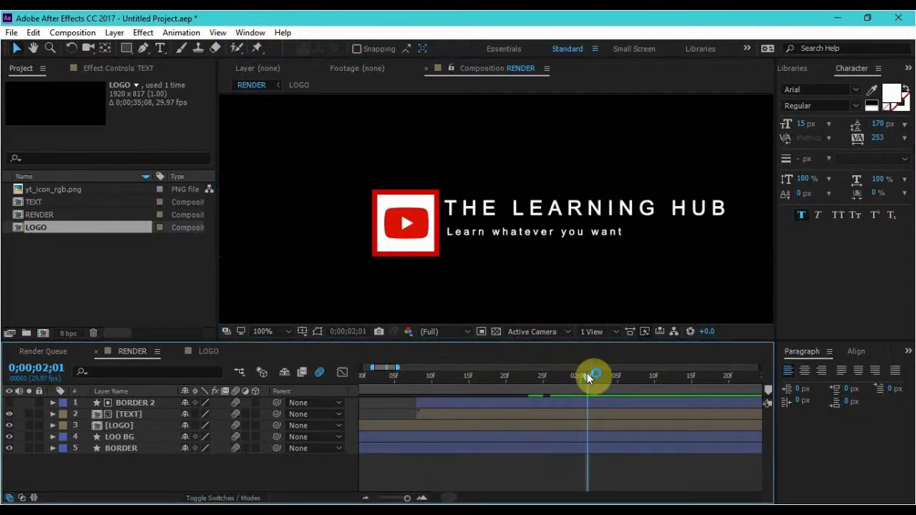
- In the TEXT composition, add Position keyframes to the "Learn whatever you want" tagline layer at 0;00;00;00 and 0;00;00;20
double_click(135, 412)
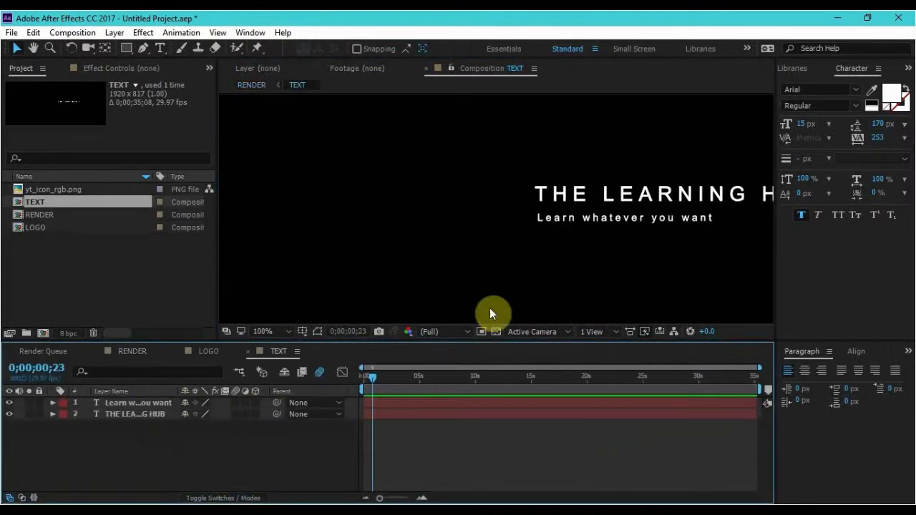
drag(372, 378, 360, 384)
click(146, 414)
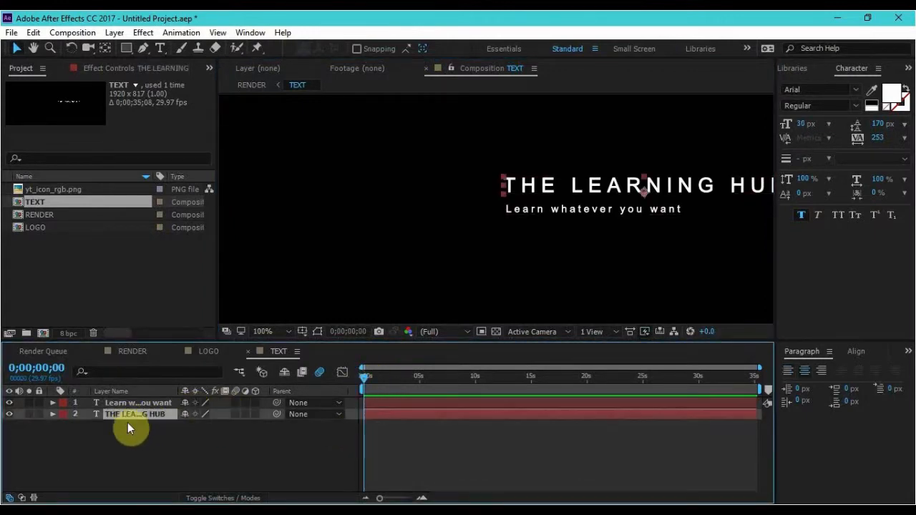
click(118, 404)
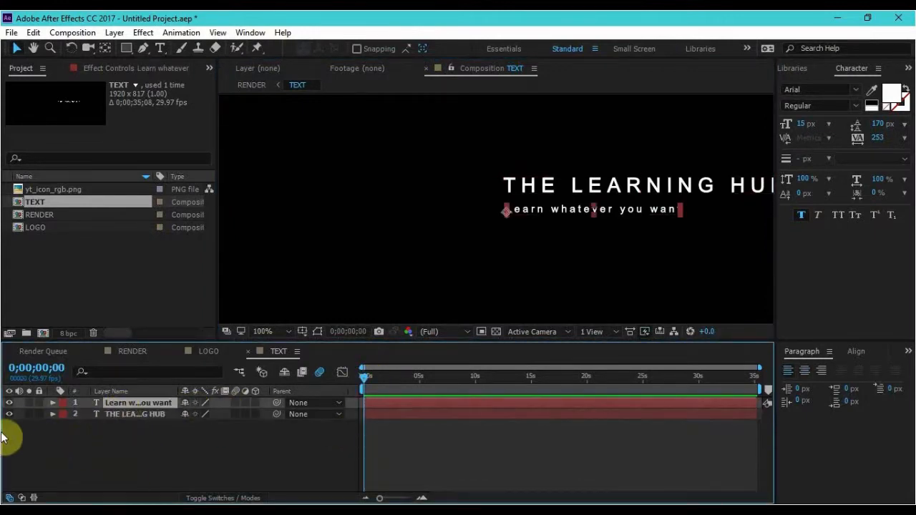
key(p)
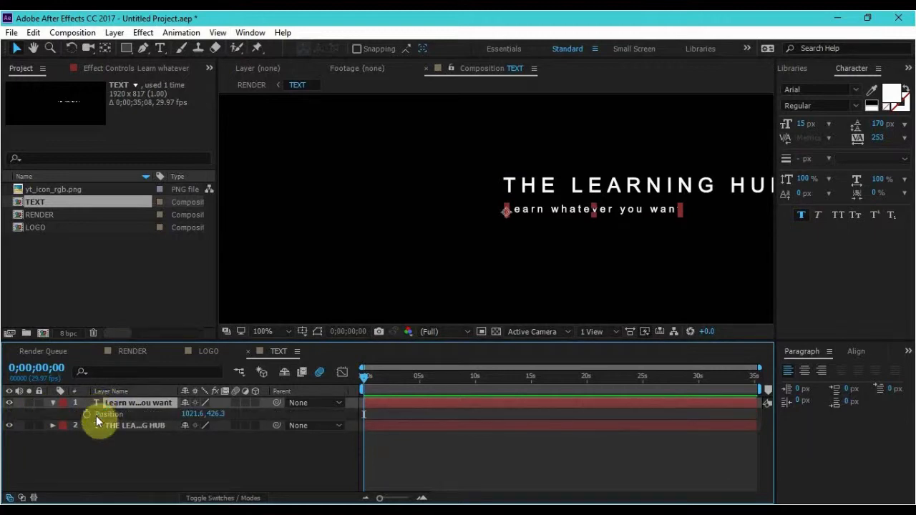
click(86, 415)
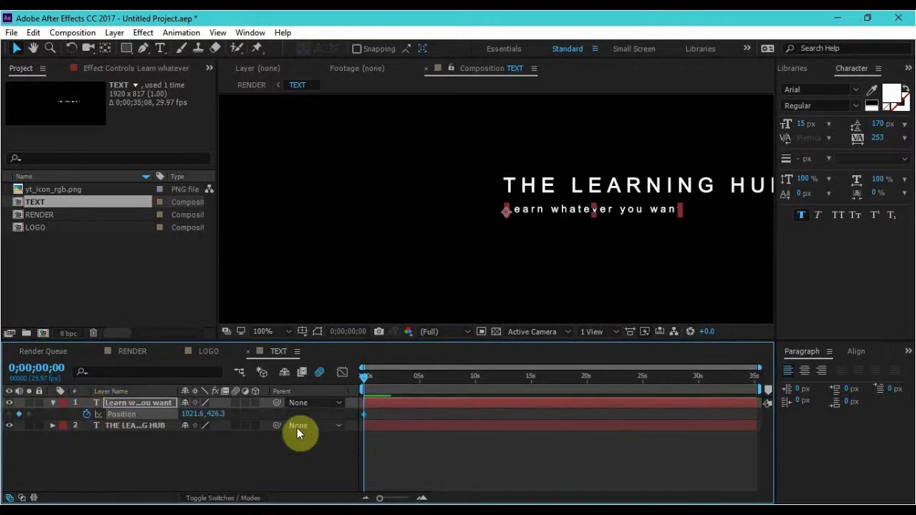
click(403, 390)
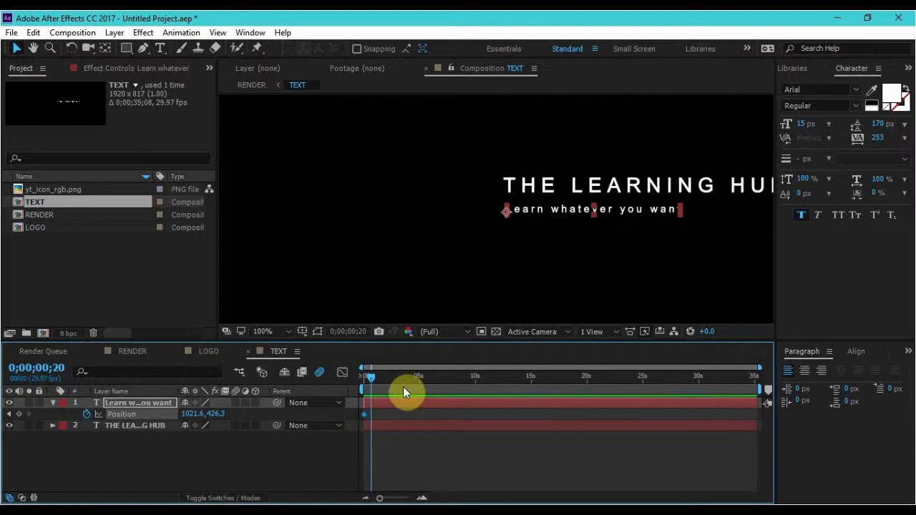
click(19, 413)
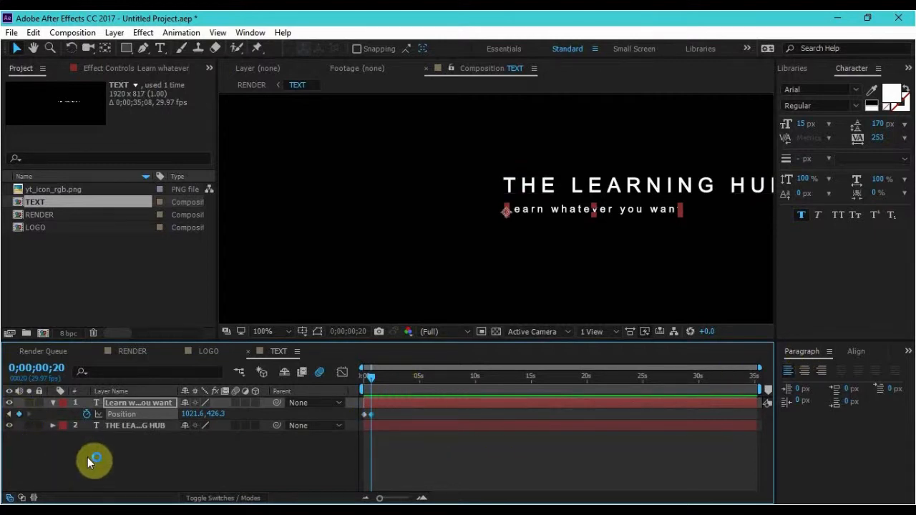
- Set the tagline's Position at 0;00;00;00 to 841.6, 426.3 so it starts farther back than the title
key(Home)
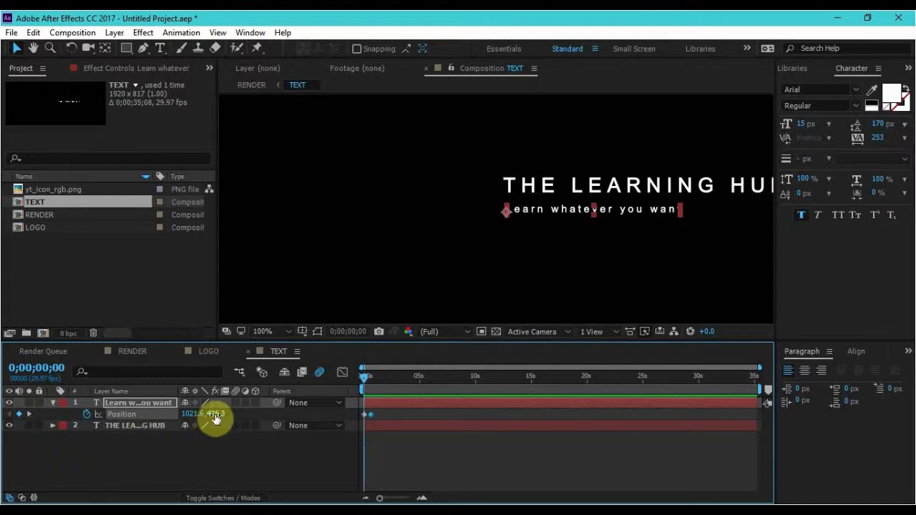
drag(200, 418, 78, 415)
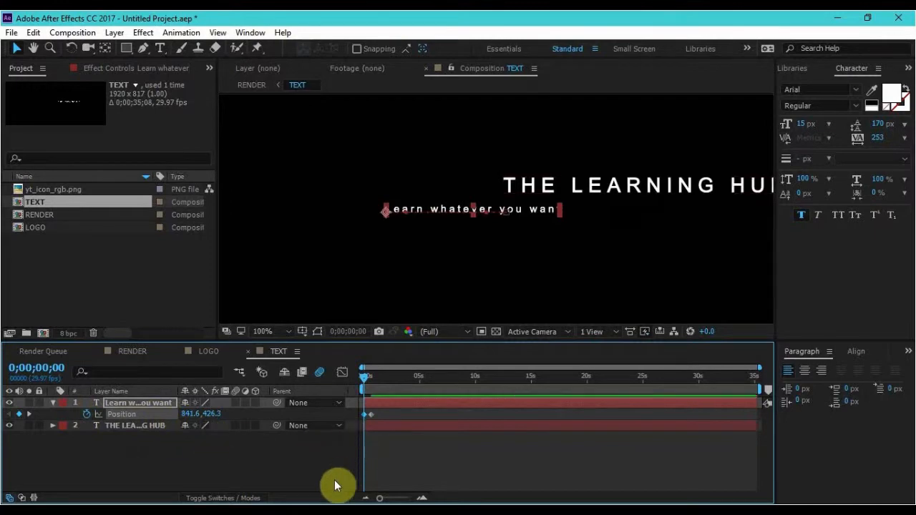
click(291, 477)
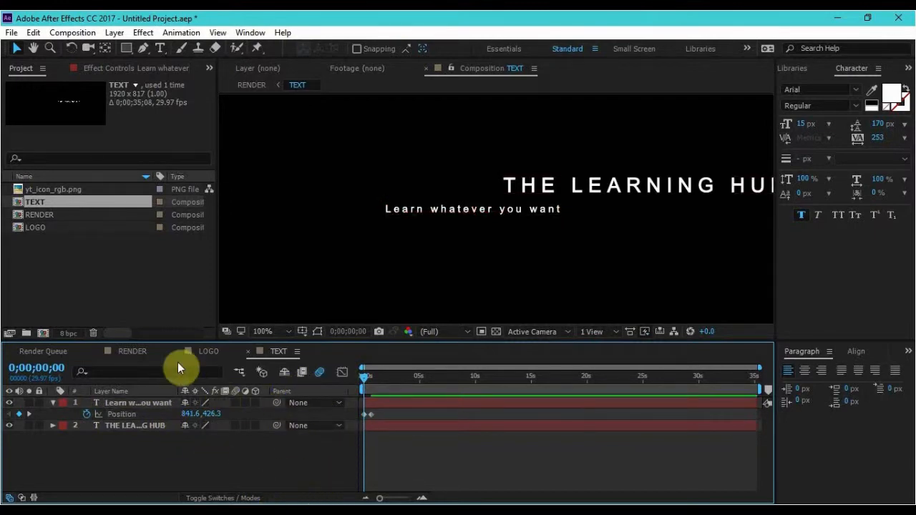
- Return to the RENDER composition and stretch the far edge of the BORDER 2 matte outward to cover the exposed tagline
click(140, 353)
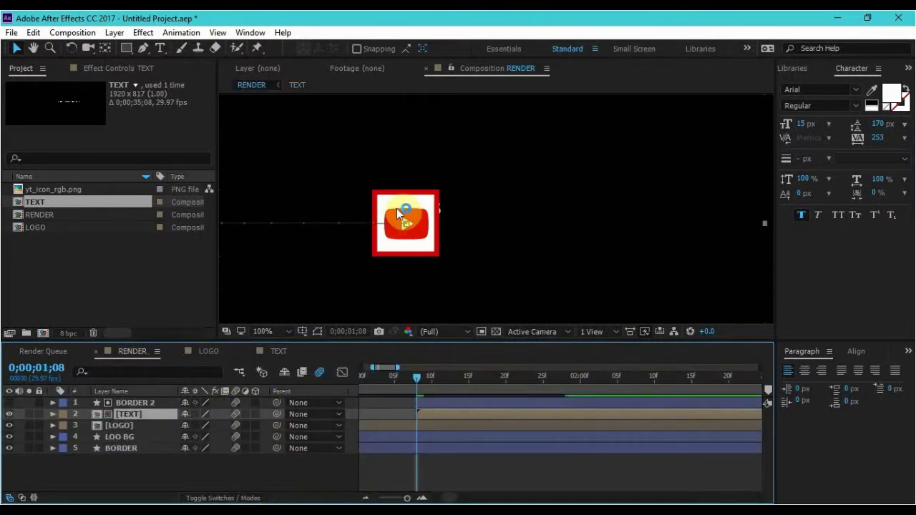
scroll(363, 231, up, 2)
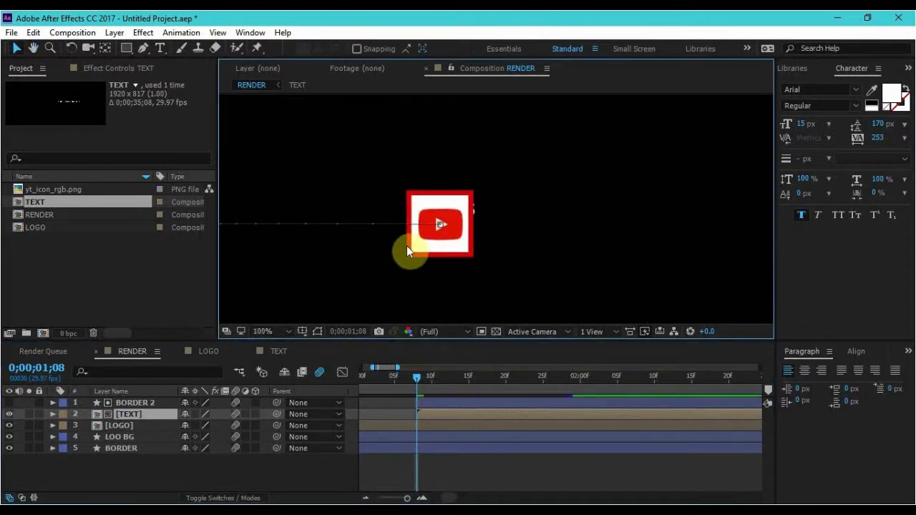
drag(548, 239, 626, 230)
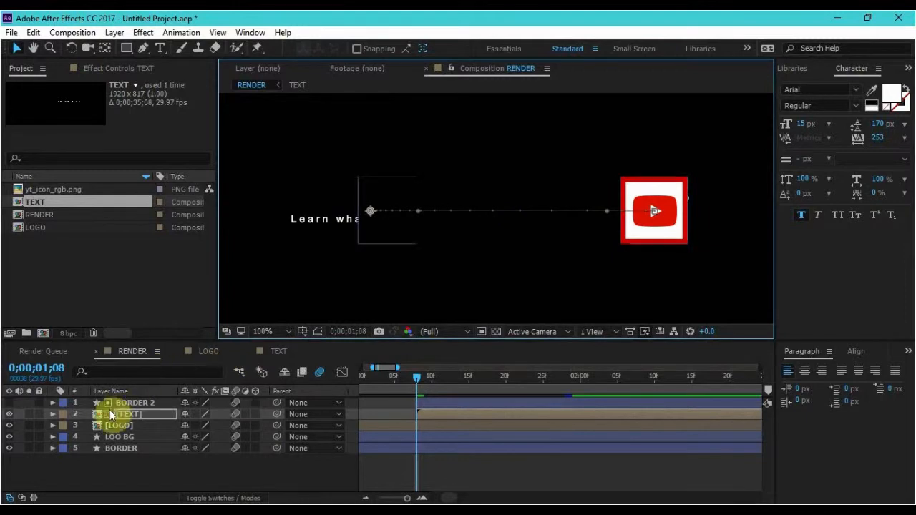
click(143, 404)
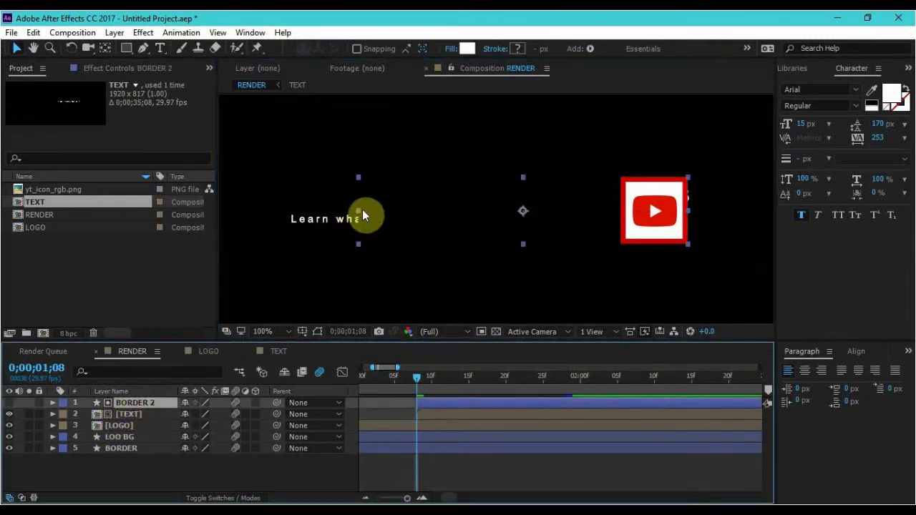
drag(359, 213, 293, 213)
- Inspect the matte edge beside the YouTube icon up close, fit the whole composition in view, and scrub through the reveal to 0;00;02;00
scroll(722, 243, up, 1)
drag(643, 259, 296, 247)
drag(603, 263, 490, 237)
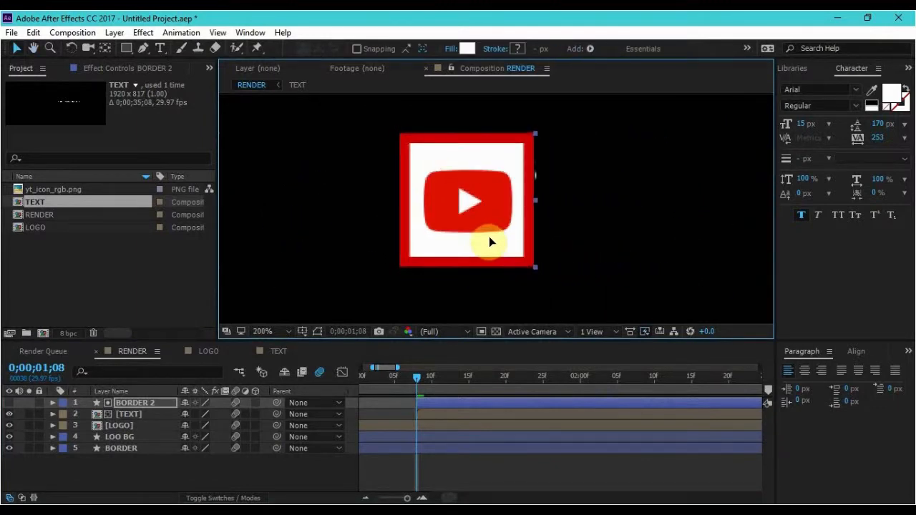
scroll(539, 219, up, 1)
drag(598, 186, 580, 221)
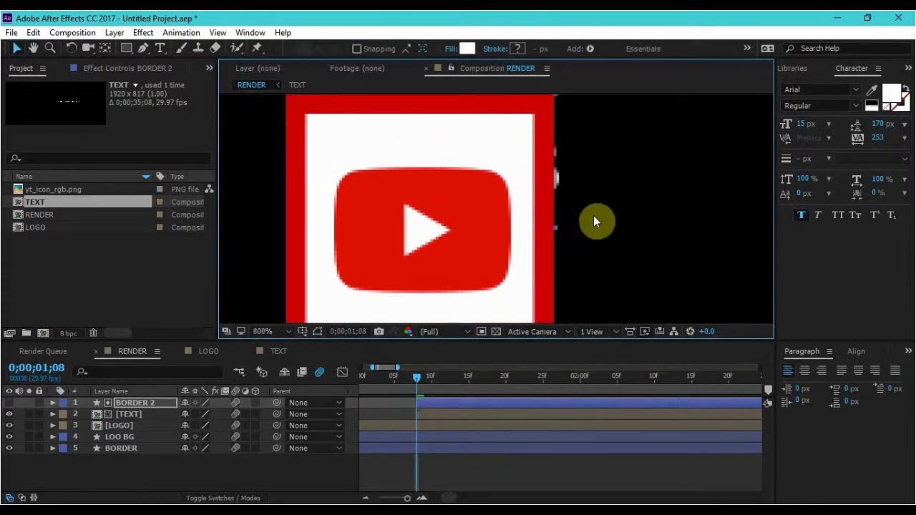
scroll(581, 221, up, 1)
drag(644, 220, 610, 240)
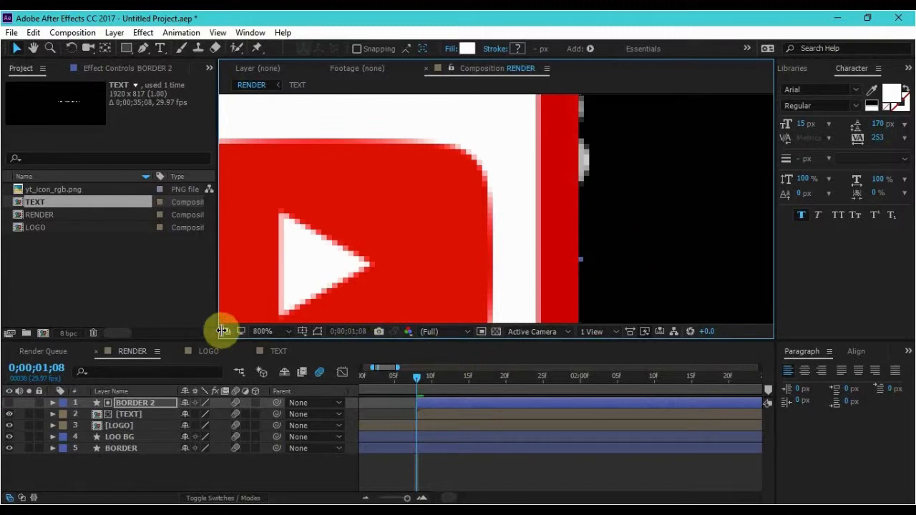
click(273, 334)
click(336, 104)
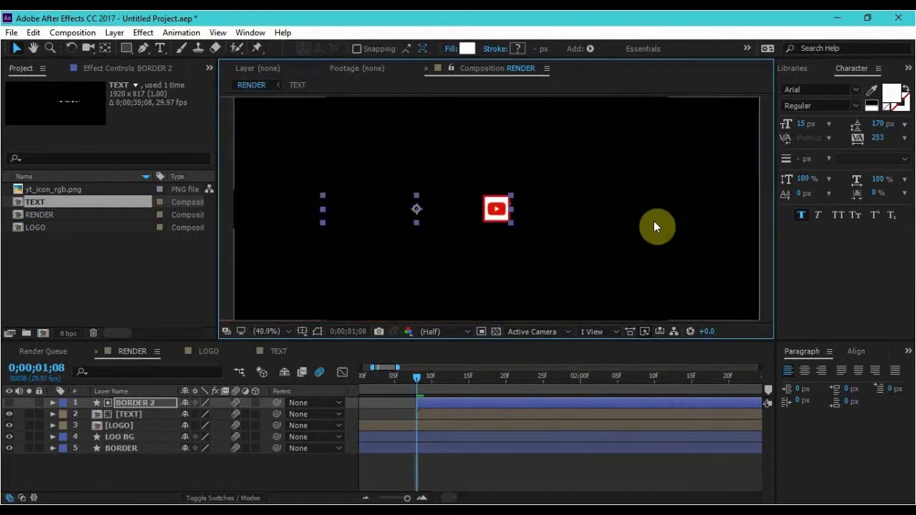
click(696, 224)
drag(418, 379, 579, 384)
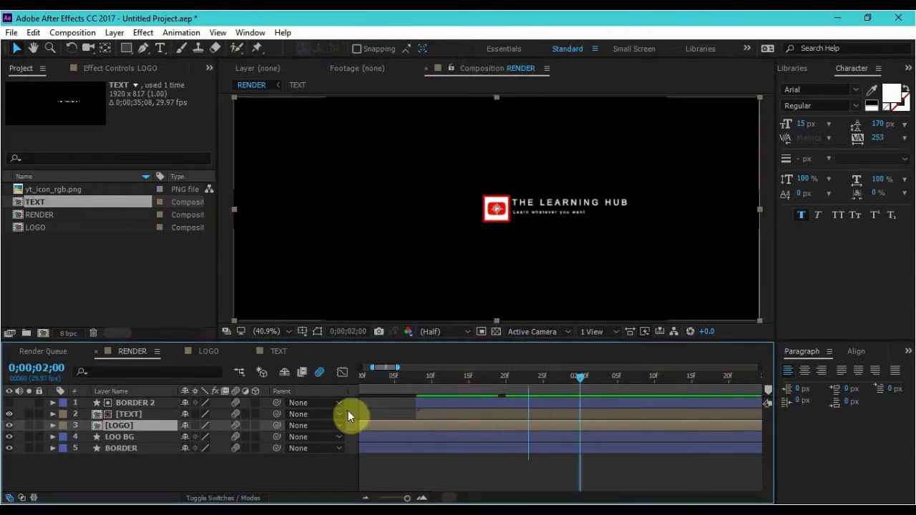
- Reopen the TEXT composition and move the tagline's second Position keyframe out to about 2.5 seconds
double_click(125, 416)
drag(371, 413, 392, 415)
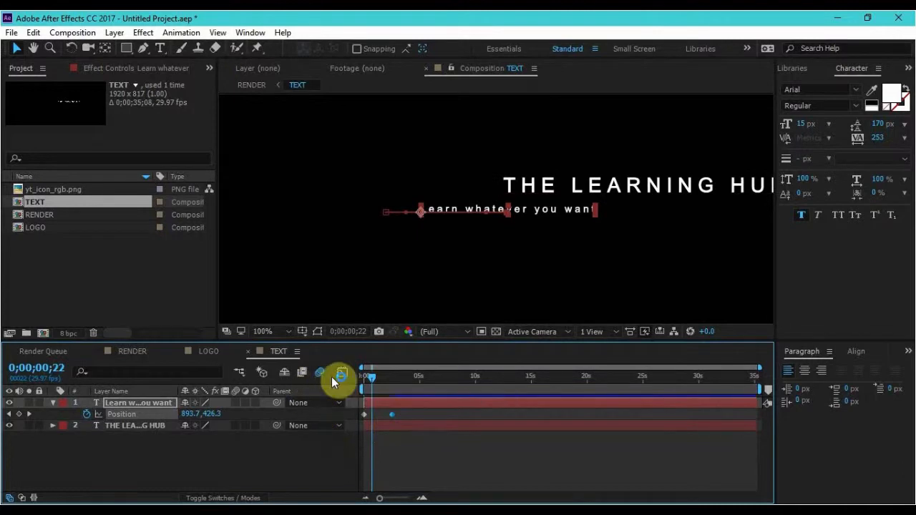
- Return to the RENDER composition and play the title and tagline reveal from 0;00;00;00
click(335, 376)
click(335, 376)
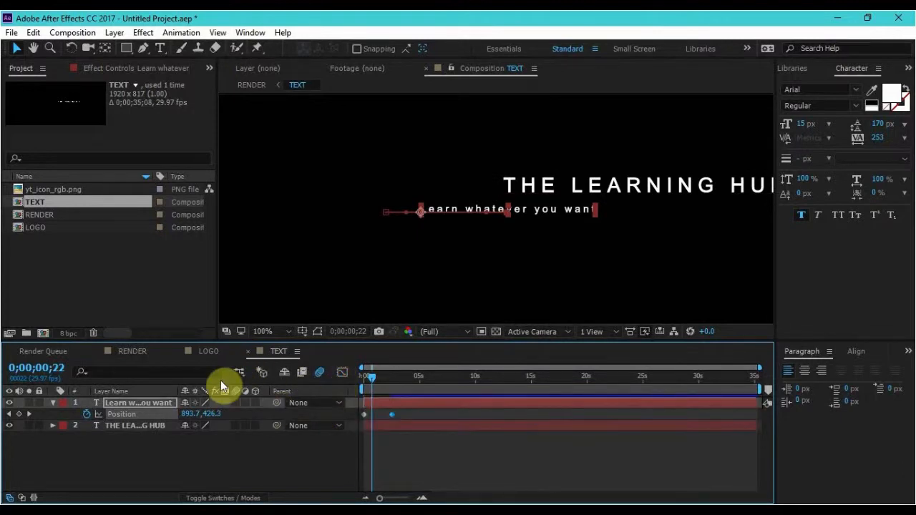
click(132, 352)
drag(579, 378, 758, 384)
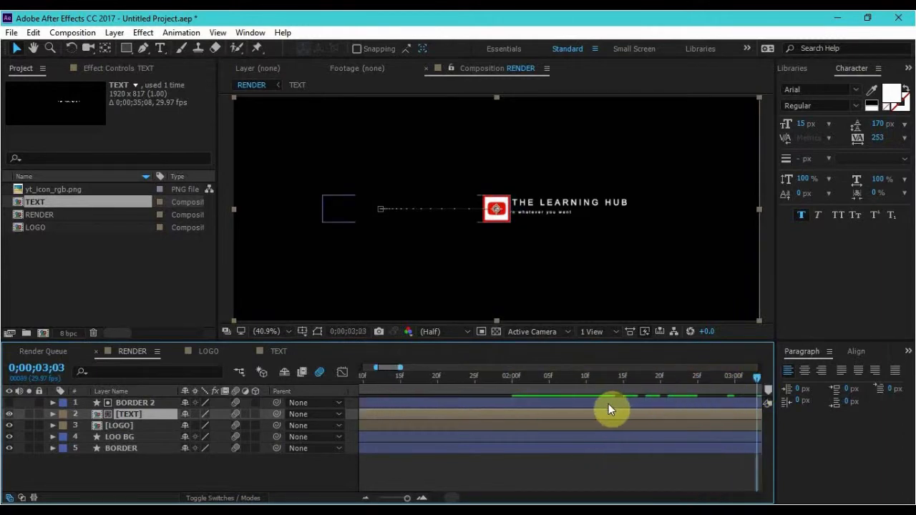
drag(374, 367, 331, 368)
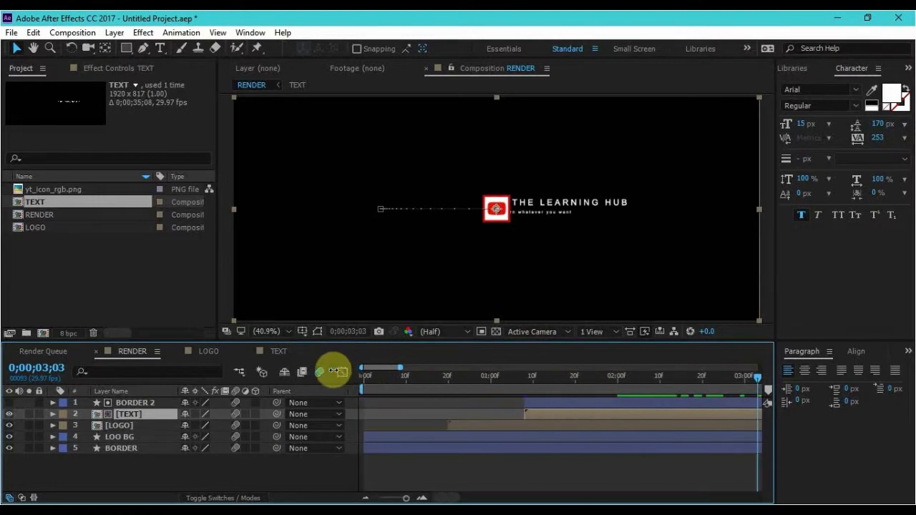
drag(401, 369, 428, 368)
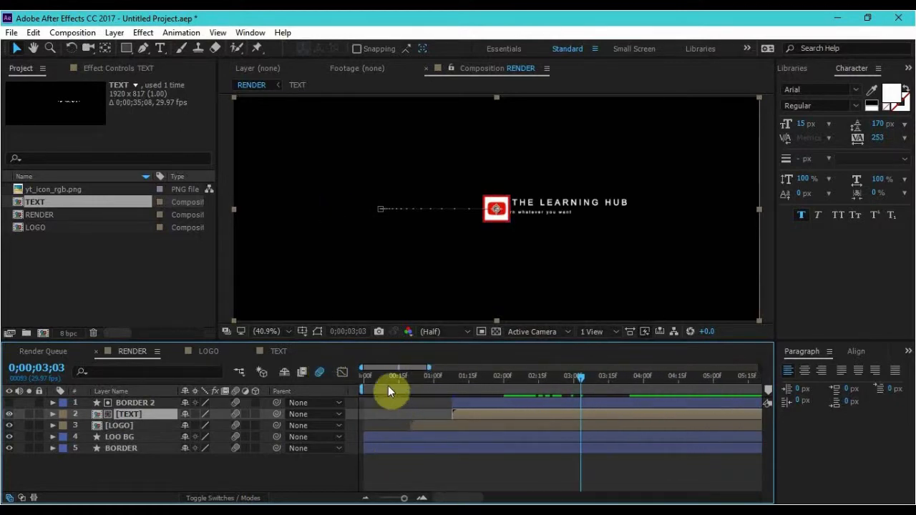
key(Home)
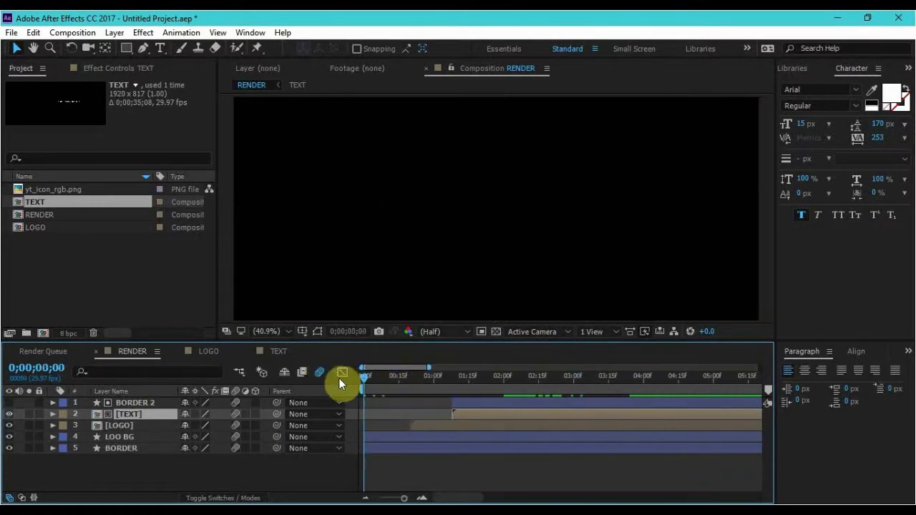
key(space)
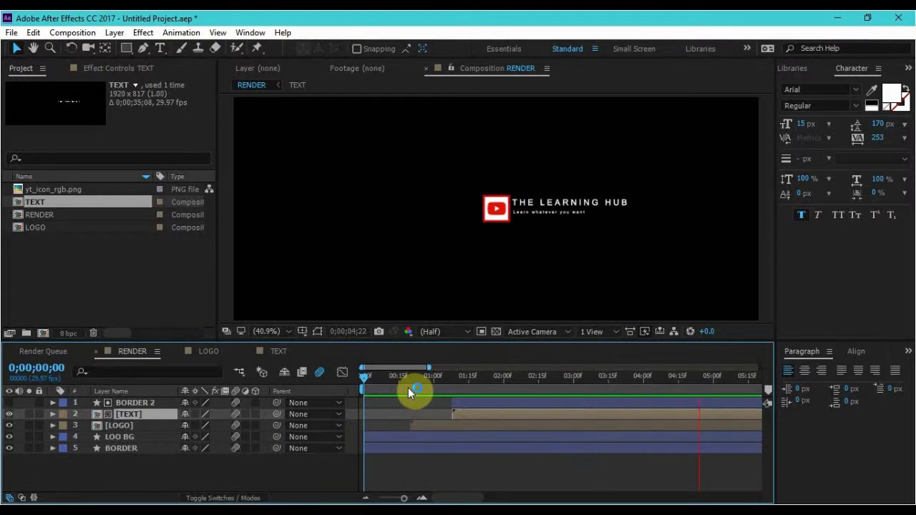
key(space)
- Reopen the TEXT composition and move the tagline's second Position keyframe to 0;00;01;10
click(279, 351)
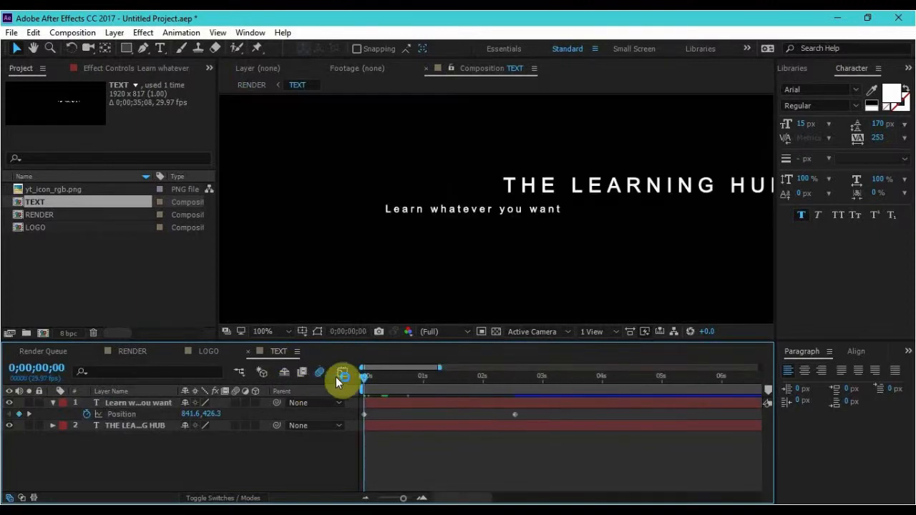
key(shift+Page_Down)
key(shift+Page_Down)
key(shift+Page_Down)
key(shift+Page_Down)
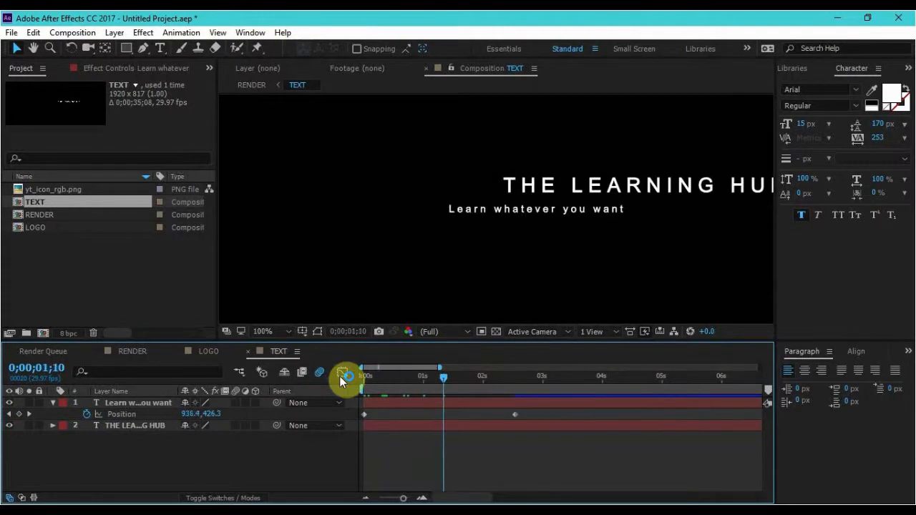
drag(508, 414, 445, 413)
- Switch back to the RENDER composition and check the tagline's reveal at 0;00;02;15
click(159, 348)
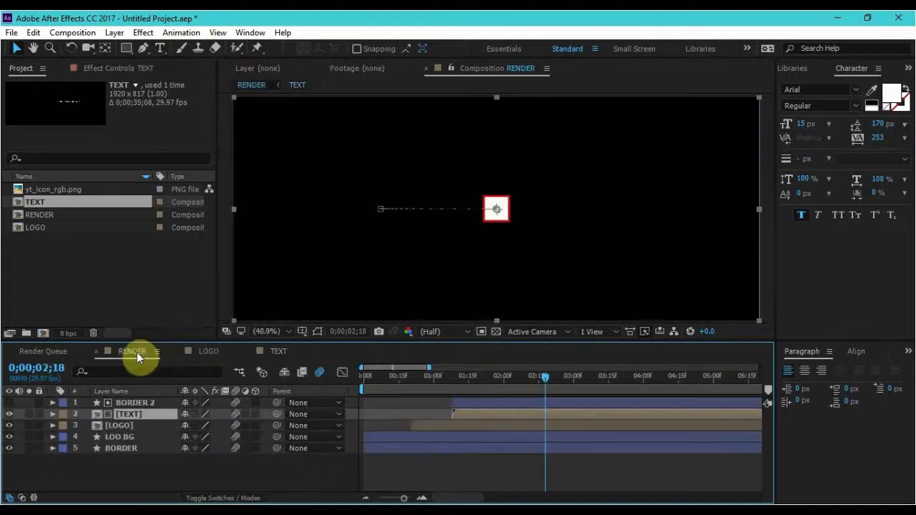
mouse_move(534, 380)
mouse_down()
mouse_move(500, 380)
mouse_move(608, 381)
mouse_move(493, 384)
mouse_move(538, 381)
mouse_up()
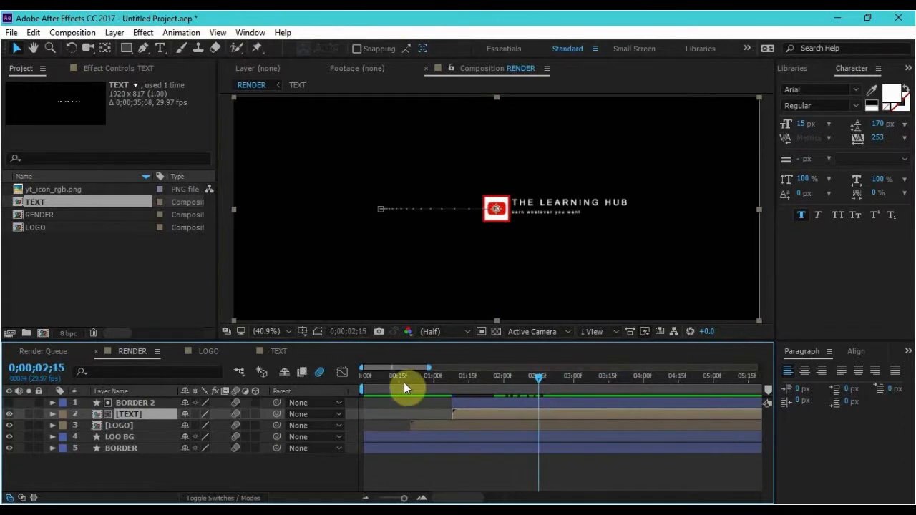
click(320, 372)
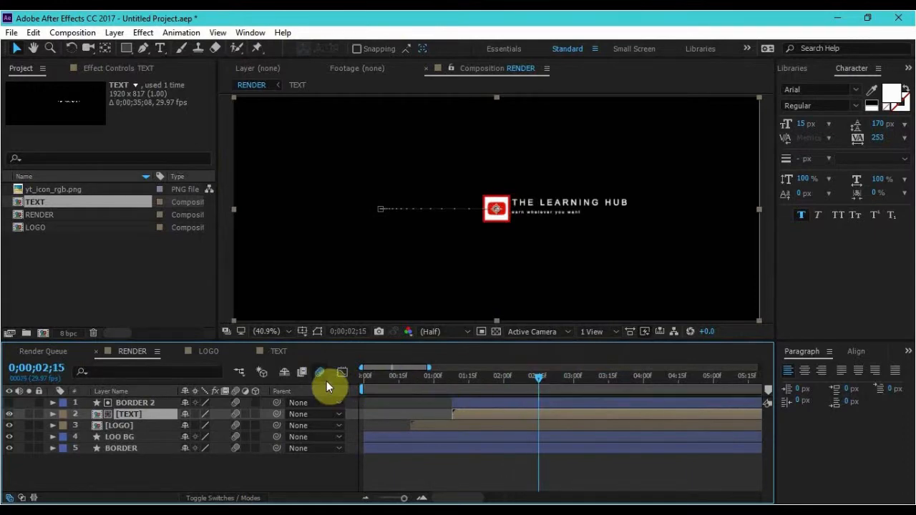
- Apply Easy Ease to both of the tagline's Position keyframes in the TEXT composition
click(283, 352)
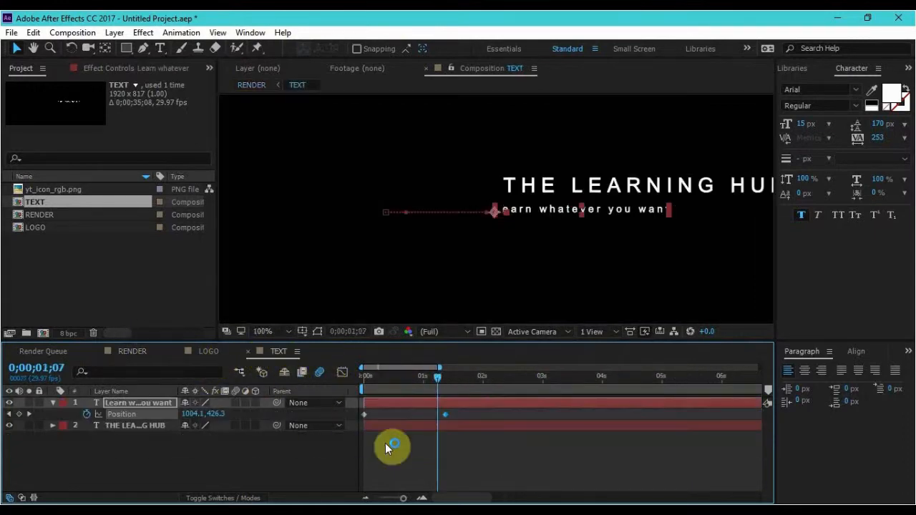
drag(453, 413, 413, 424)
drag(349, 427, 351, 426)
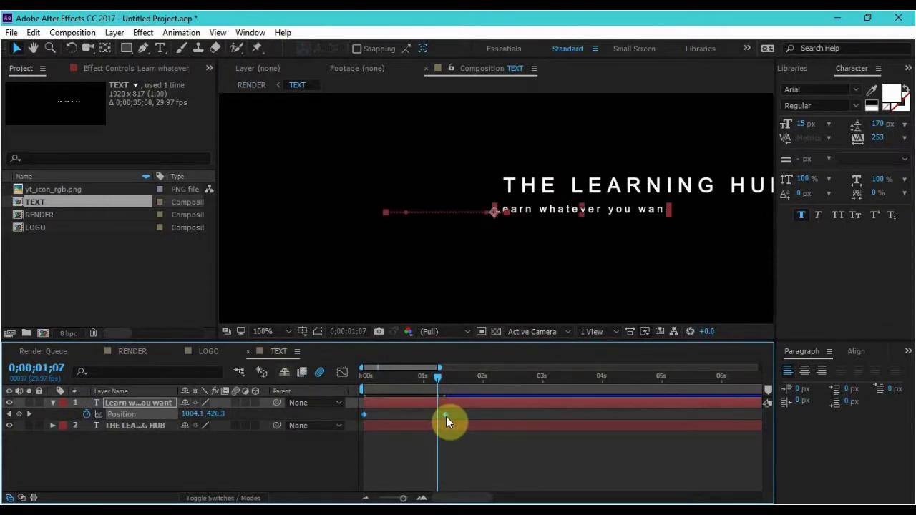
right_click(445, 417)
mouse_move(515, 406)
click(636, 318)
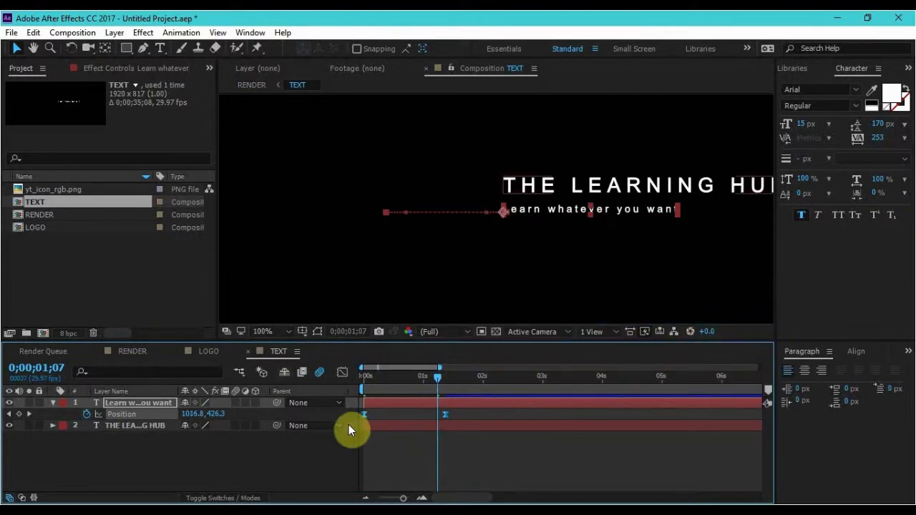
- Reshape the tagline's Position speed curve into a sharper, earlier peak and go back to 0;00;00;00
click(342, 372)
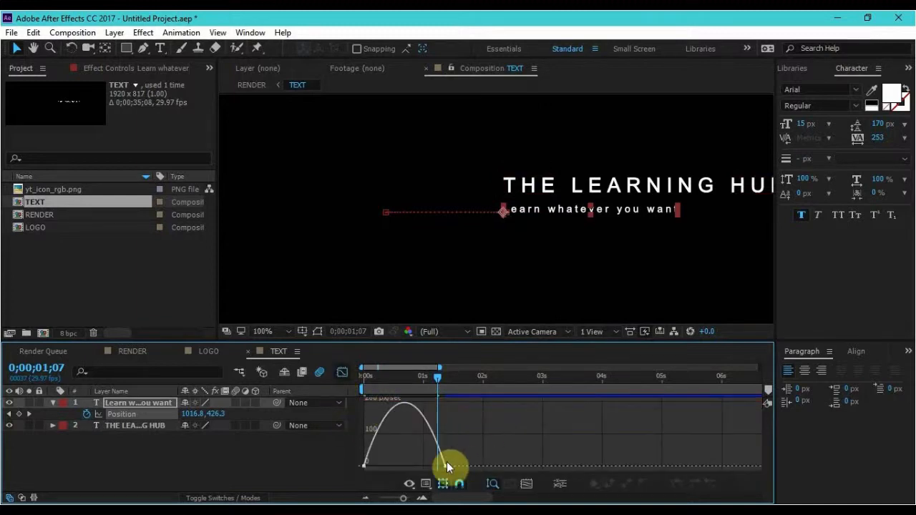
drag(362, 467, 384, 465)
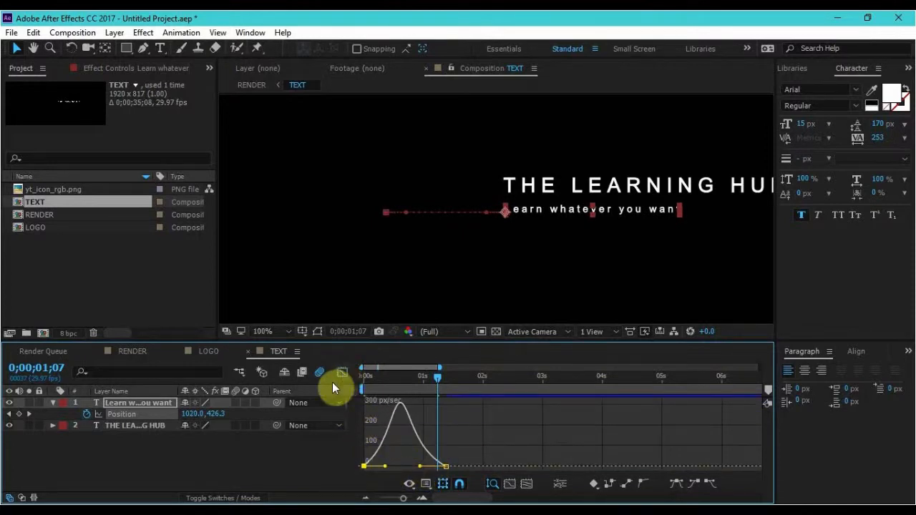
click(342, 372)
click(380, 455)
drag(401, 382, 345, 377)
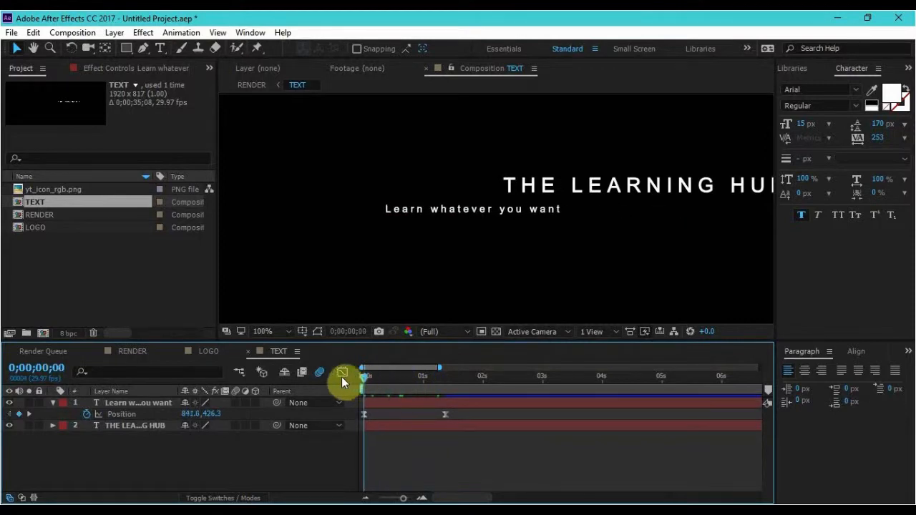
- Preview the eased tagline in the RENDER composition and scrub to 0;00;03;00
click(146, 353)
click(404, 463)
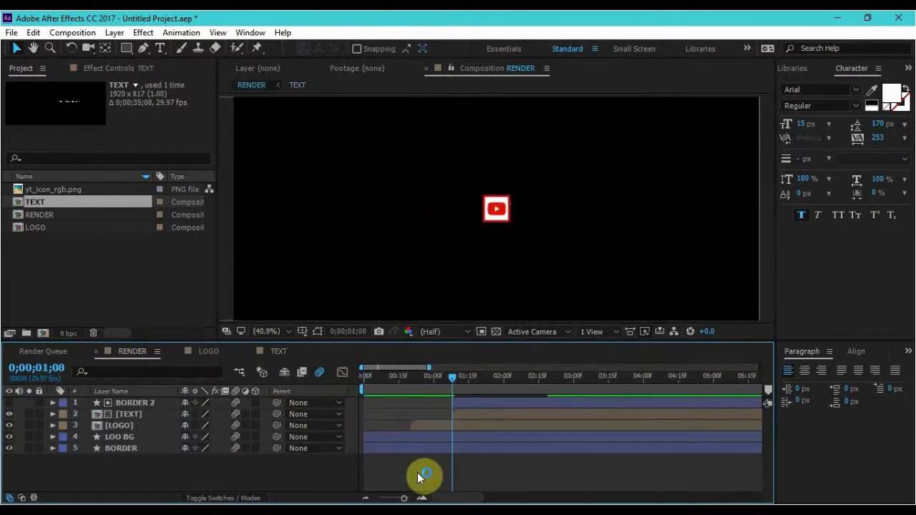
key(space)
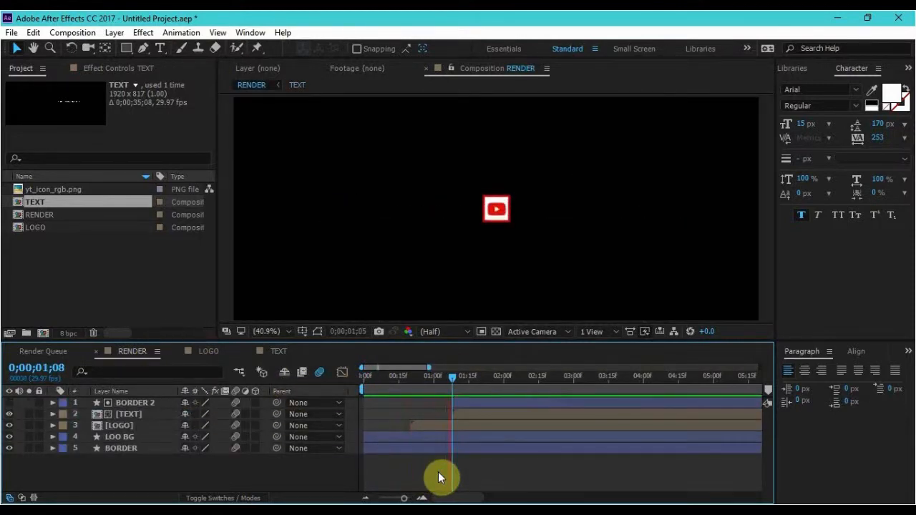
click(443, 471)
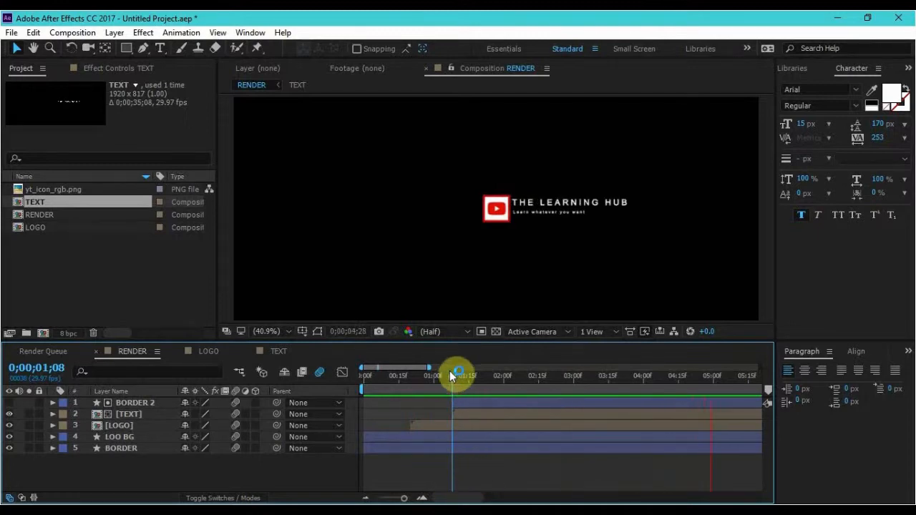
drag(449, 374, 572, 378)
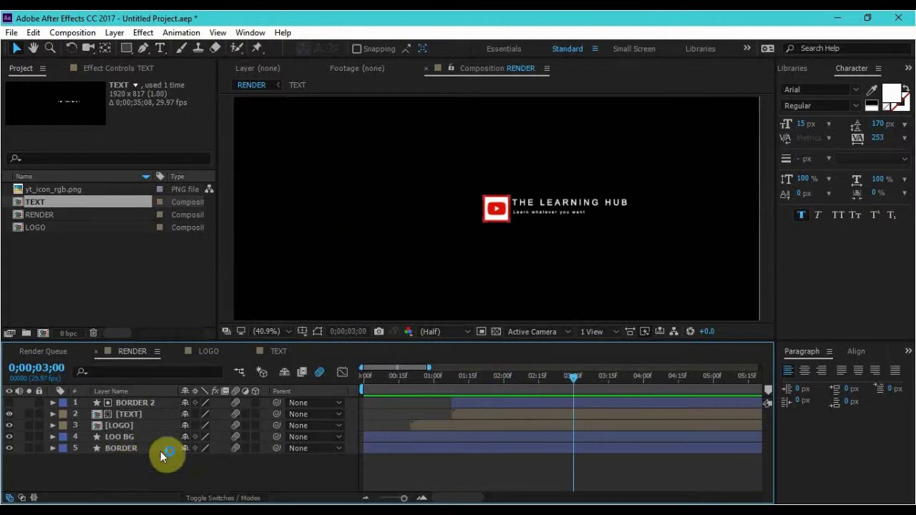
- Pre-compose all five layers of the RENDER composition into a new composition named ANIMATION
key(ctrl+a)
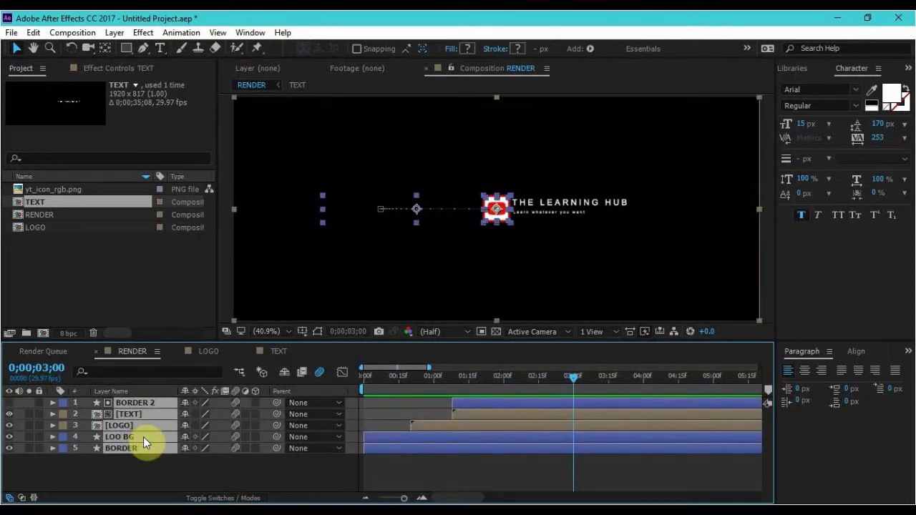
key(ctrl+shift+c)
text(A)
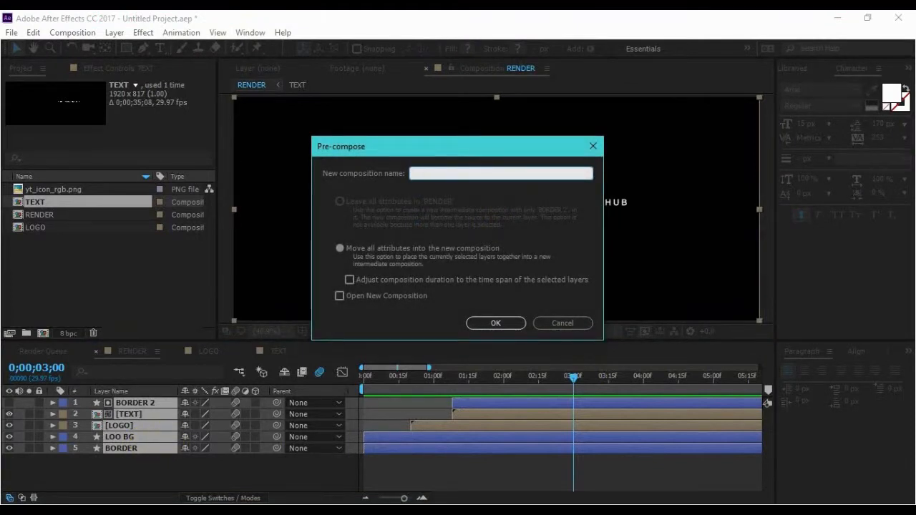
text(NIMATION)
key(Return)
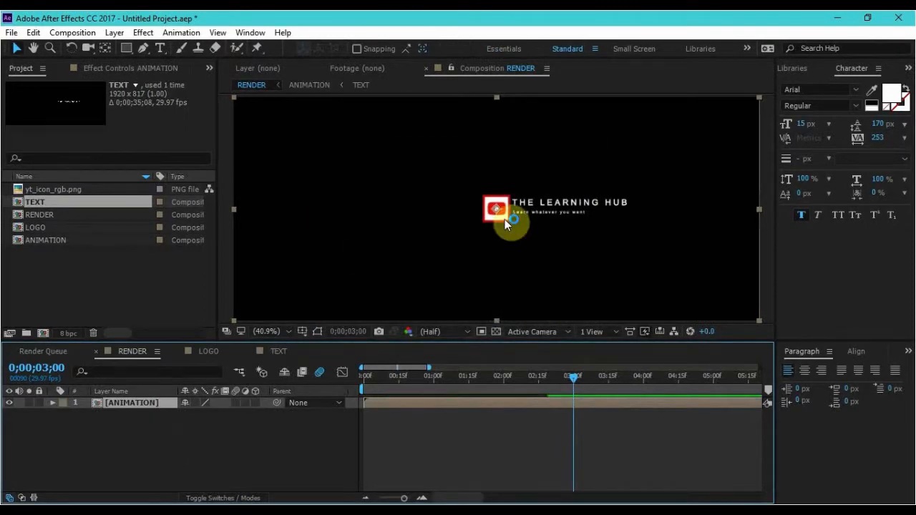
- Move the ANIMATION layer so the logo sits in the frame's lower-left corner, and preview it from the start
drag(504, 218, 266, 307)
click(249, 447)
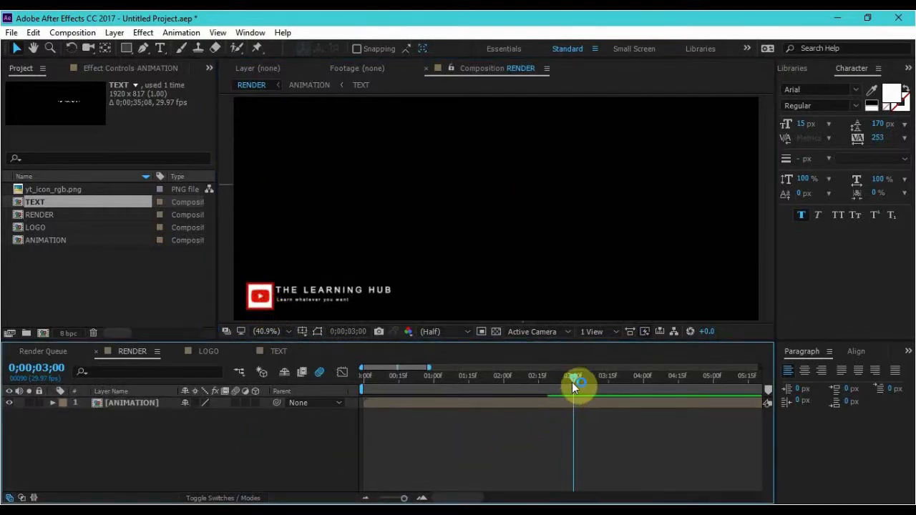
drag(570, 387, 364, 382)
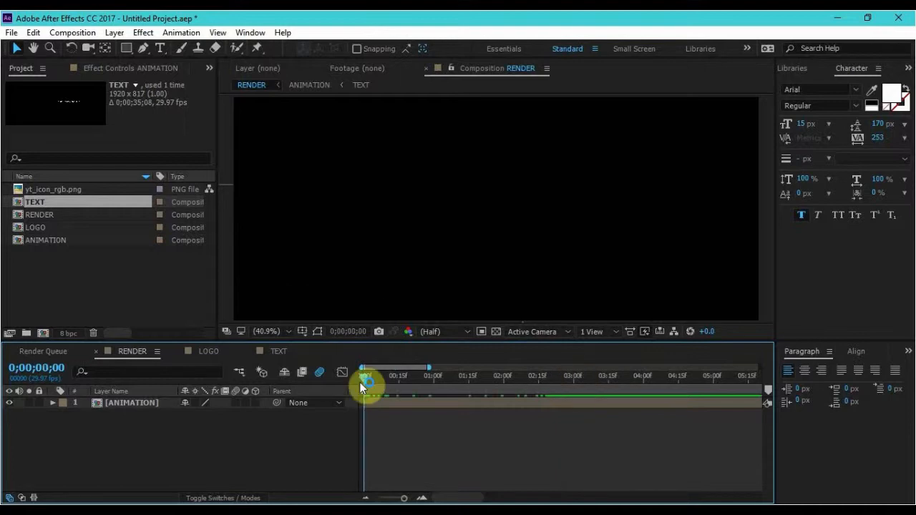
key(space)
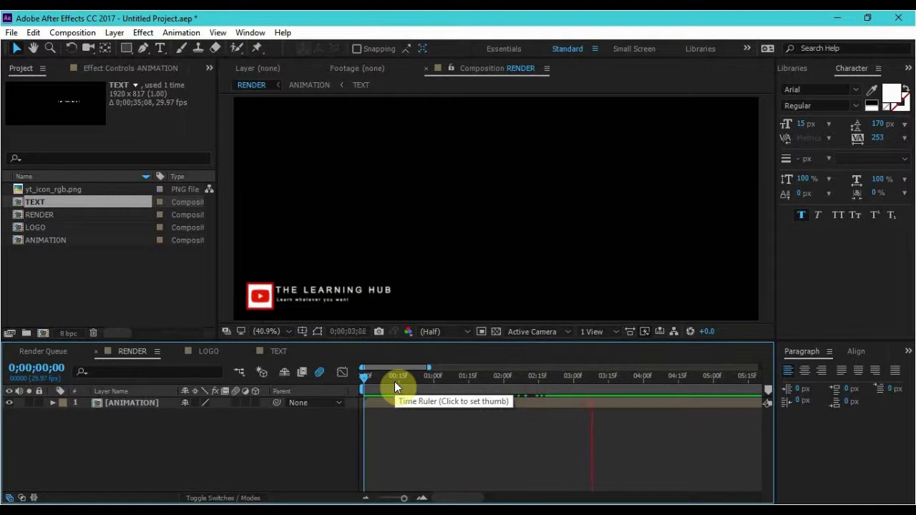
key(space)
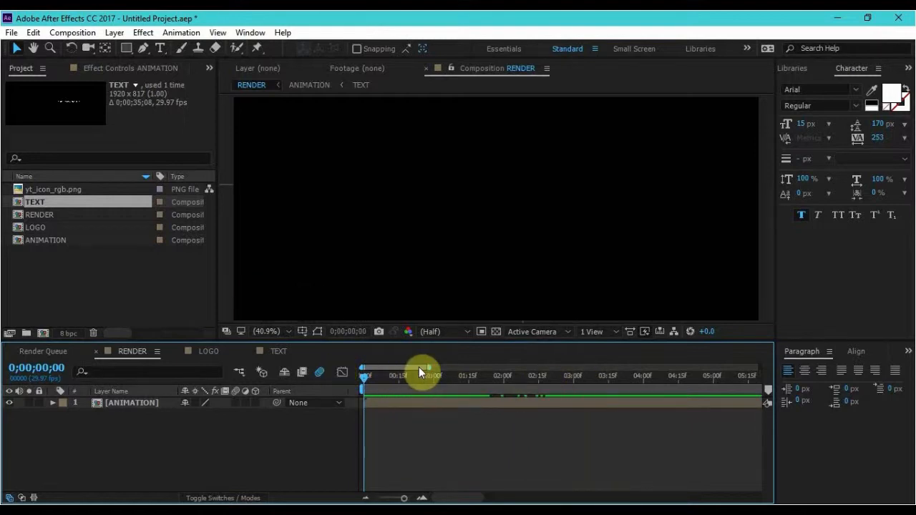
- Trim the end of the ANIMATION layer to 0;00;05;28
drag(428, 367, 544, 368)
drag(464, 382, 520, 378)
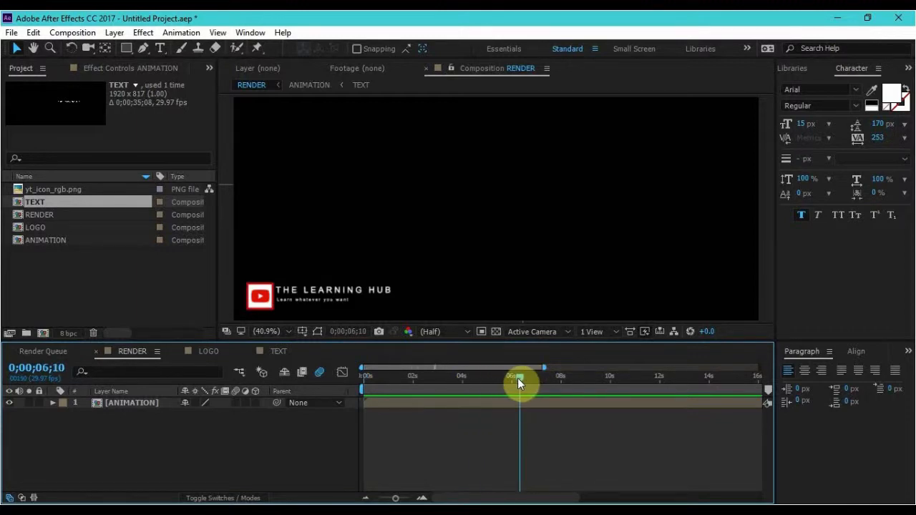
drag(518, 377, 510, 378)
click(547, 404)
key(alt+bracketright)
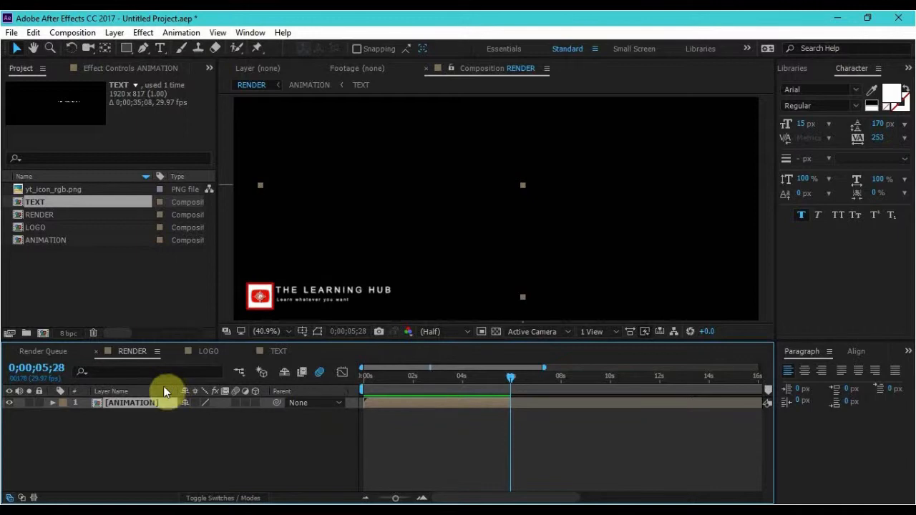
- Duplicate the trimmed ANIMATION layer and time-reverse the upper copy
key(ctrl+d)
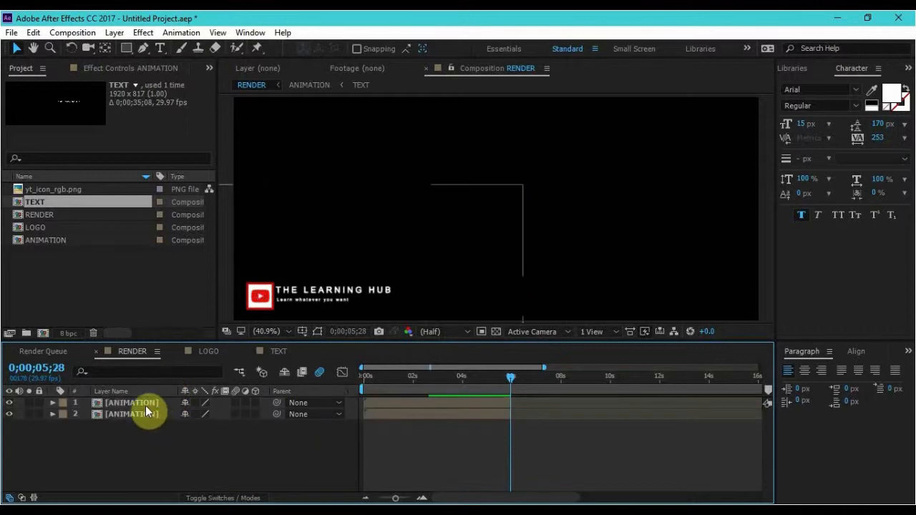
click(146, 405)
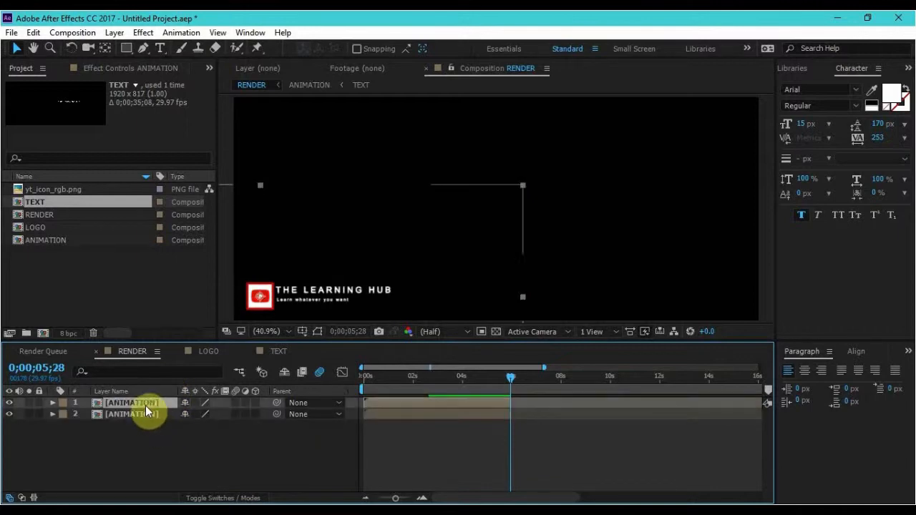
right_click(186, 399)
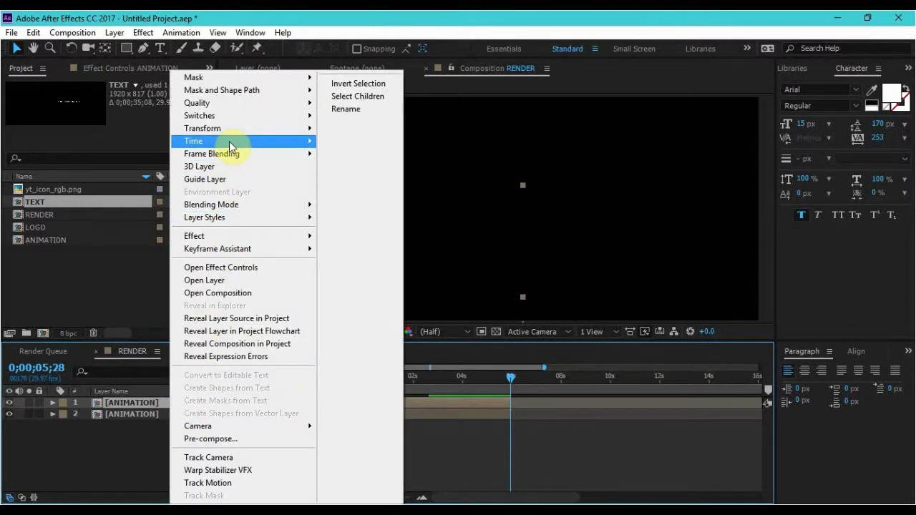
mouse_move(261, 141)
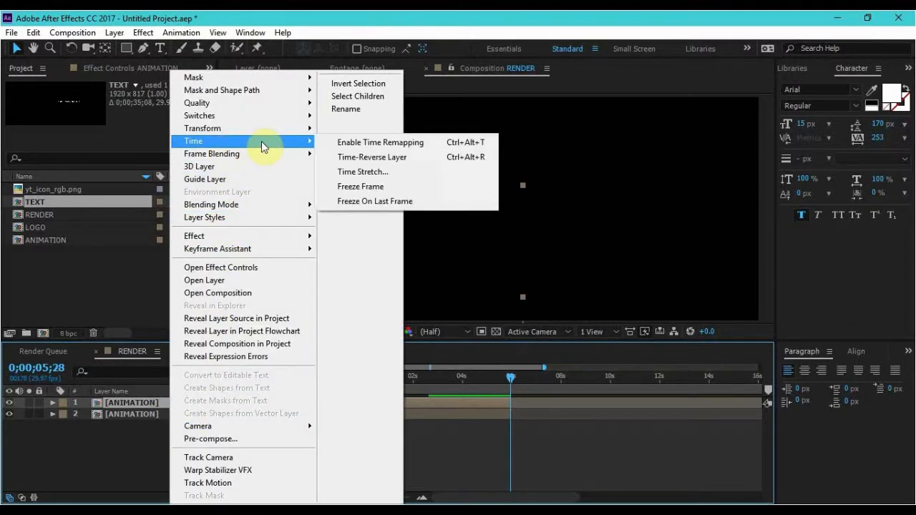
click(386, 158)
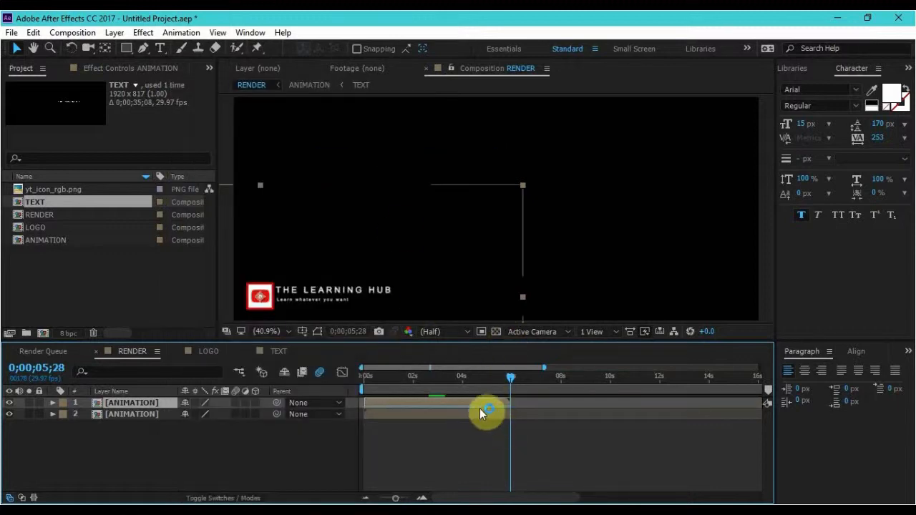
- Move the time-reversed ANIMATION layer to start at 0;00;05;28, where the first copy ends, and preview the composition from the start
drag(467, 401, 605, 395)
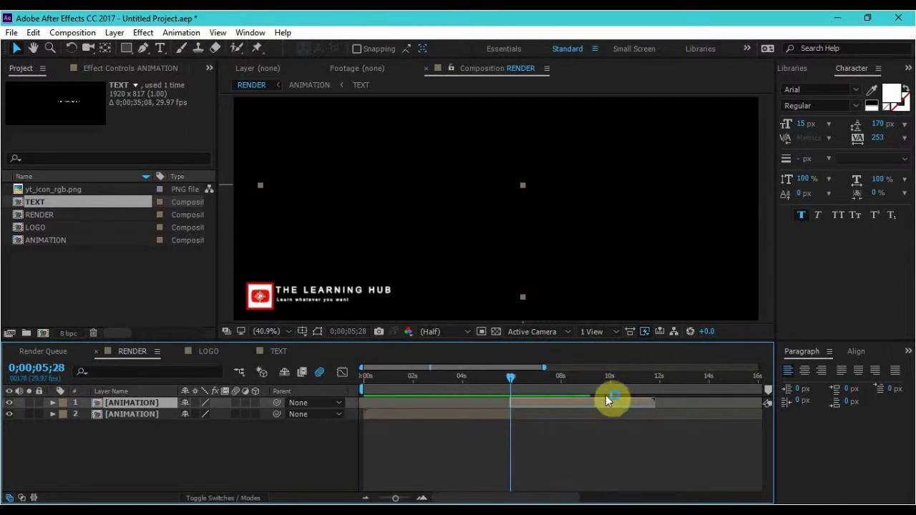
drag(509, 378, 350, 357)
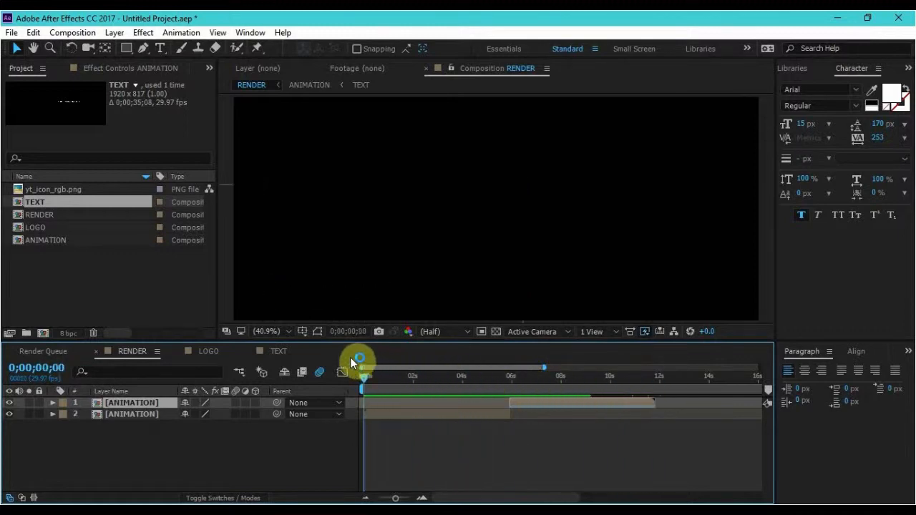
click(236, 455)
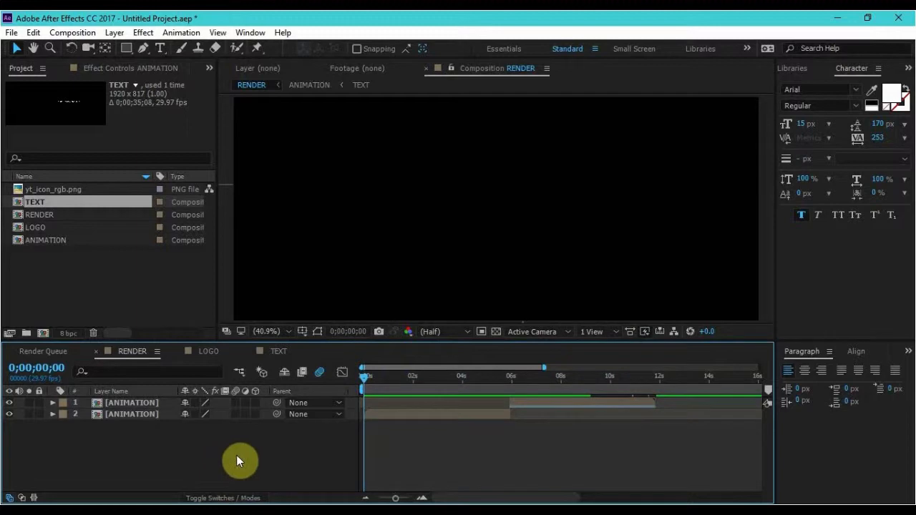
key(space)
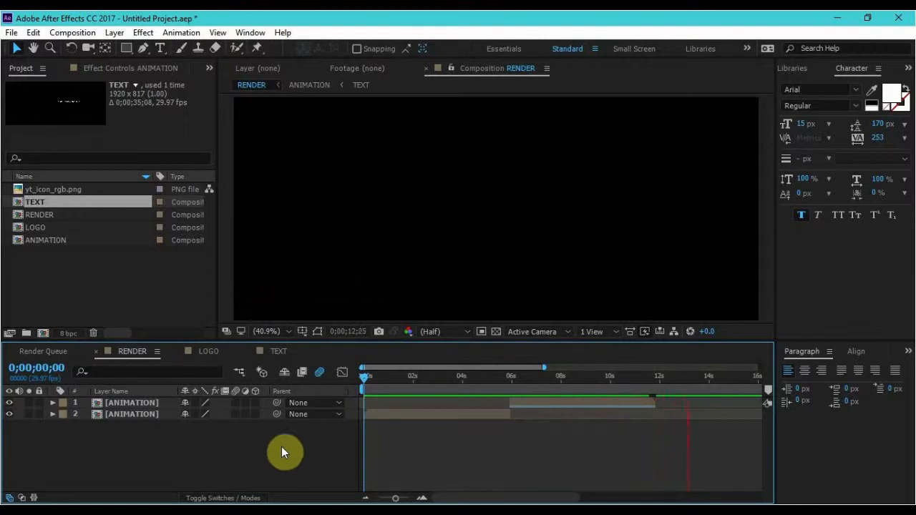
- Scrub through the start of the reversed ANIMATION layer to 0;00;08;04 to check the logo between intro and outro
drag(396, 380, 541, 387)
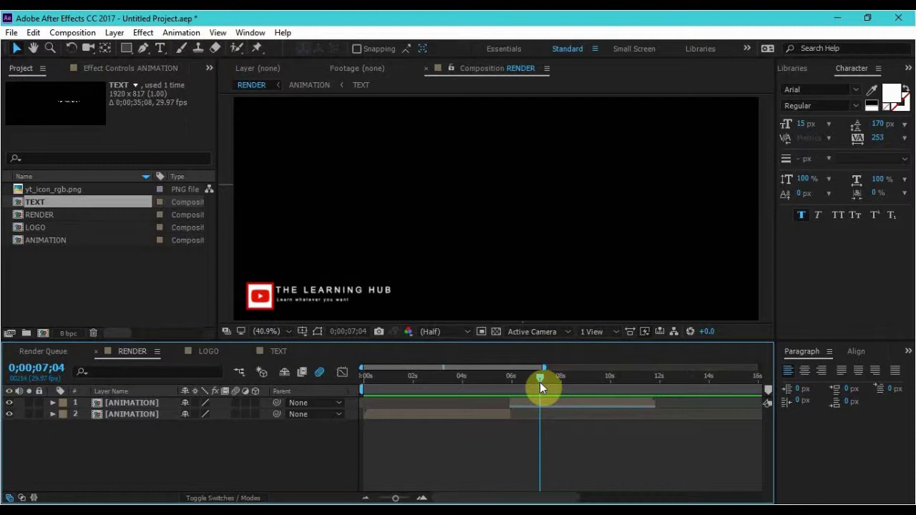
drag(539, 382, 539, 382)
drag(539, 380, 565, 381)
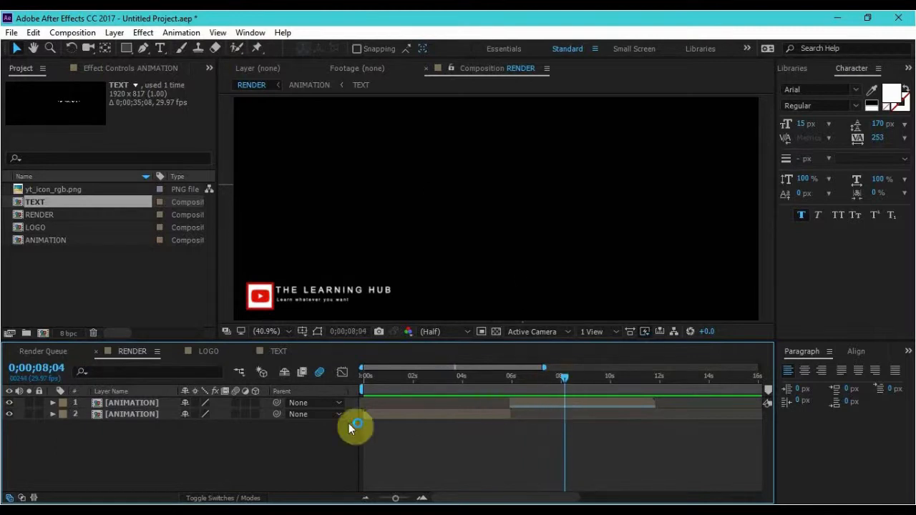